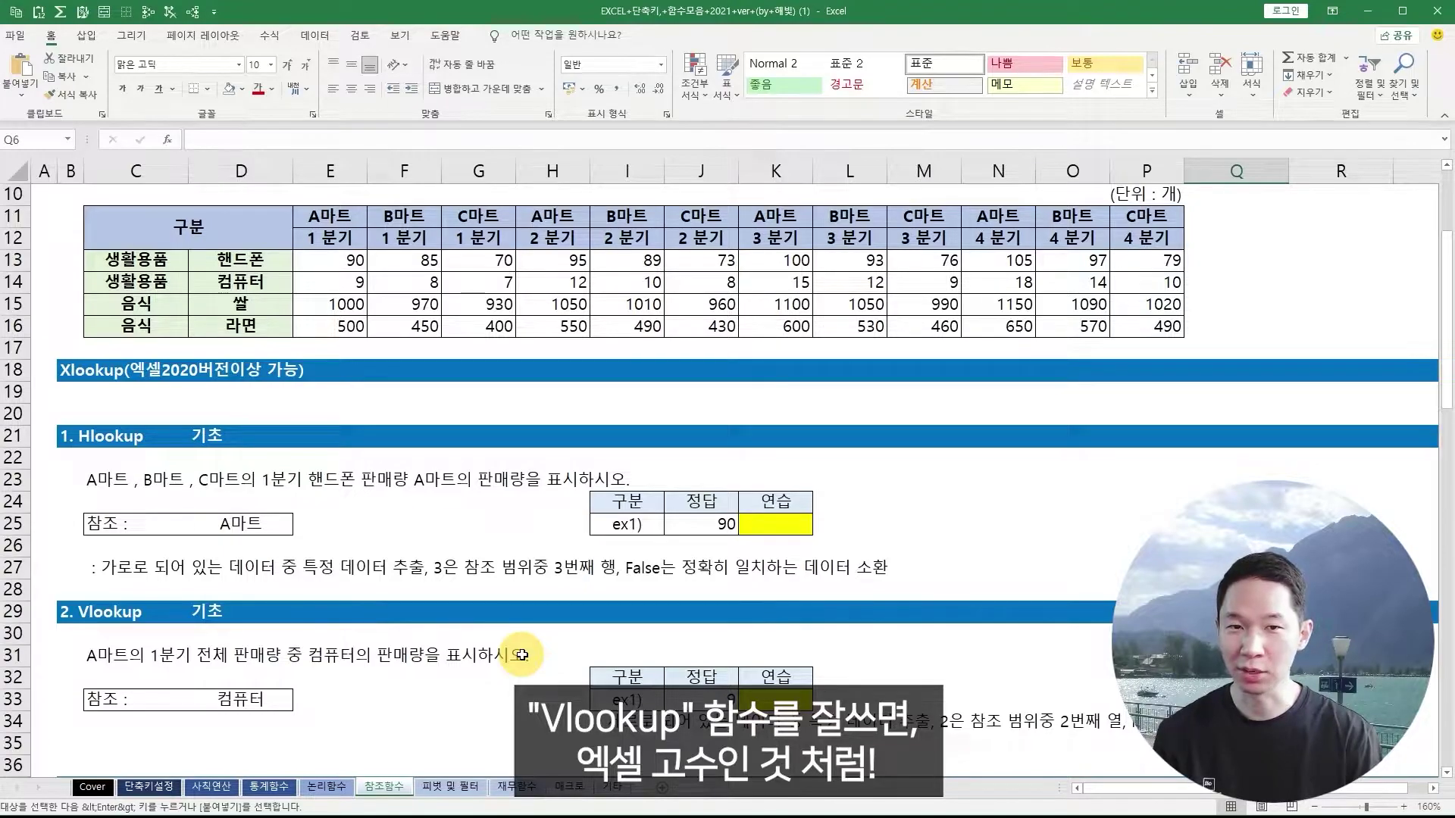
- Look through the exercises on the sheet from Hlookup and Vlookup down to Countifs, along with the mart sales table
left_click(539, 548)
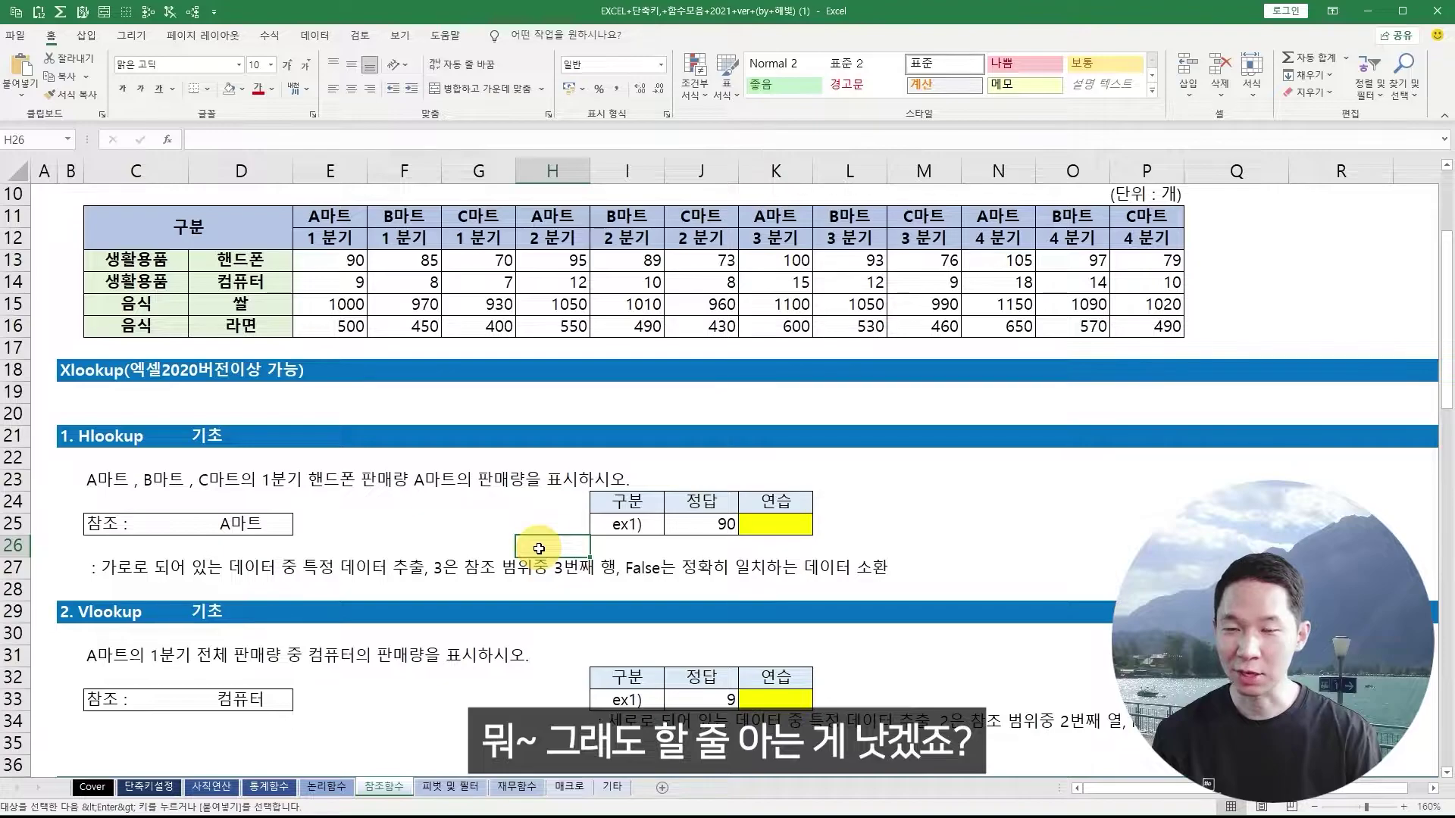
scroll(539, 548, "down", 3)
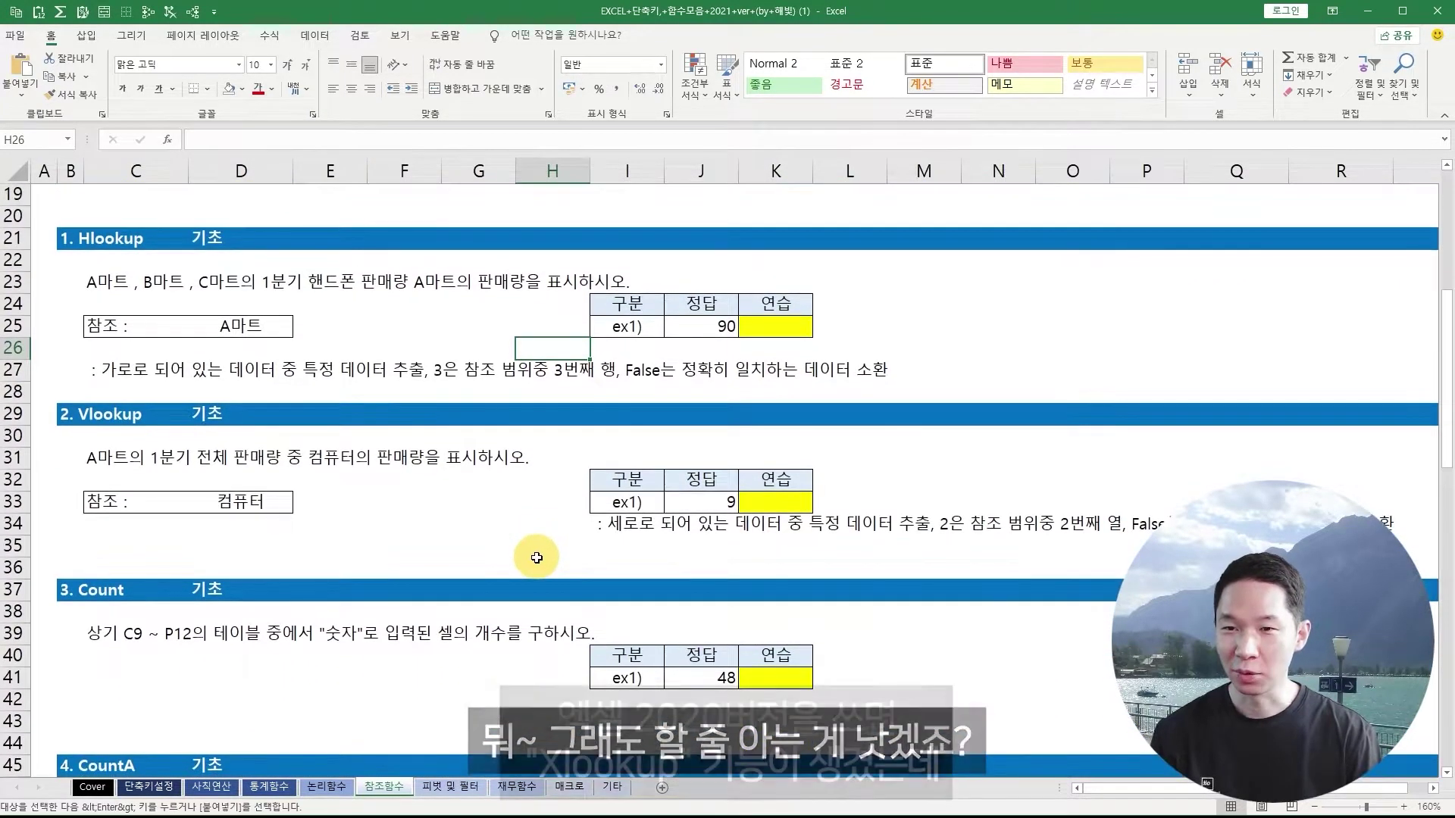
scroll(537, 557, "up", 3)
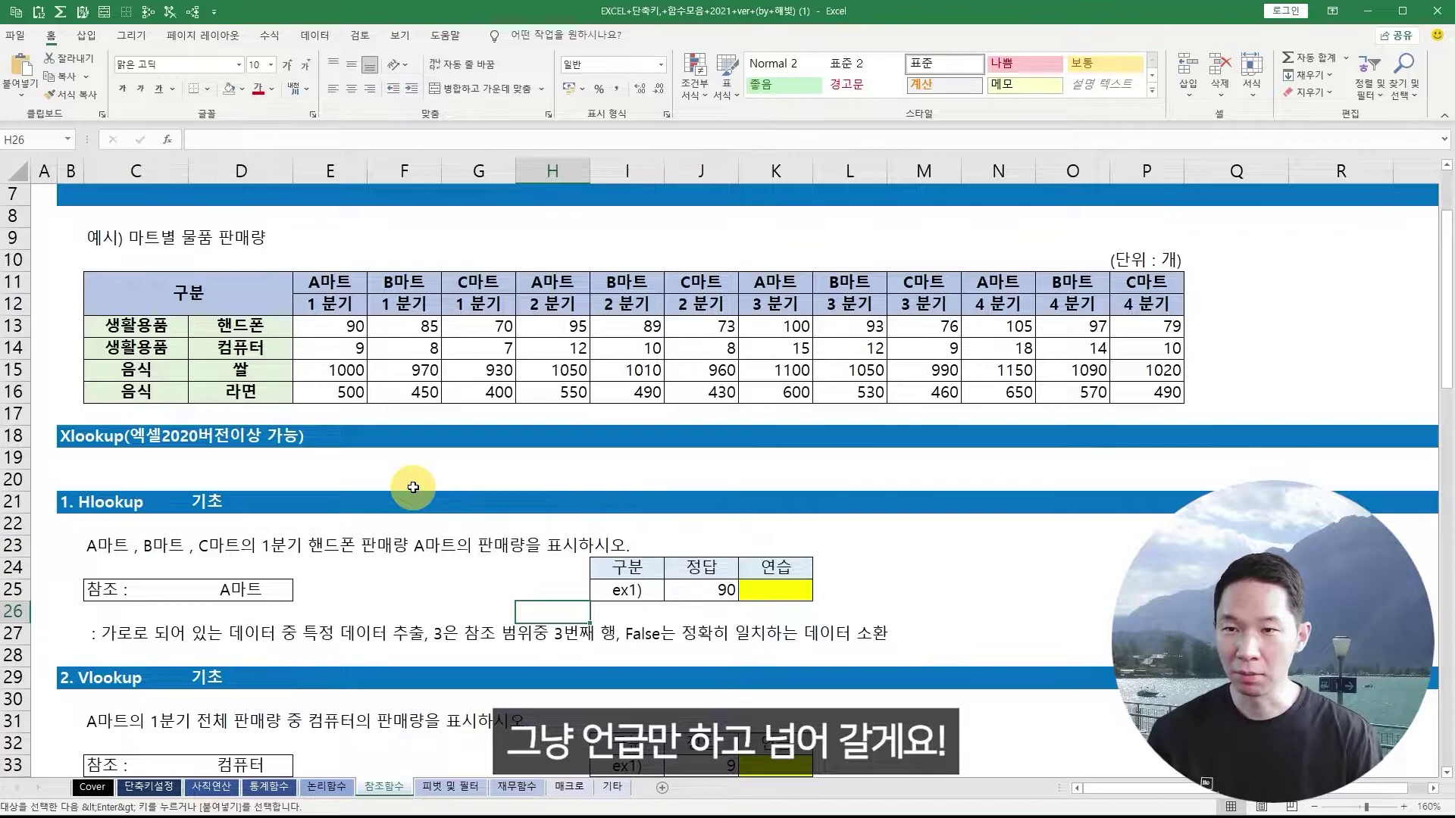
scroll(446, 481, "down", 8)
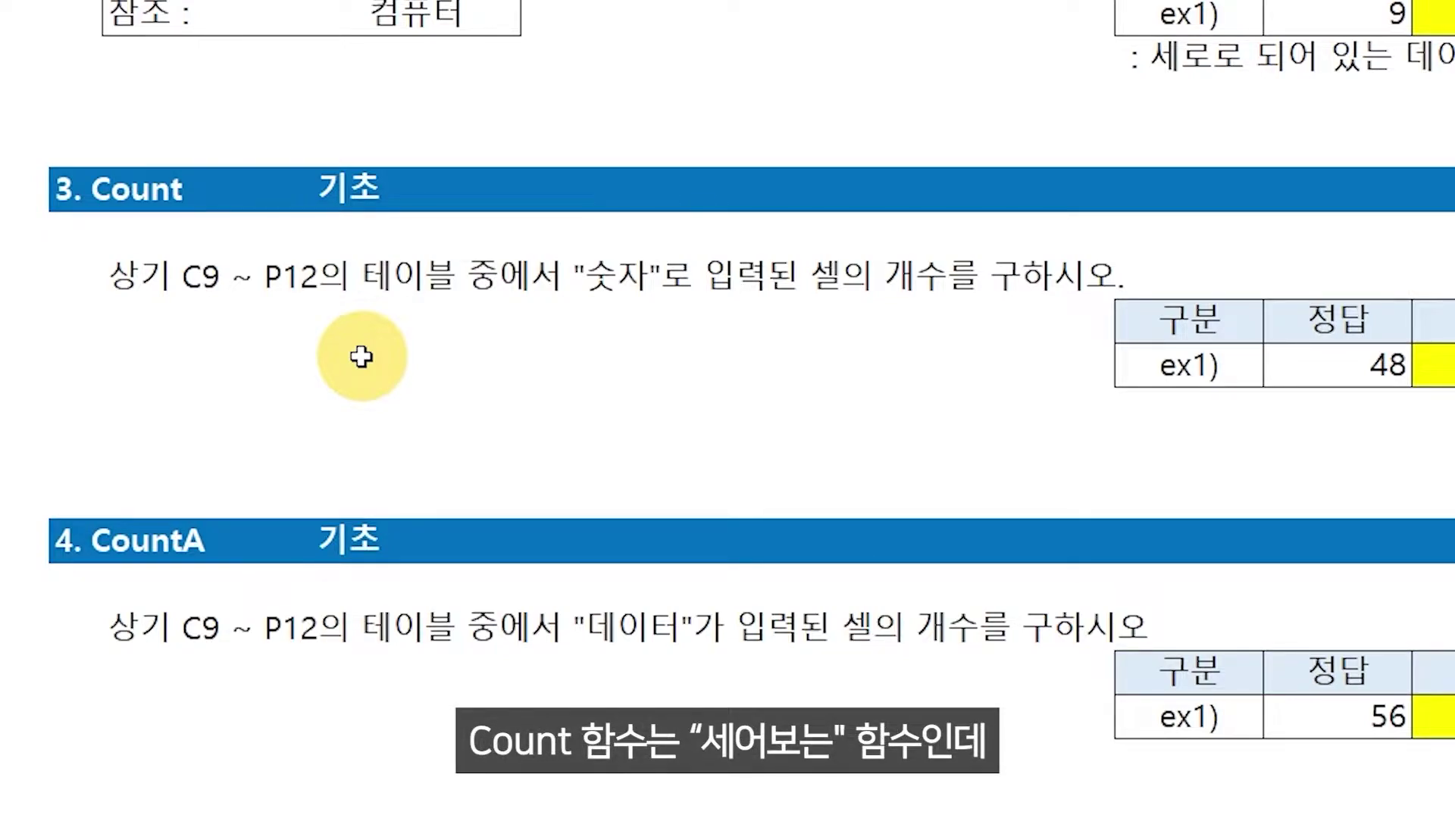
scroll(362, 356, "down", 5)
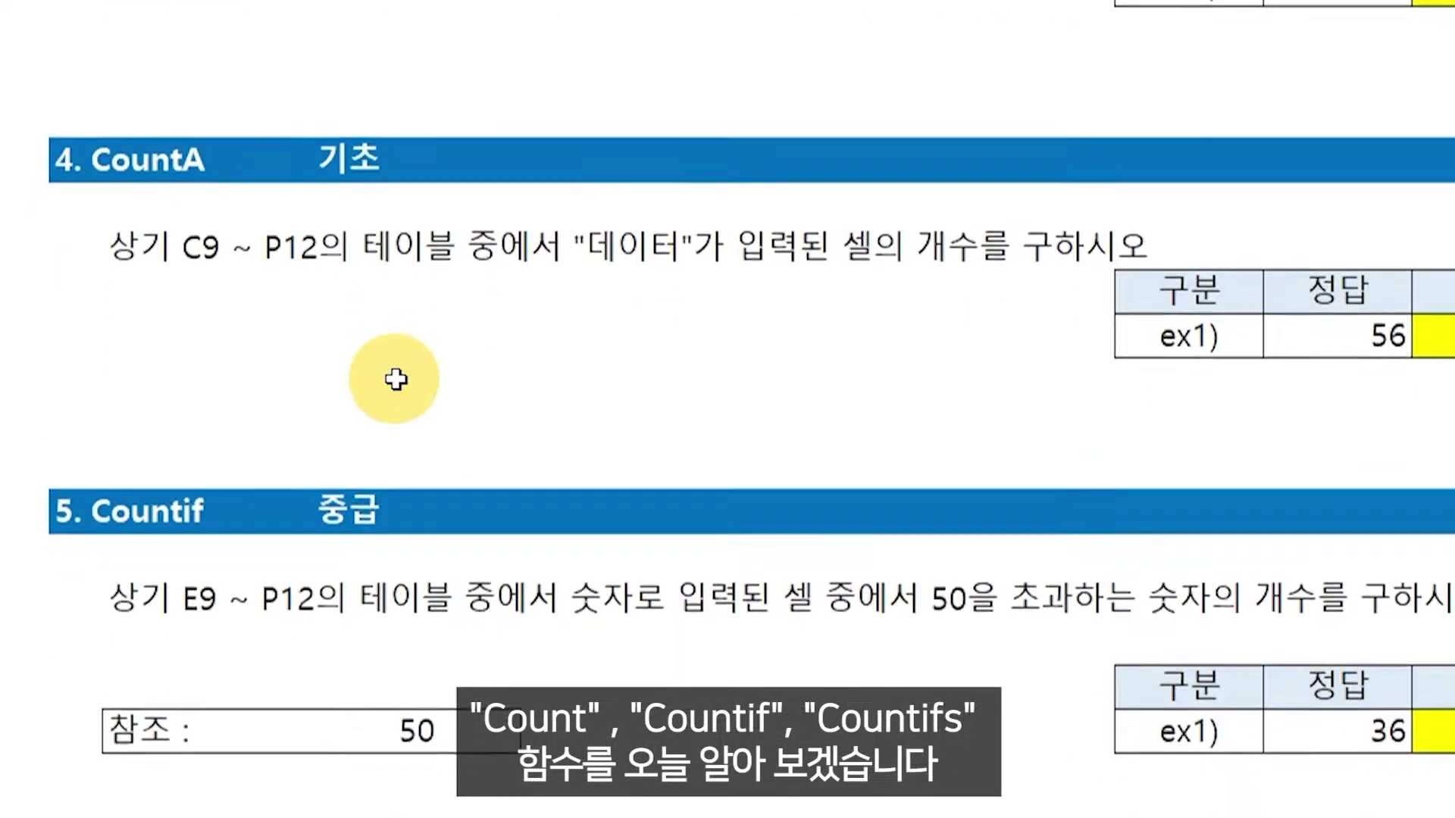
scroll(383, 591, "down", 2)
scroll(375, 582, "down", 1)
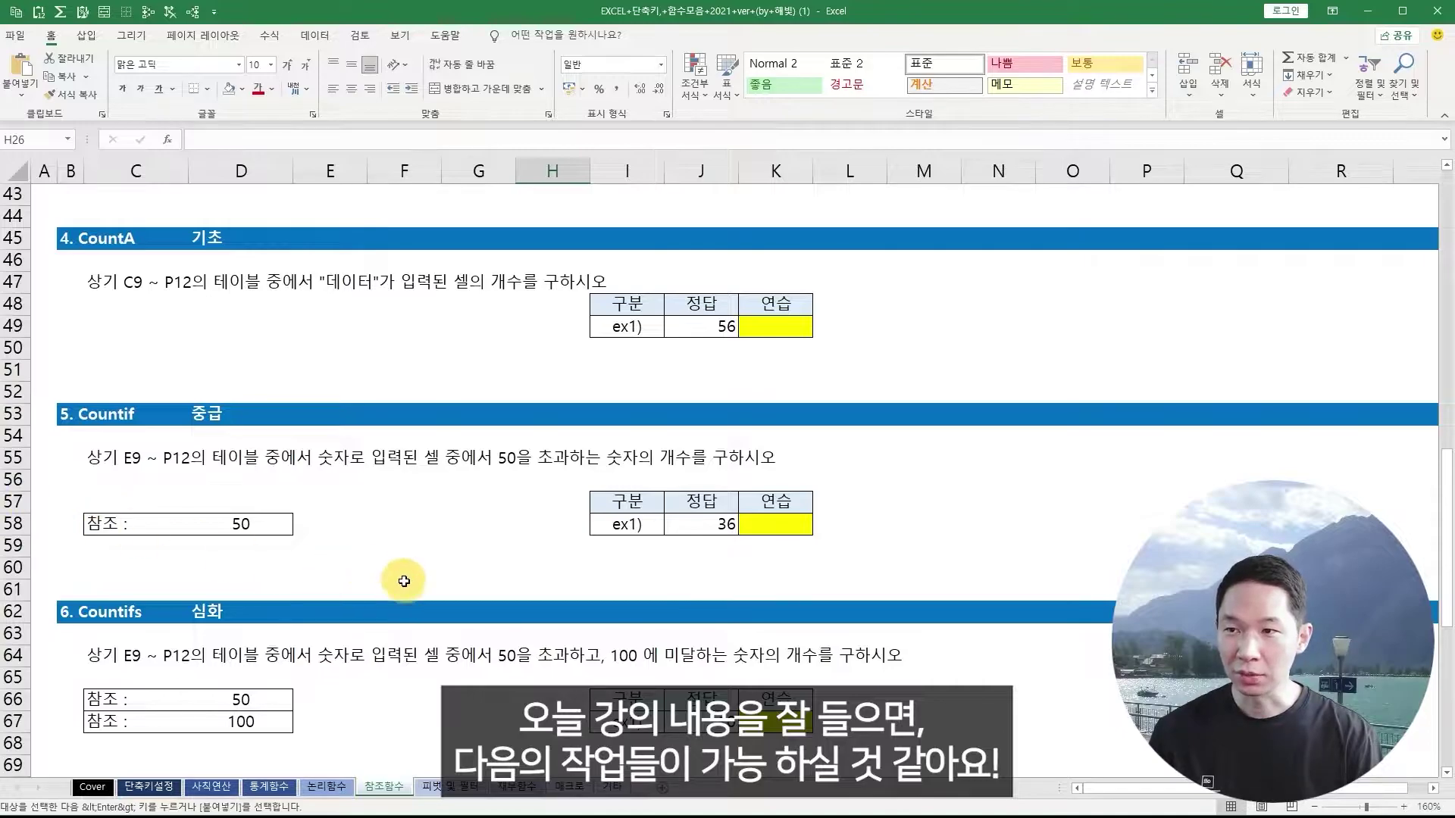
scroll(463, 579, "up", 10)
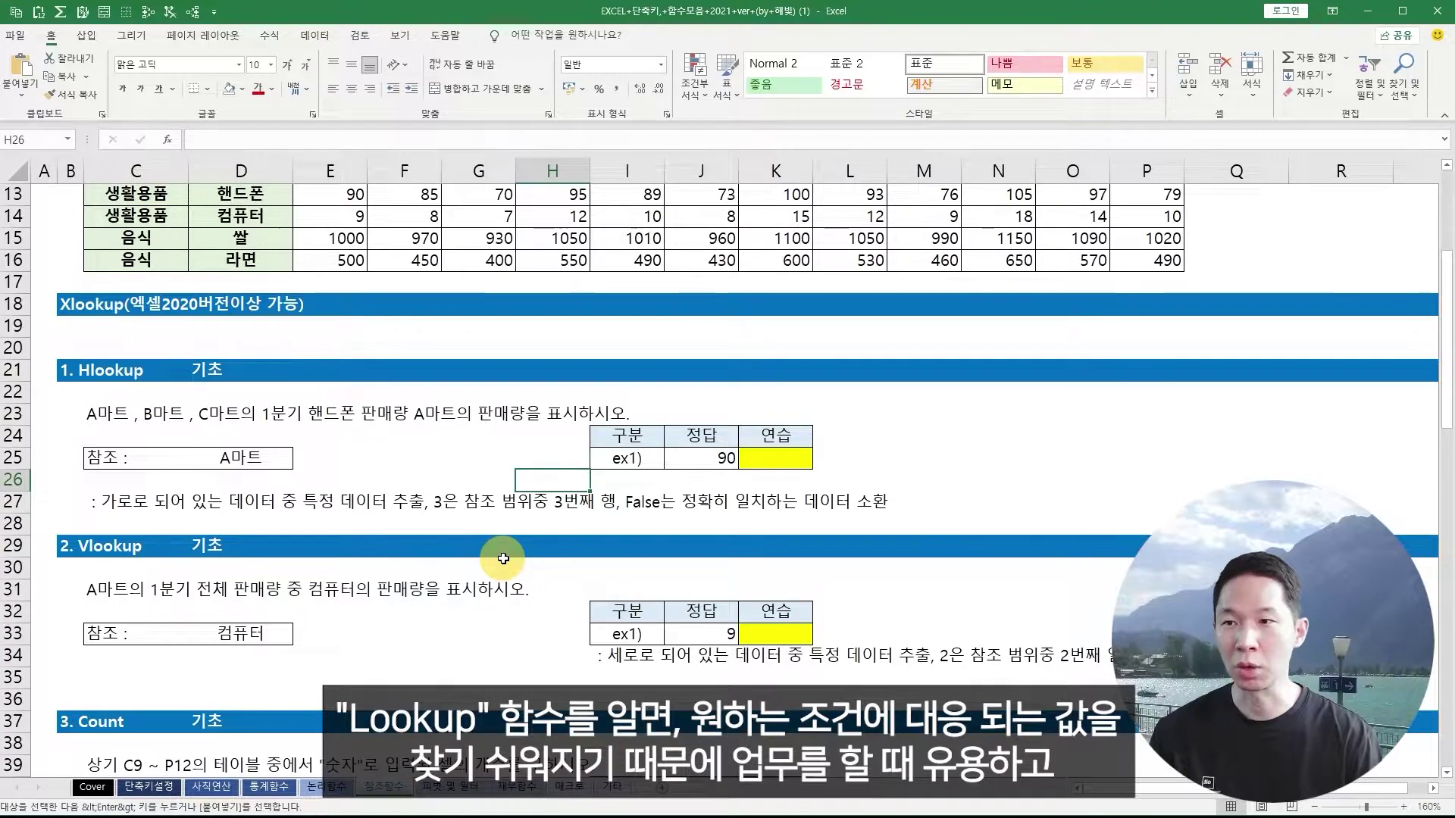
scroll(504, 559, "down", 7)
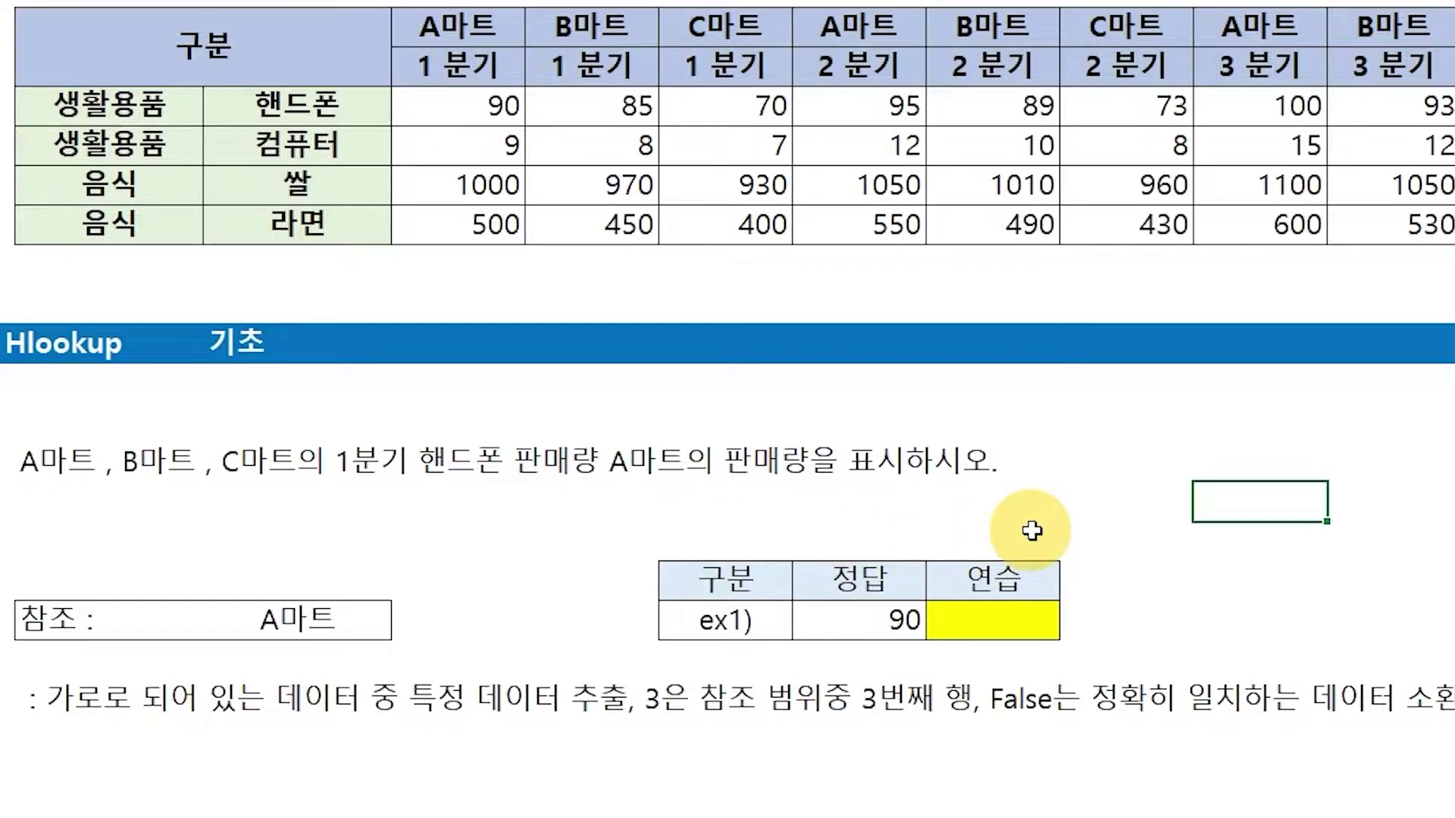
- In the yellow practice cell of the Hlookup exercise, begin an HLOOKUP formula with lookup value D28 and table range E11:G13
left_click(1014, 625)
type("=")
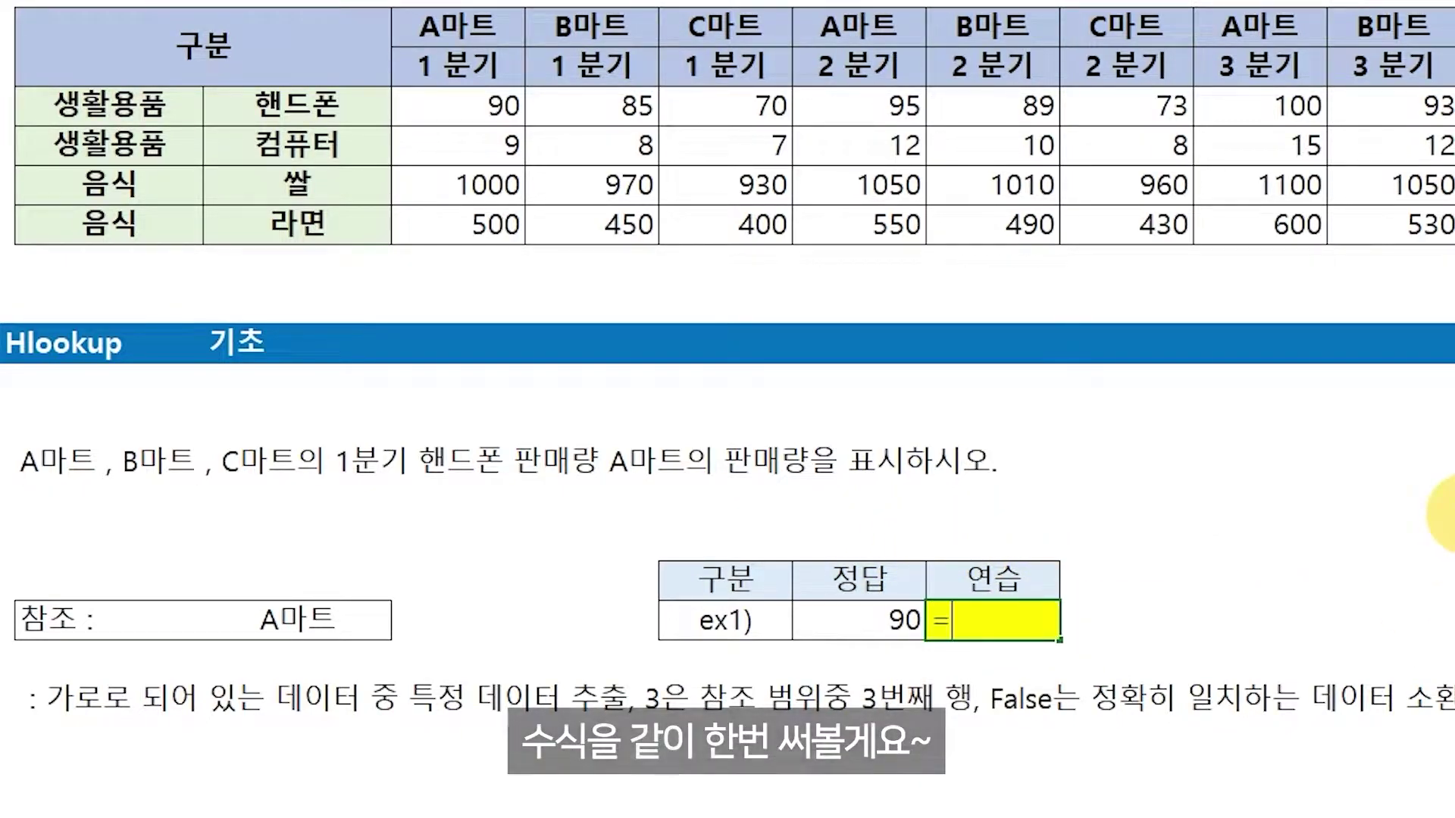
type("hlookup")
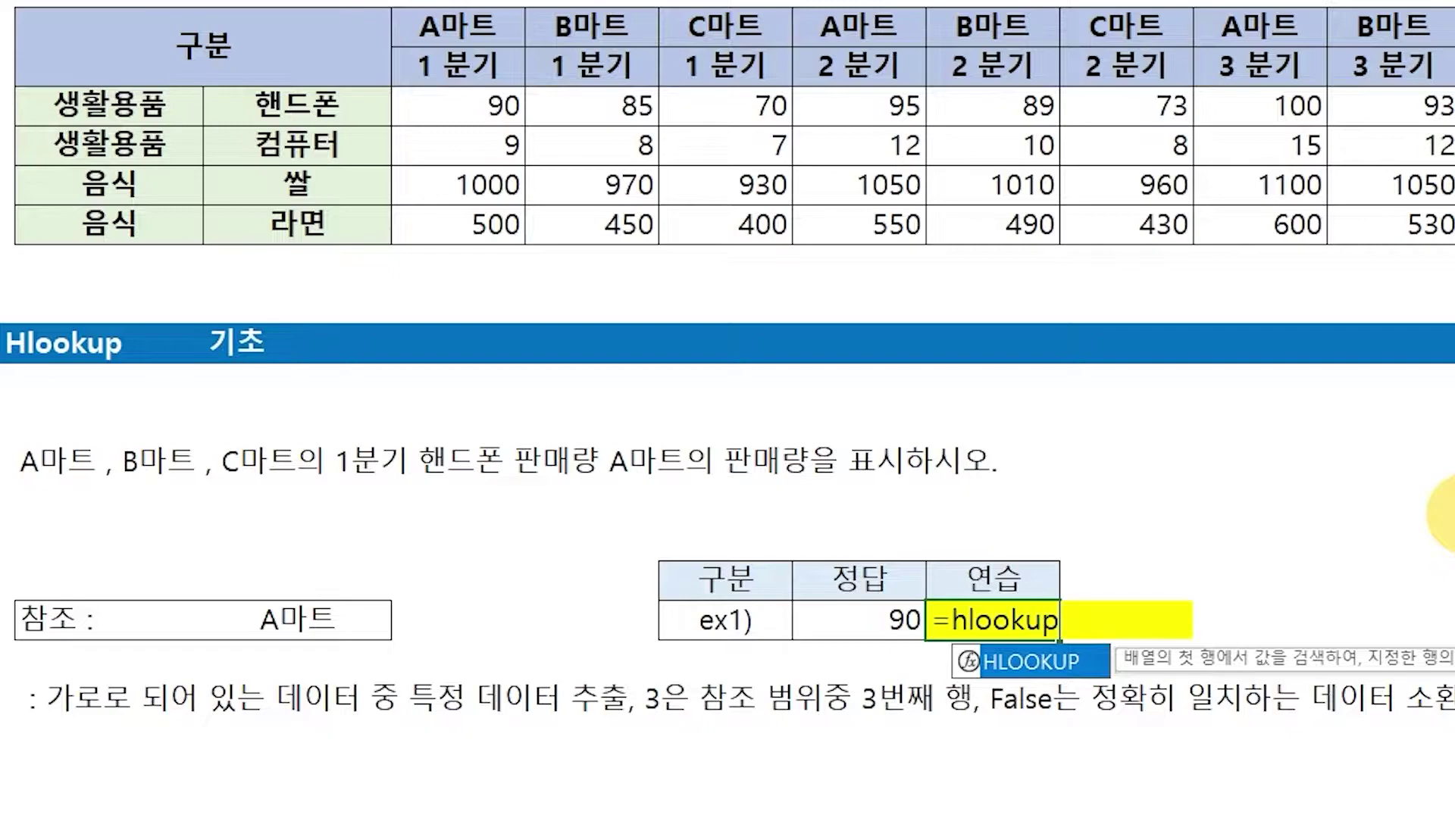
type("(")
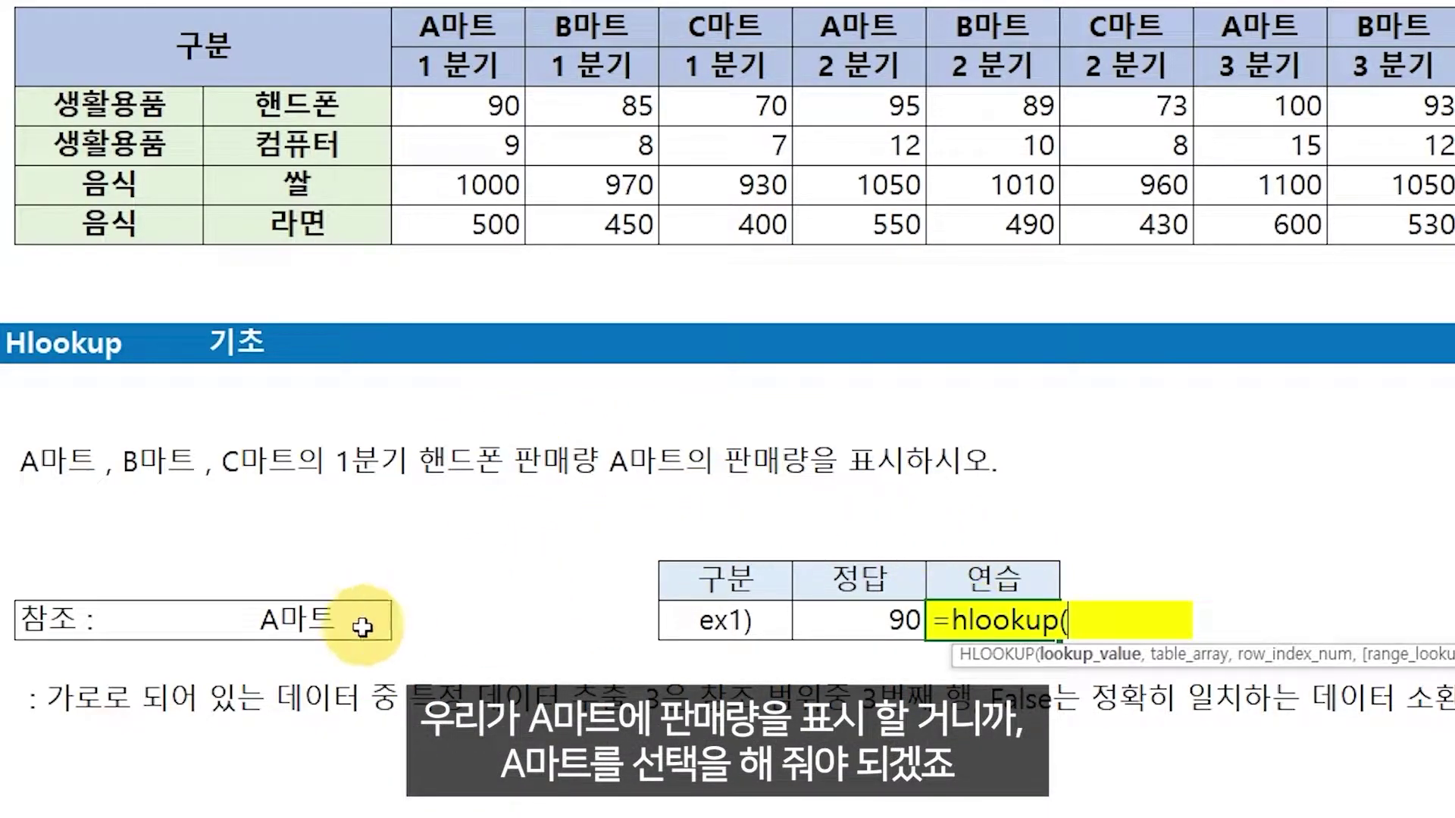
left_click(309, 620)
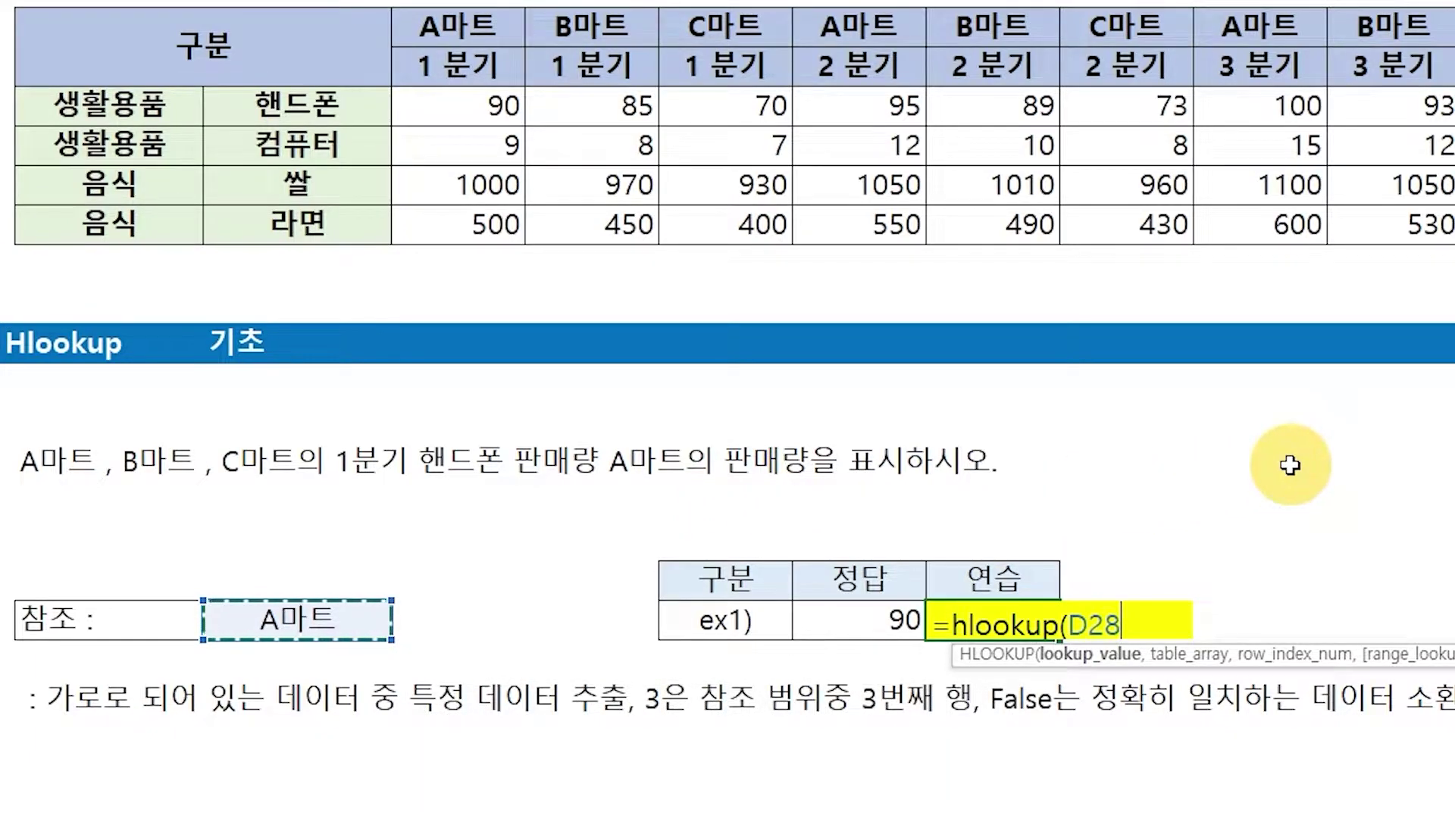
type(",")
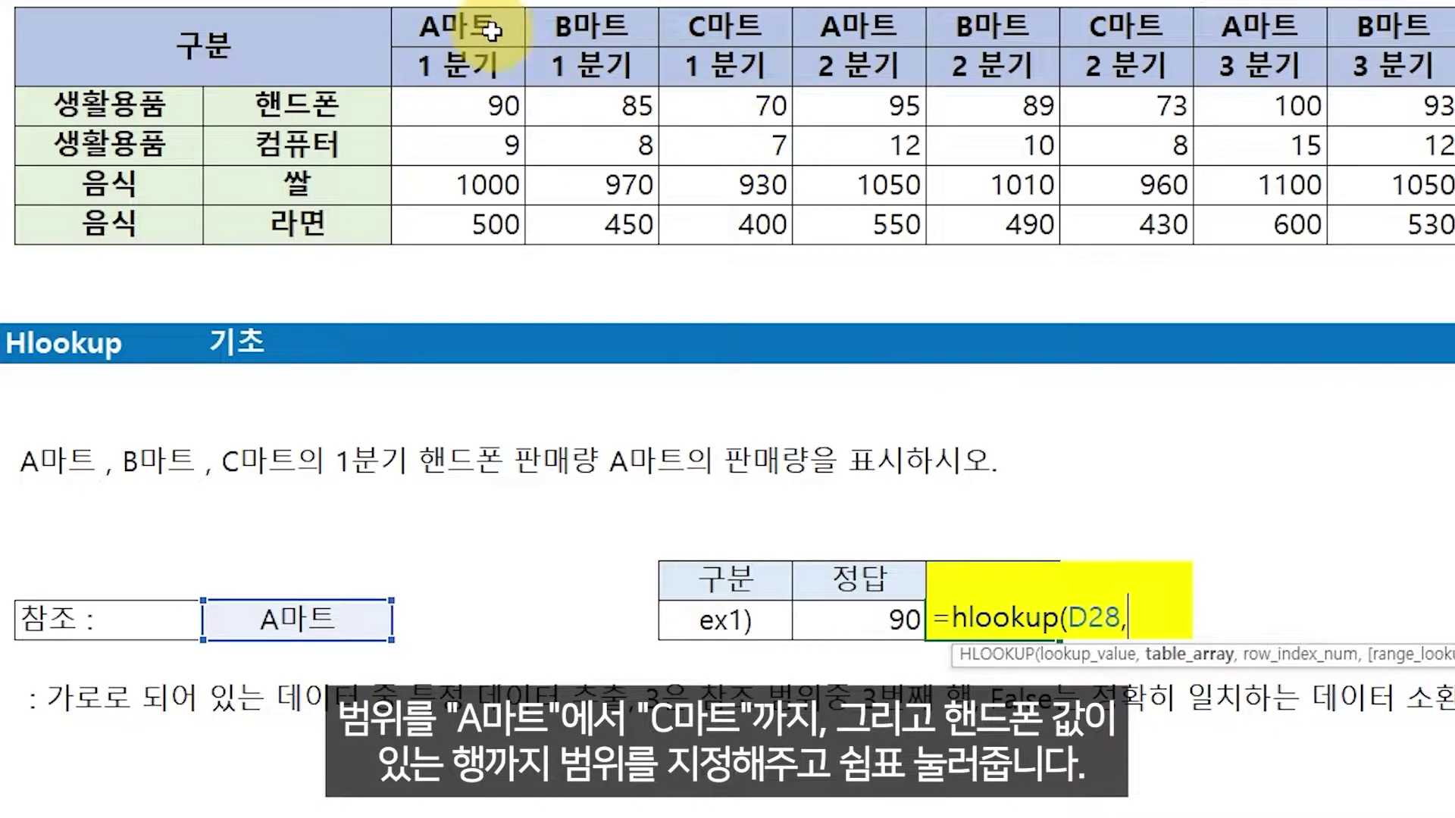
left_click_drag(482, 28, 760, 112)
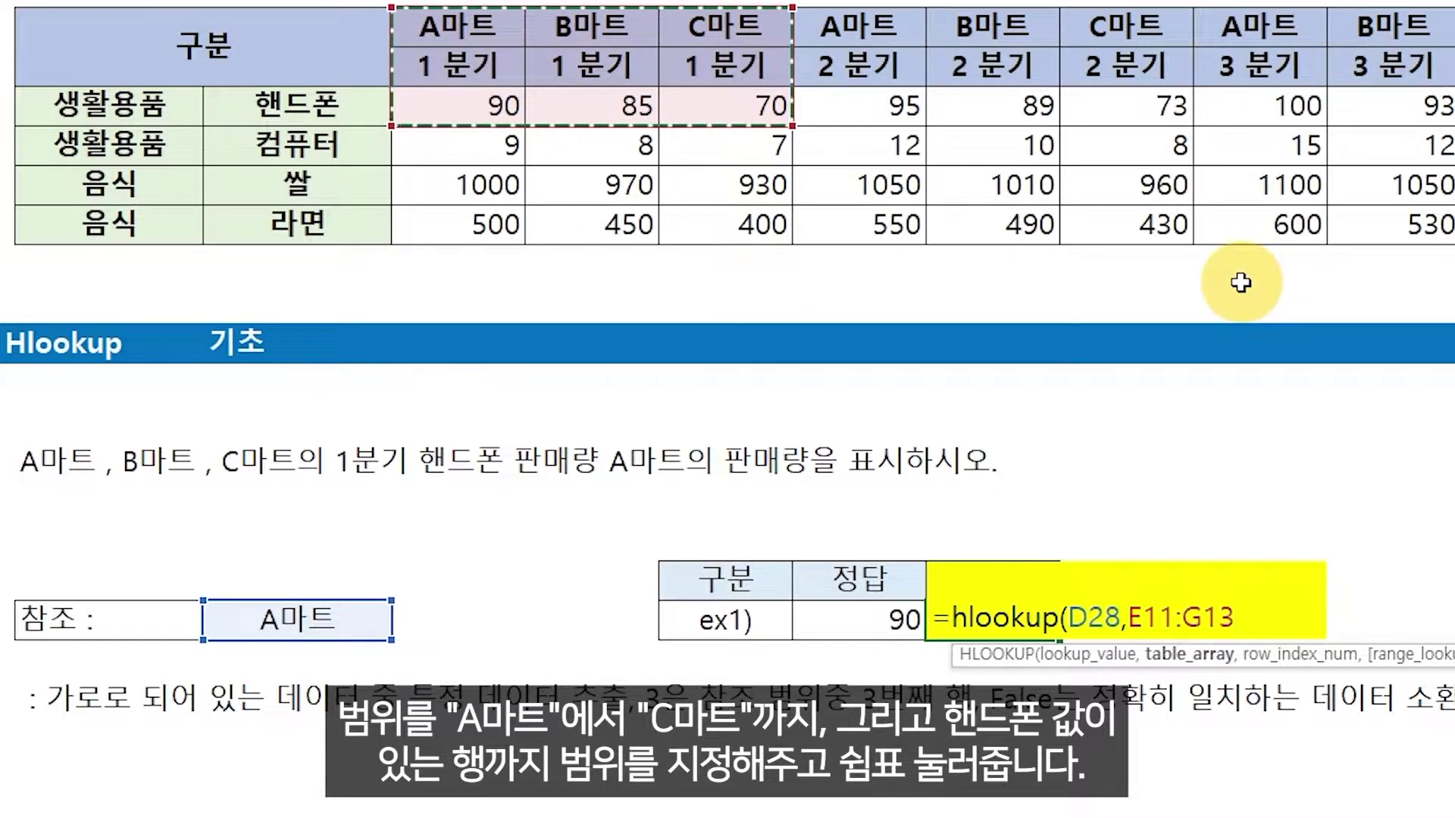
- Complete the HLOOKUP formula with row index 3 and FALSE for an exact match, and enter it
type(",3")
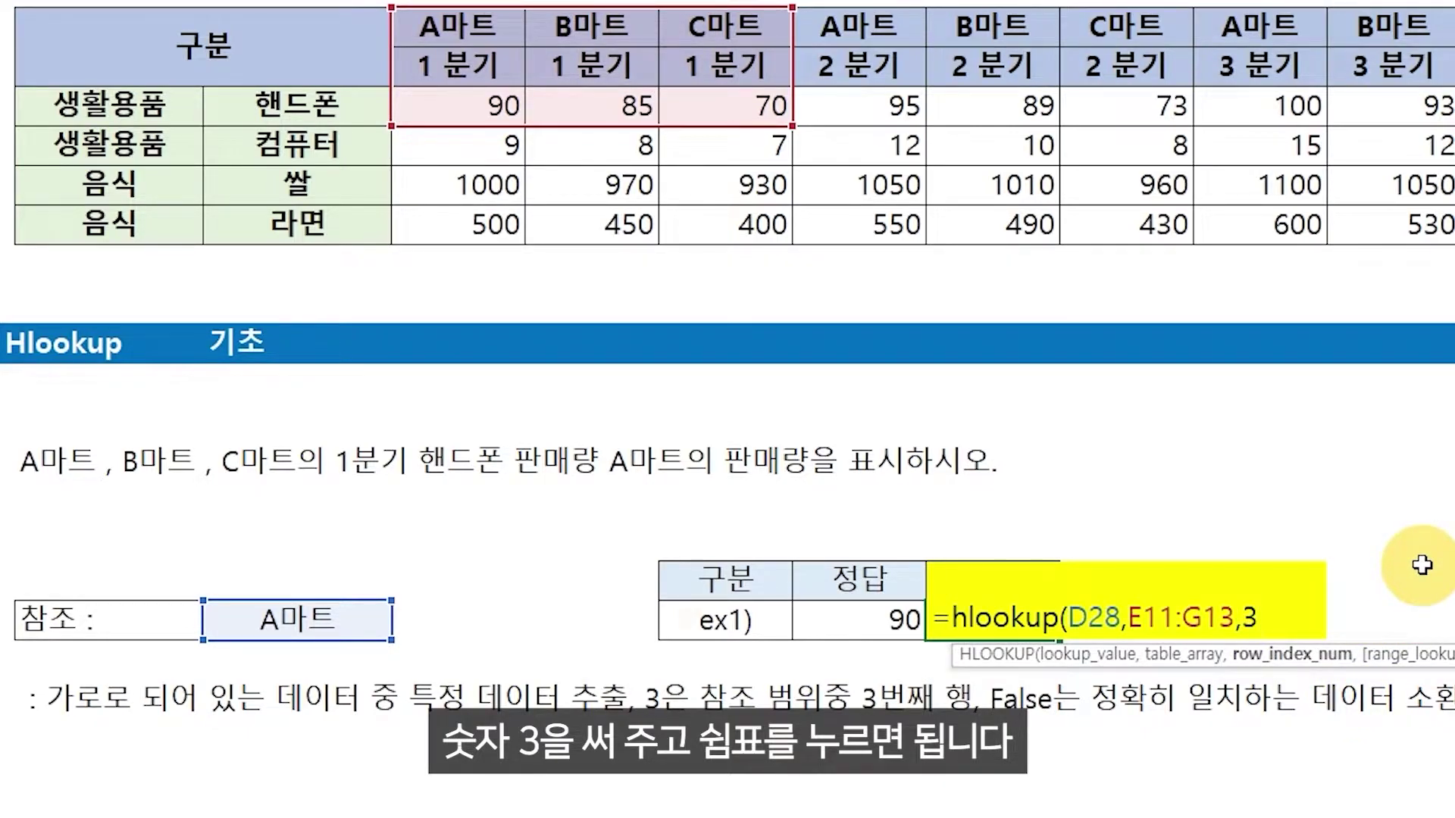
type(",")
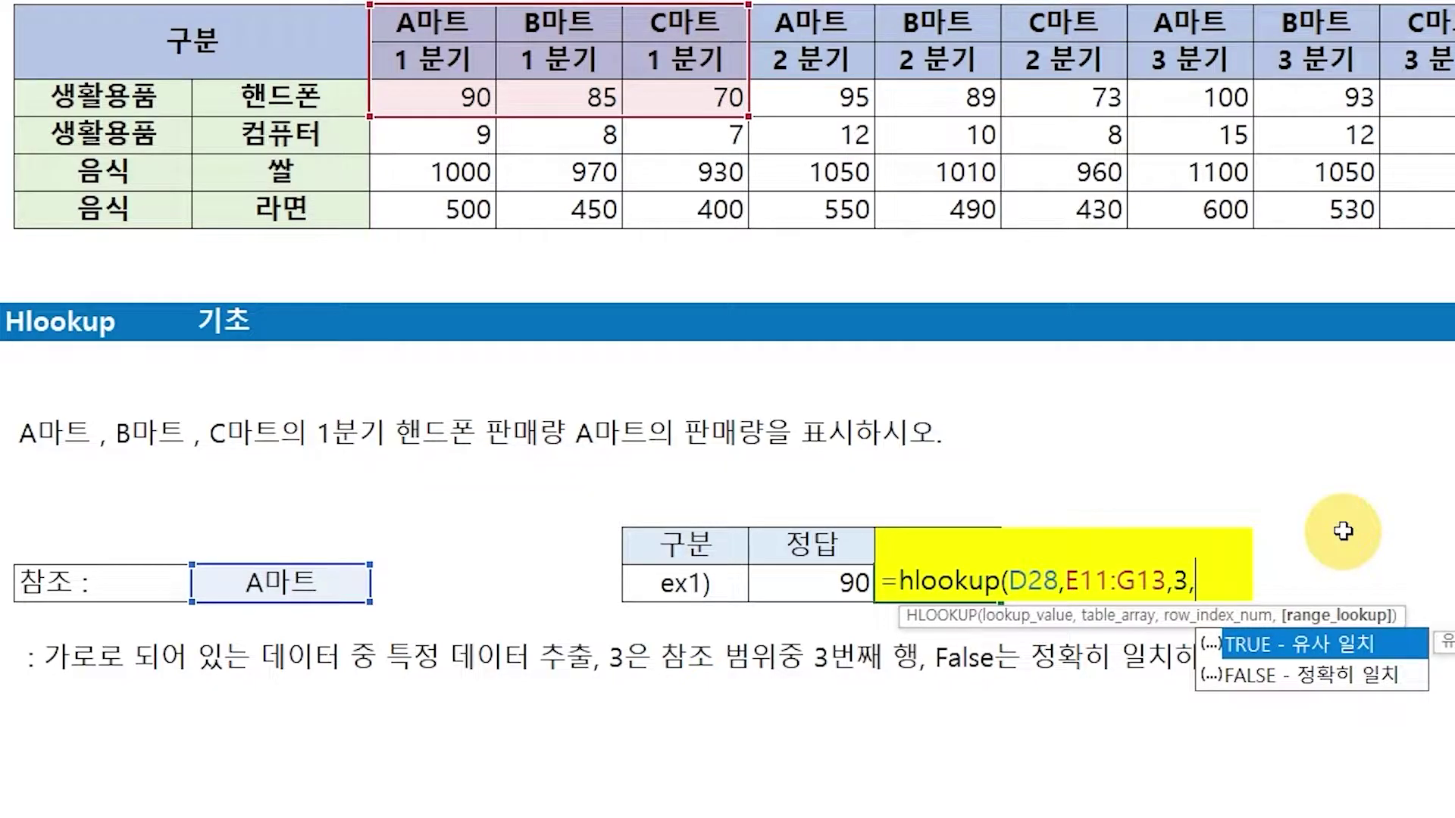
key("BackSpace")
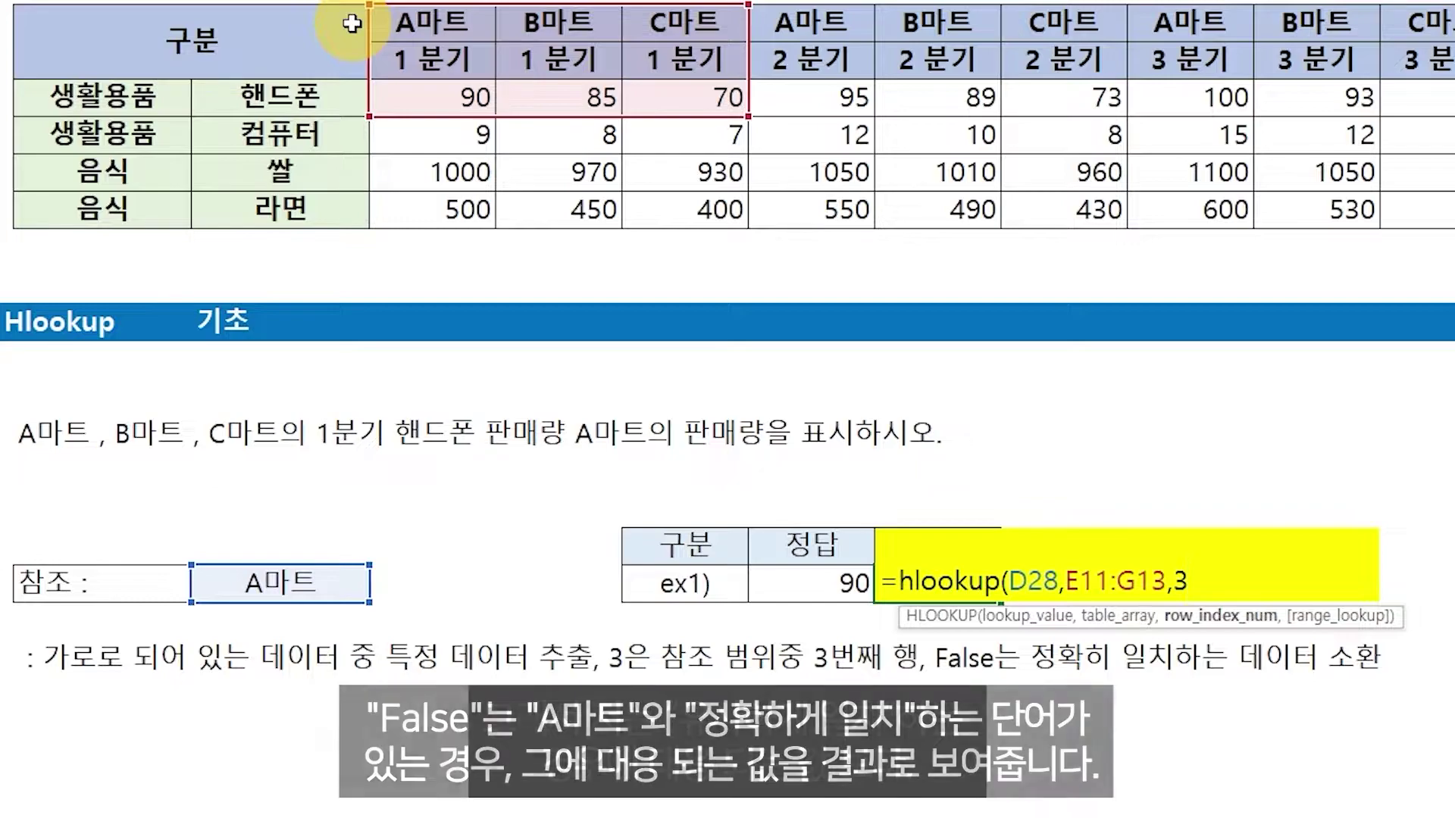
type(",f")
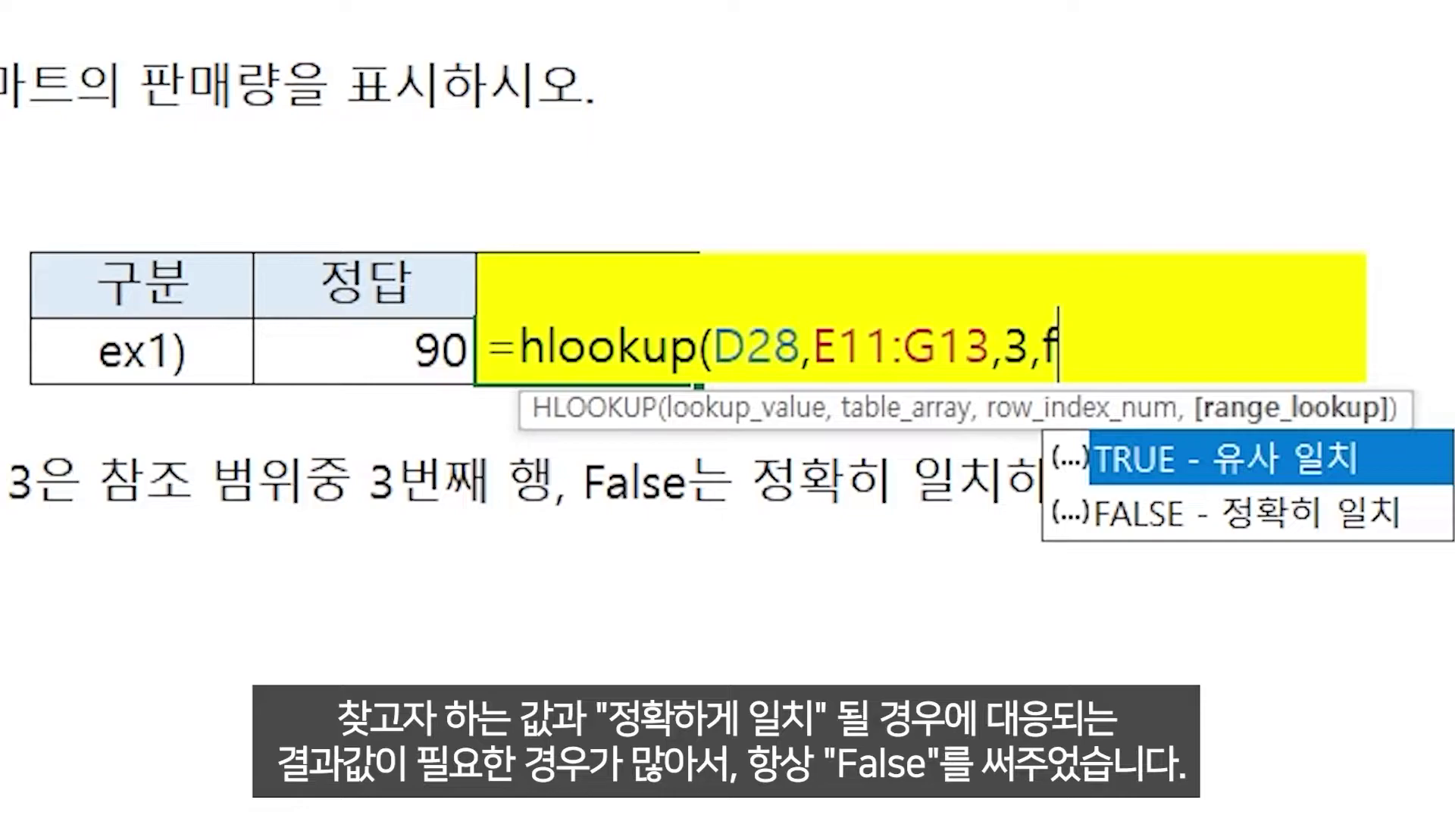
key("BackSpace")
key("BackSpace")
type("lse)")
key("Return")
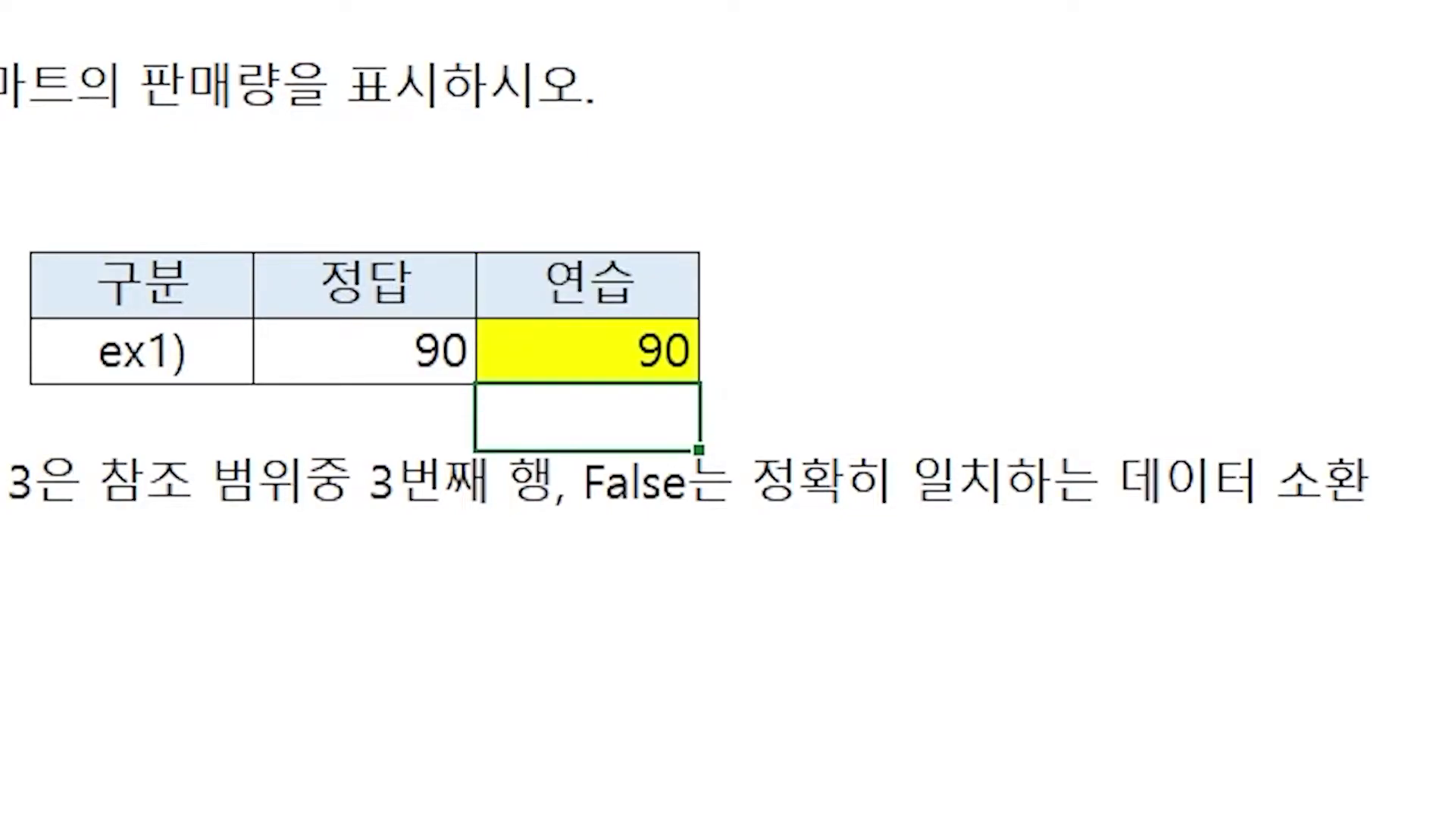
- Examine which cells the HLOOKUP formula in I28 references, without changing it
left_click(604, 348)
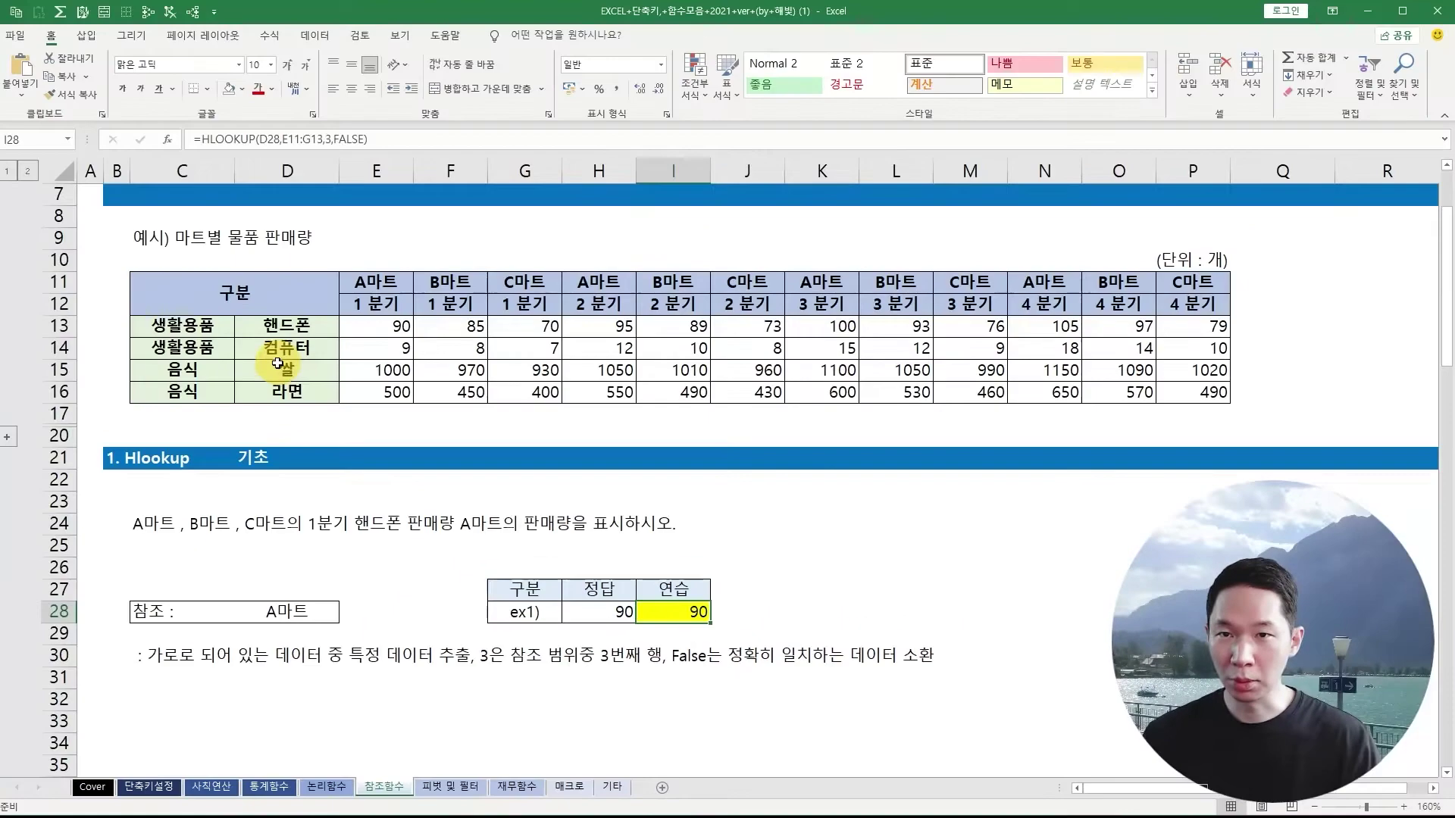
key("F2")
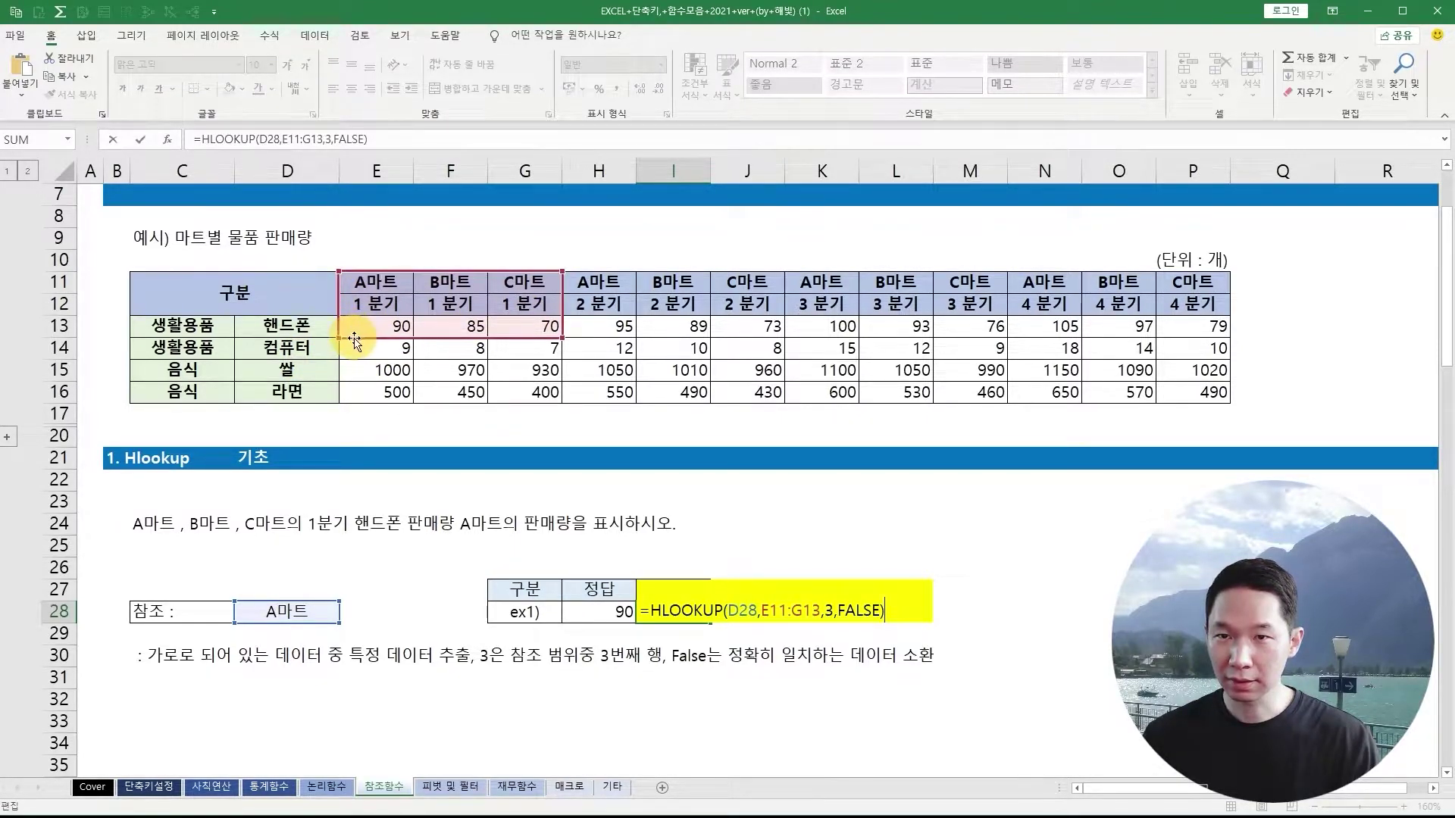
key("Escape")
key("F2")
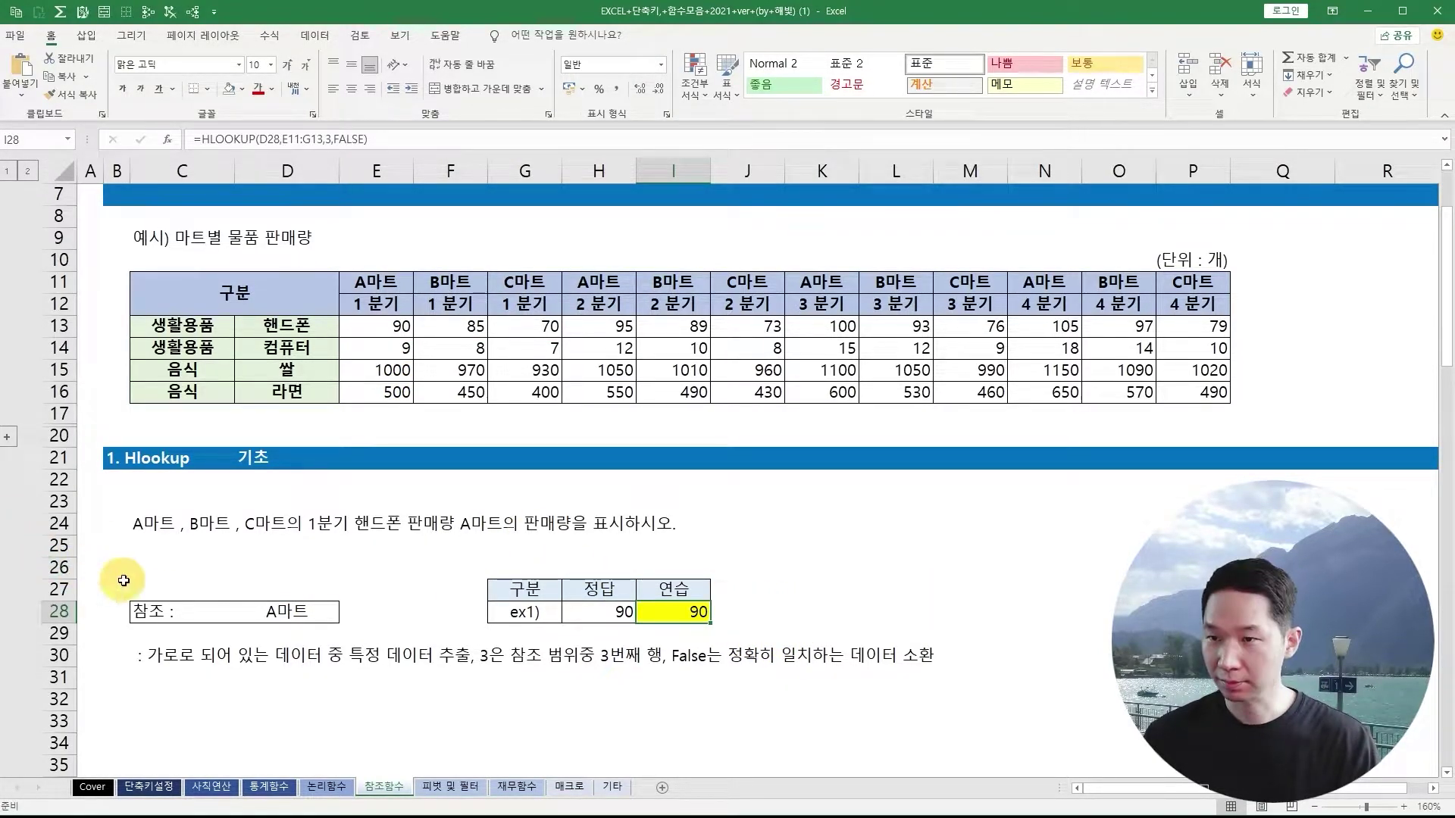
key("F2")
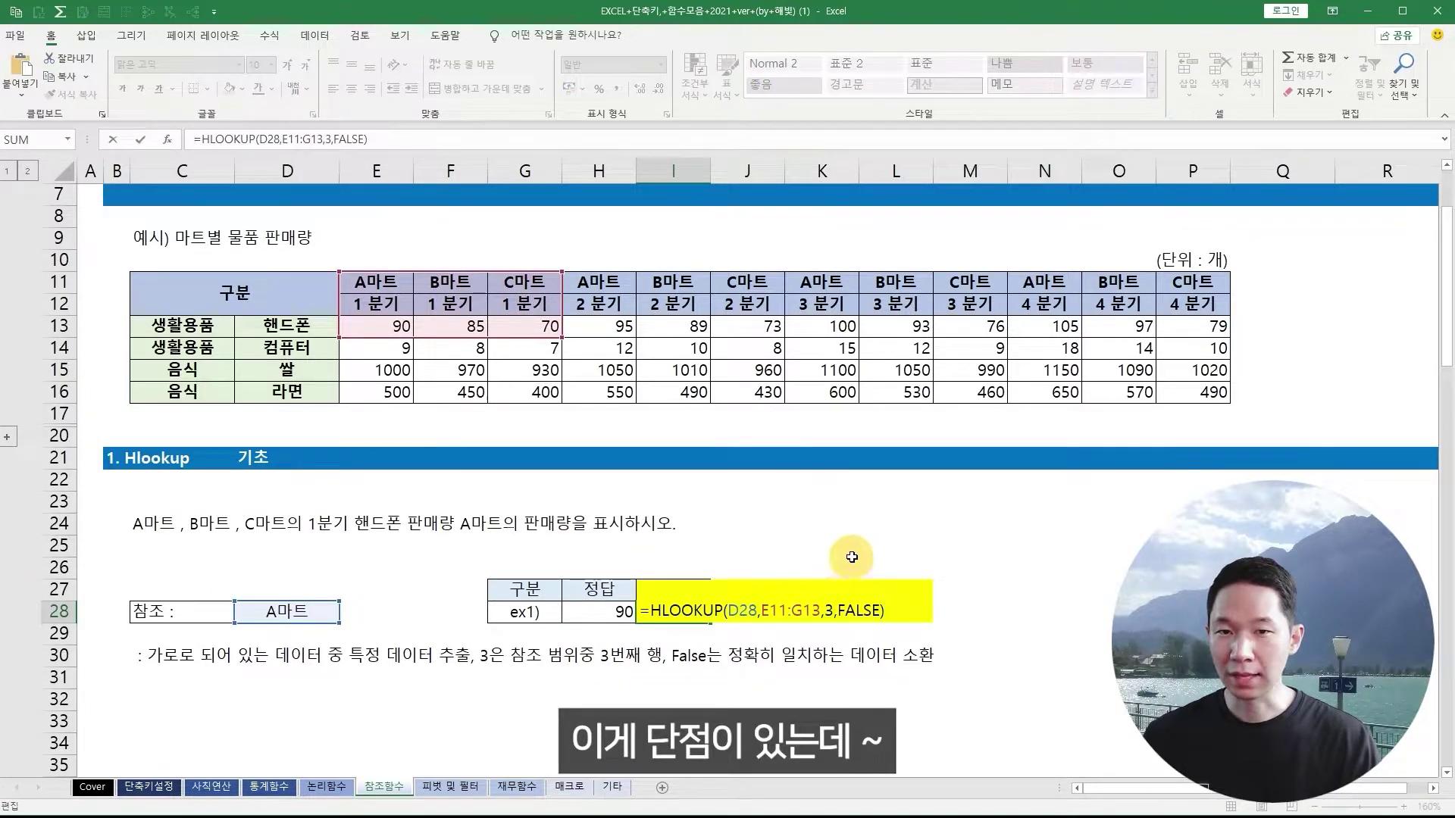
left_click(852, 533)
- Extend the table range of the HLOOKUP formula in I28 to E11:J13 so it includes the second quarter
left_click(687, 603)
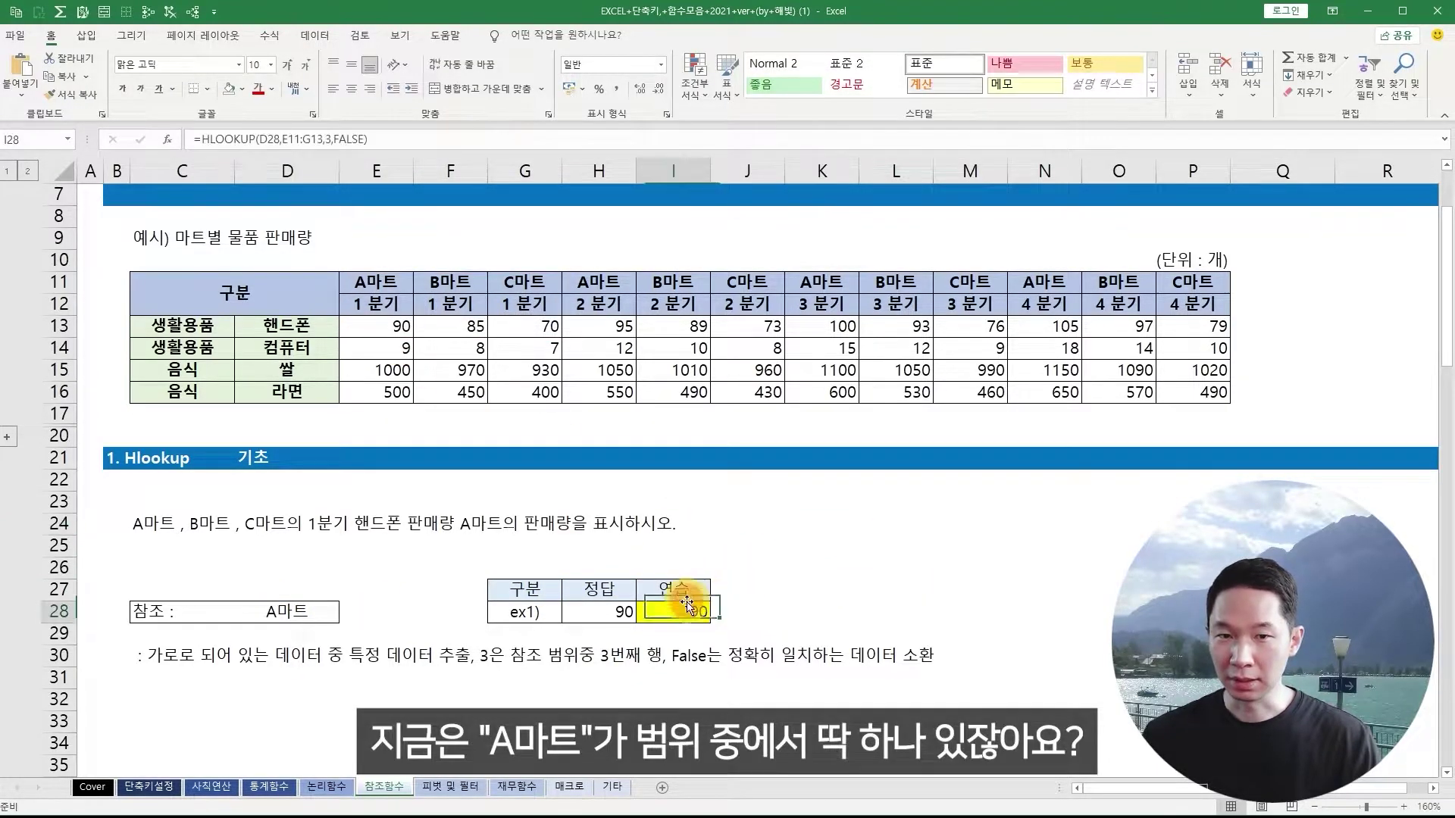
key("F2")
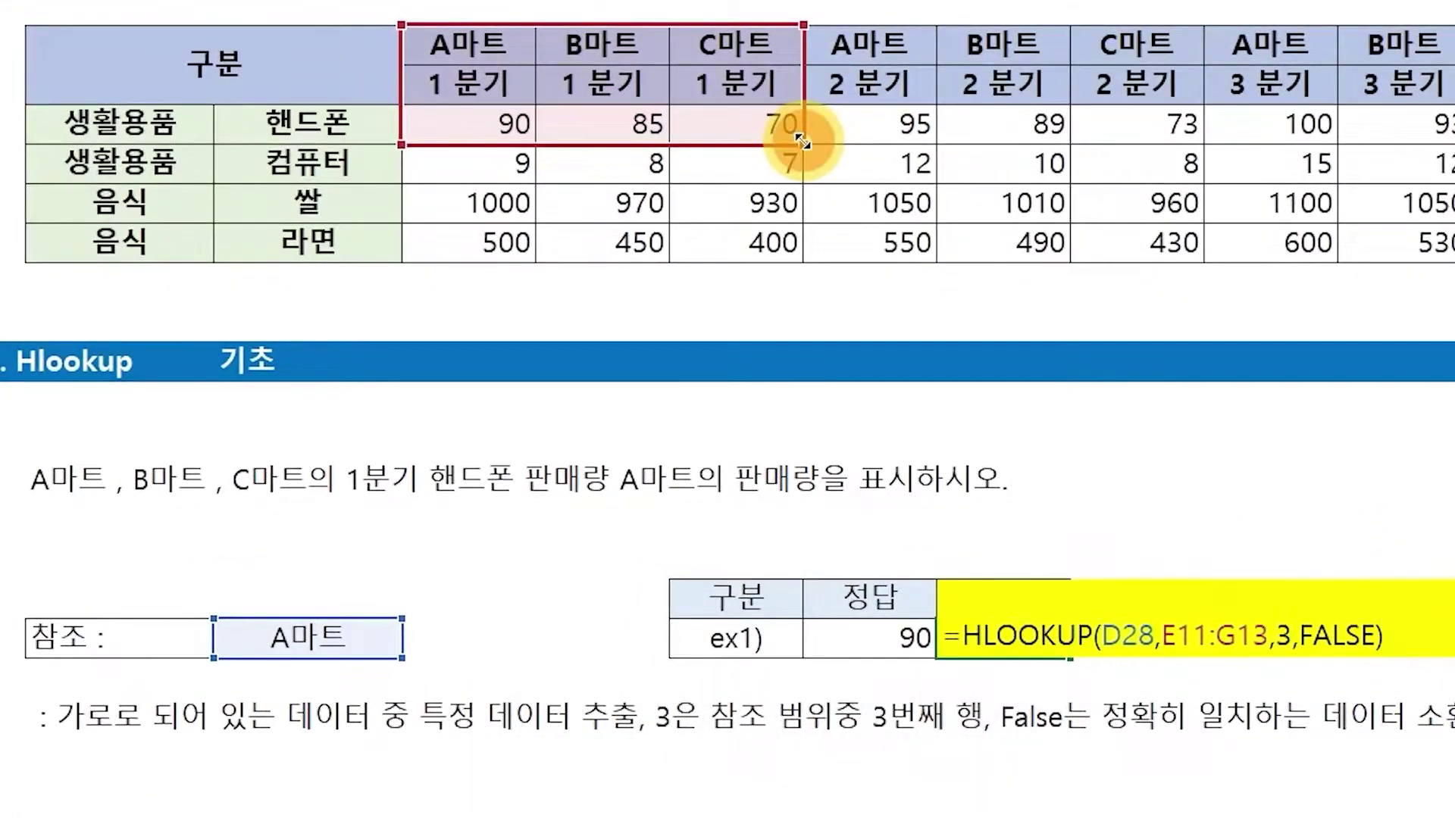
left_click_drag(561, 335, 774, 335)
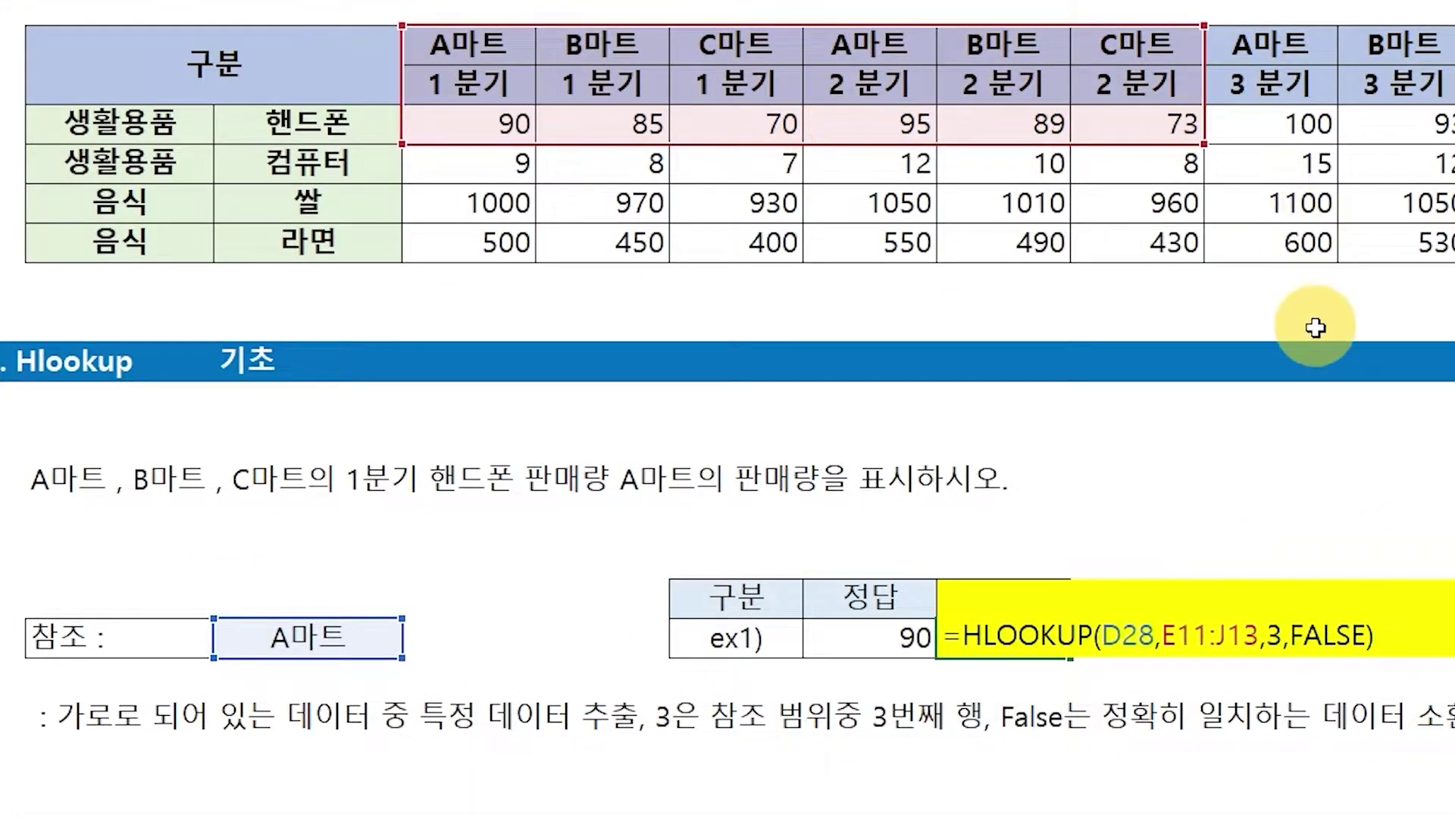
key("Return")
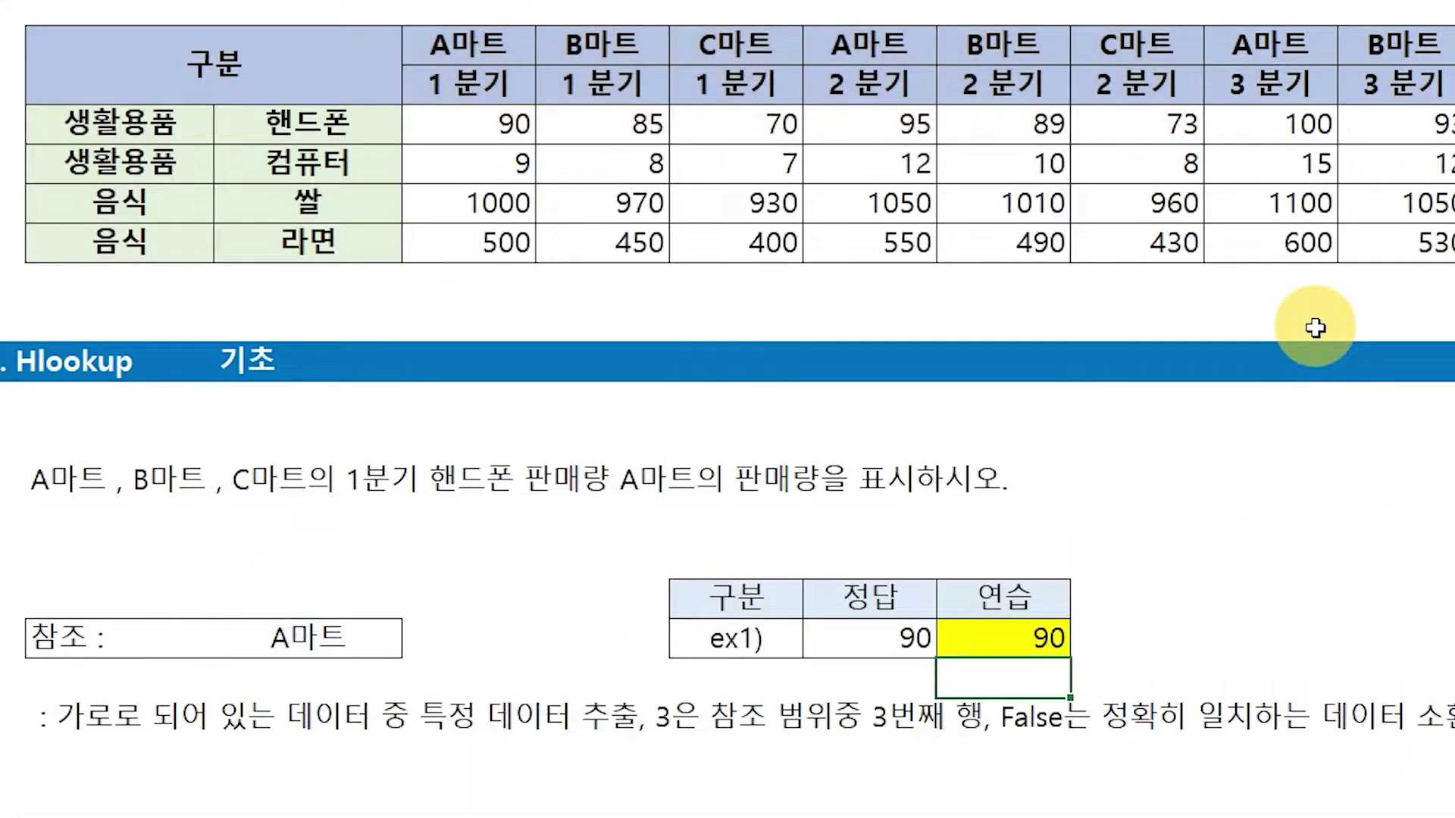
- Review the table range referenced by the HLOOKUP formula in I28 and highlight the mart headings in E11:J11
key("Up")
key("F2")
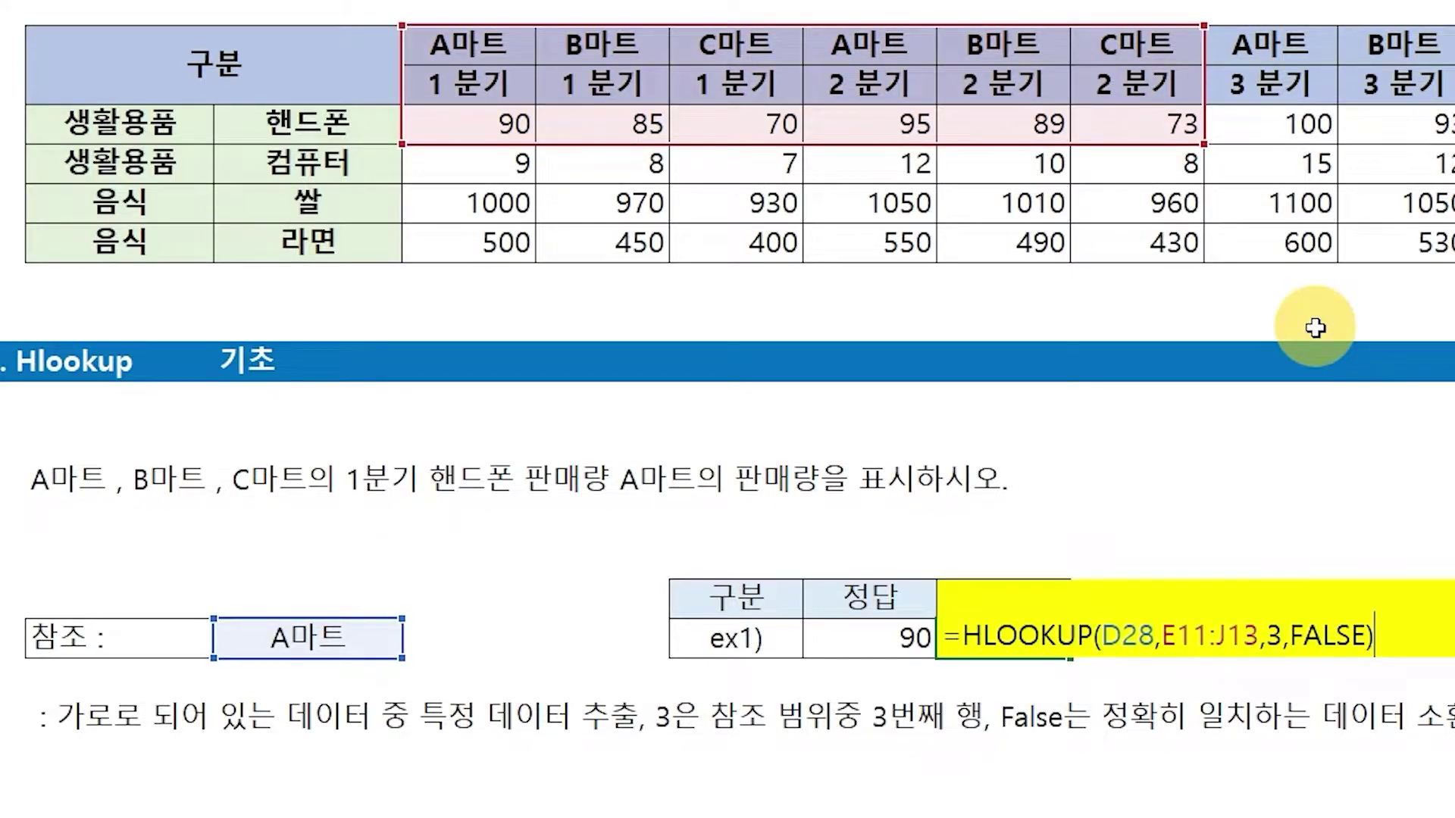
key("Return")
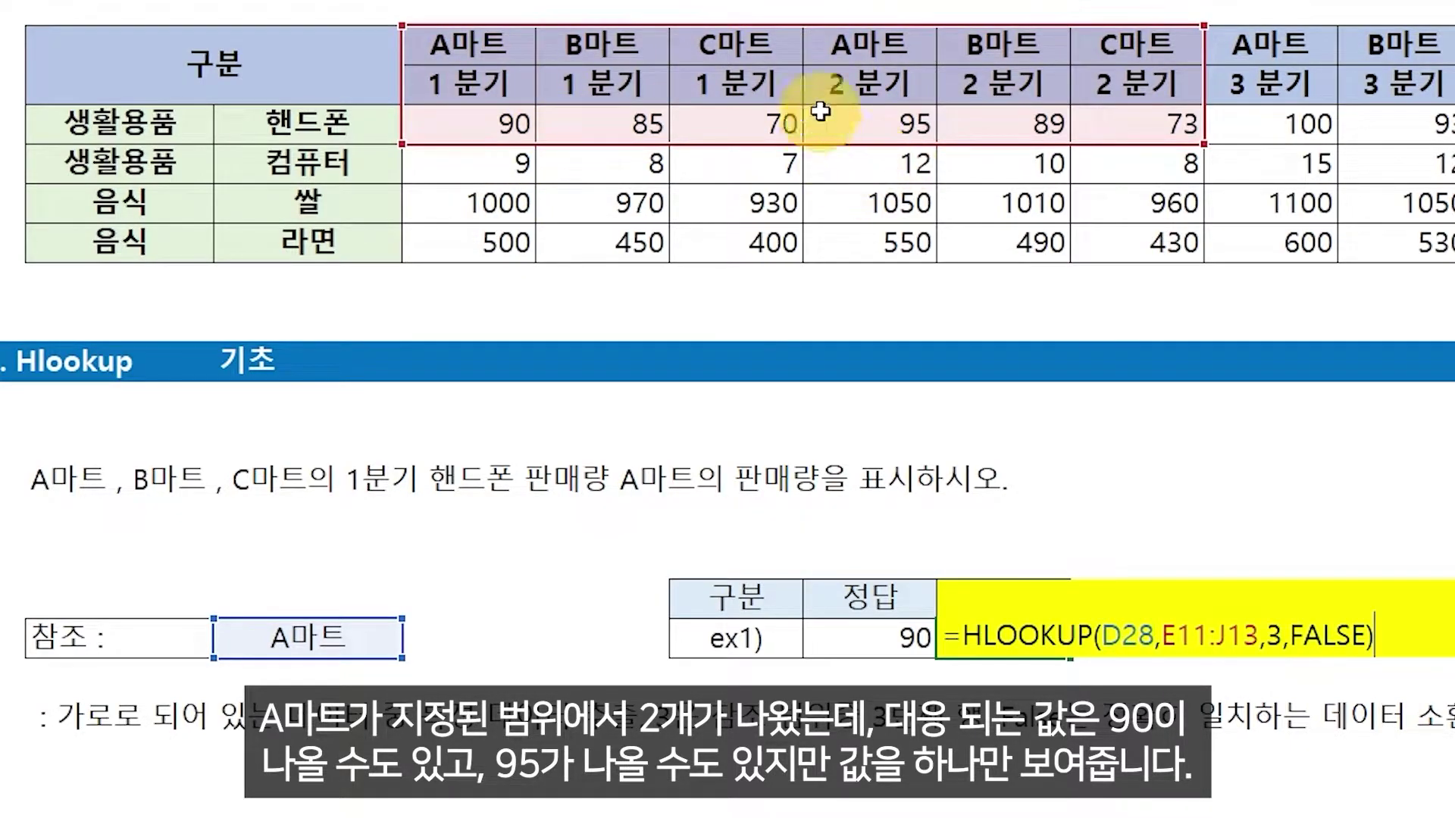
key("Escape")
key("F2")
key("Escape")
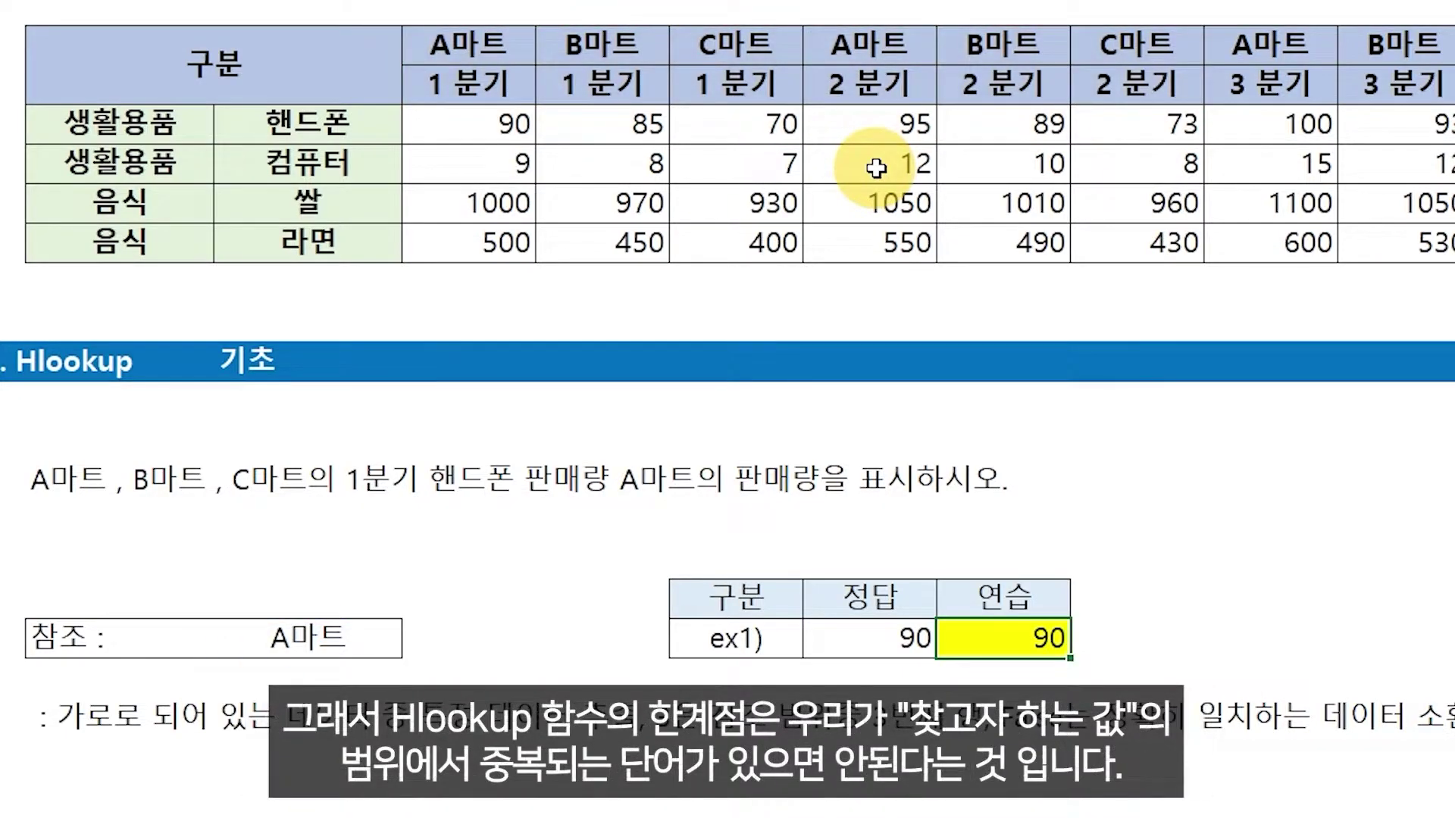
key("F2")
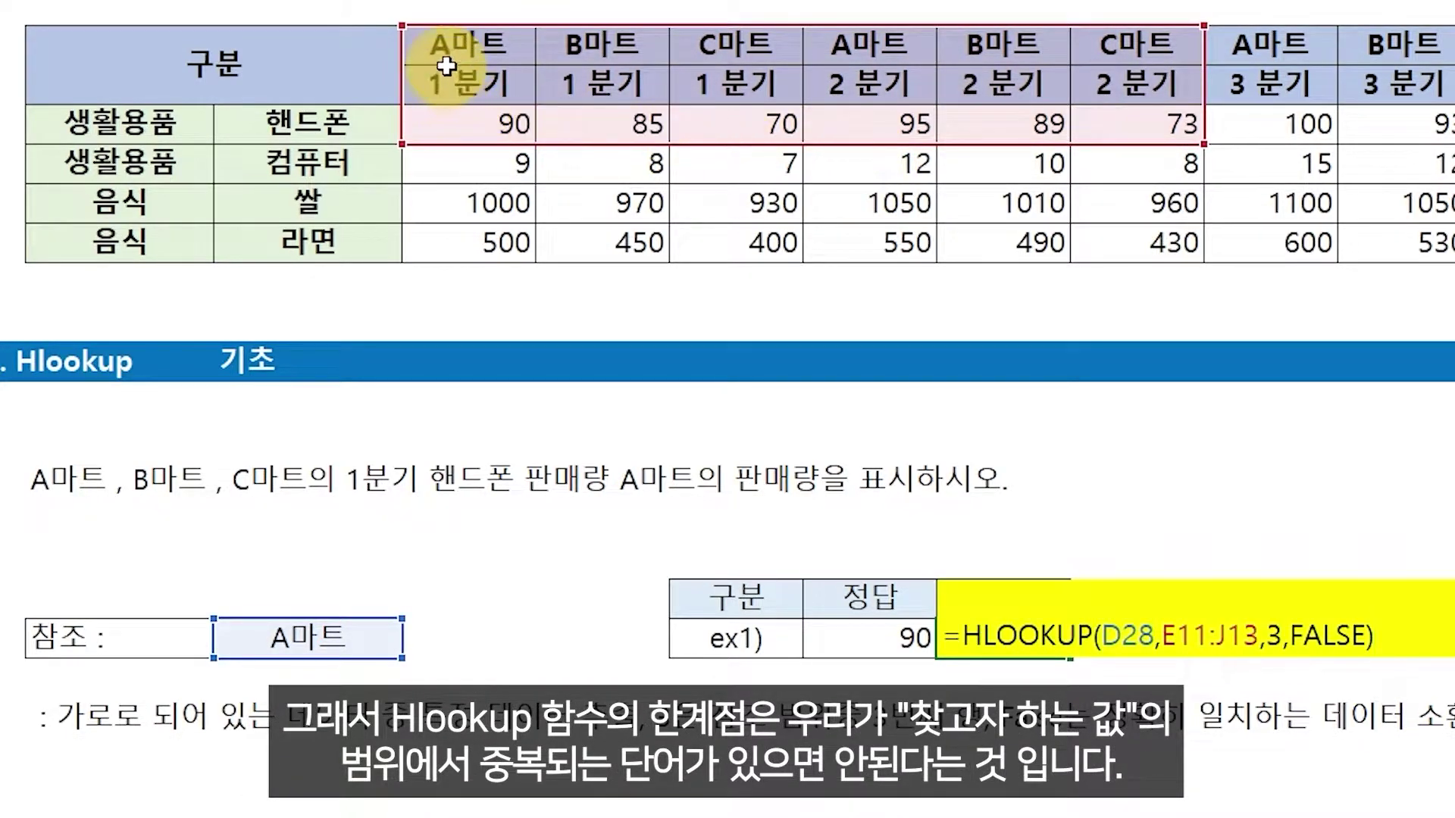
key("Escape")
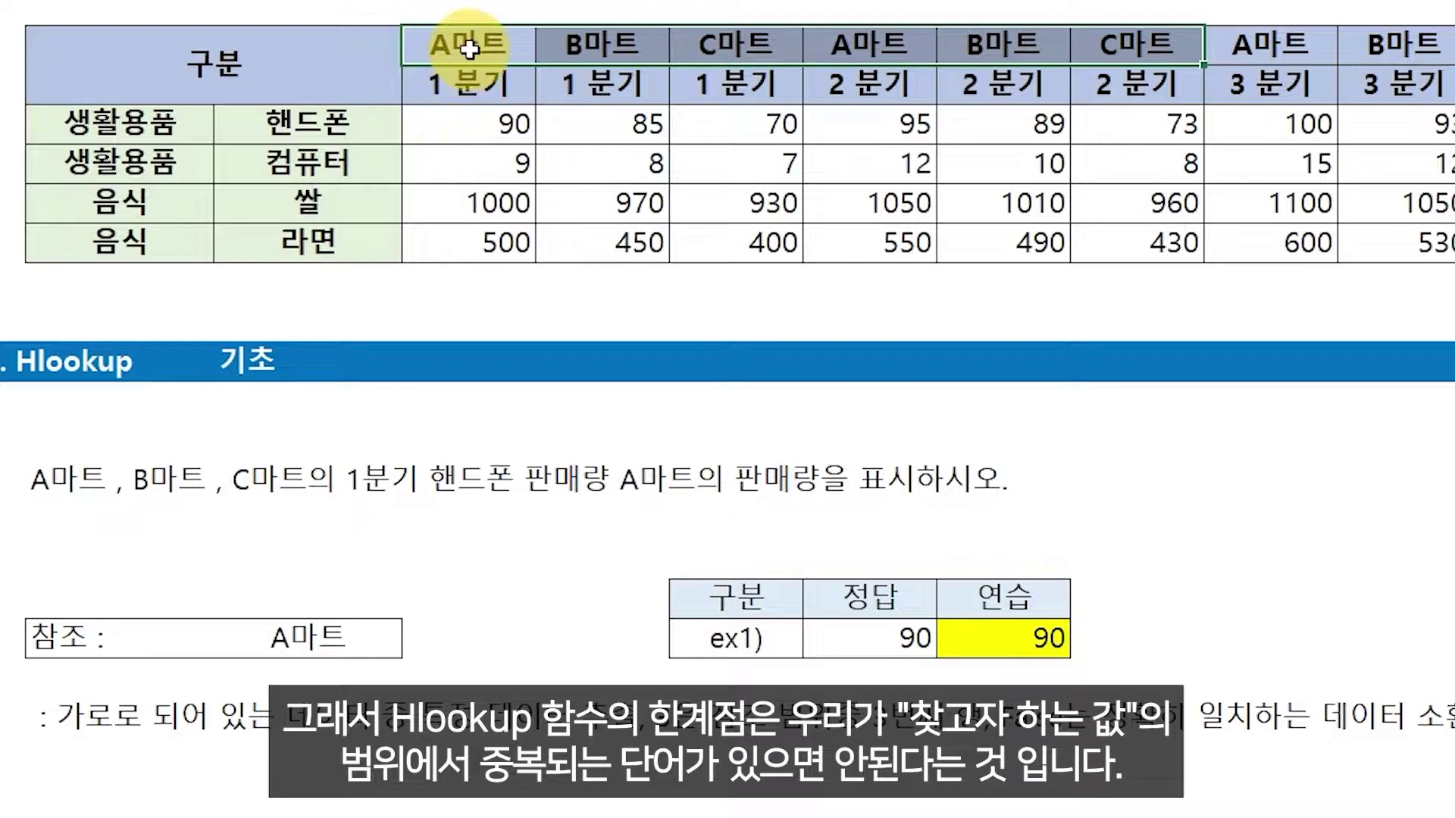
left_click_drag(466, 47, 1137, 47)
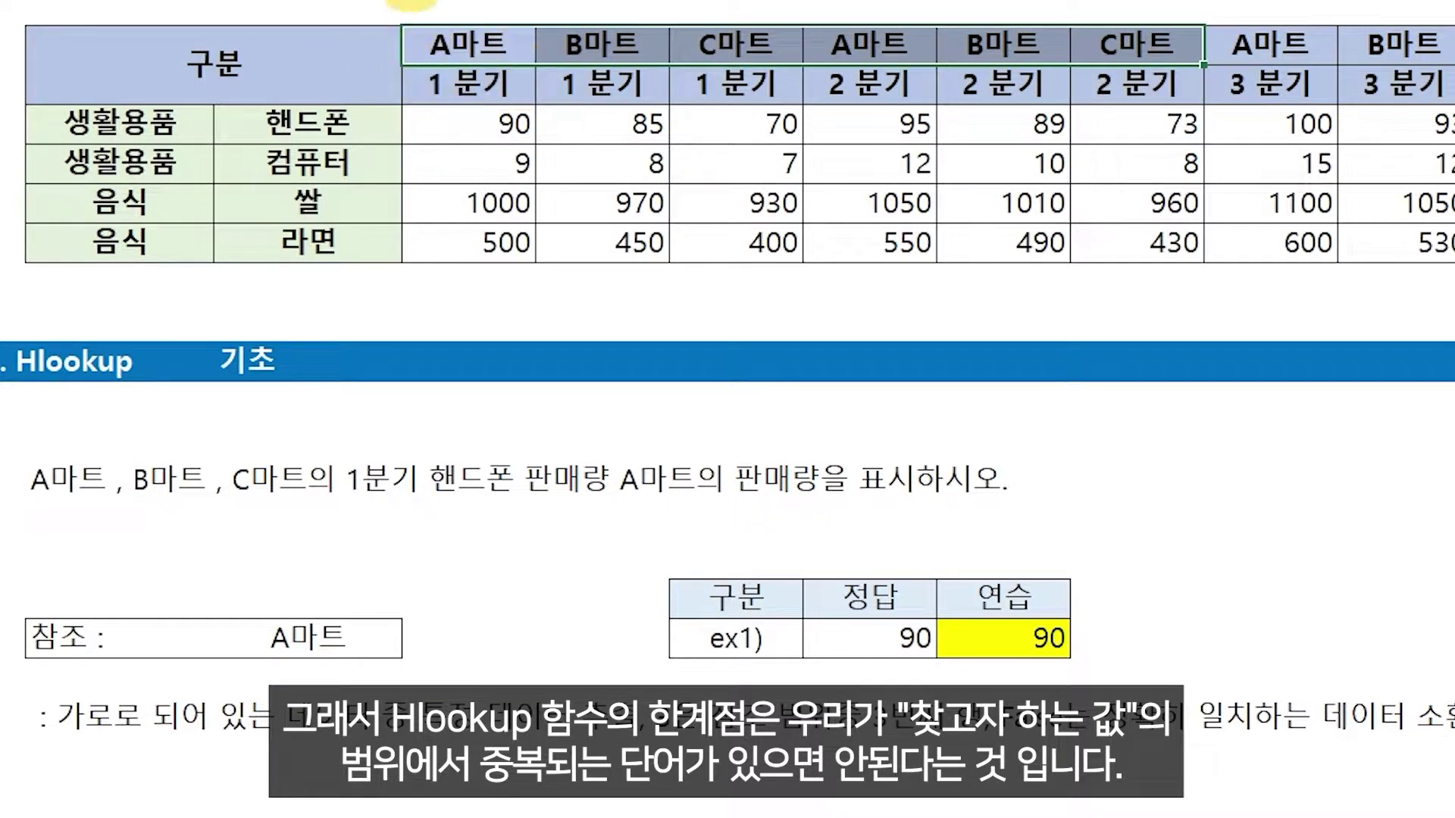
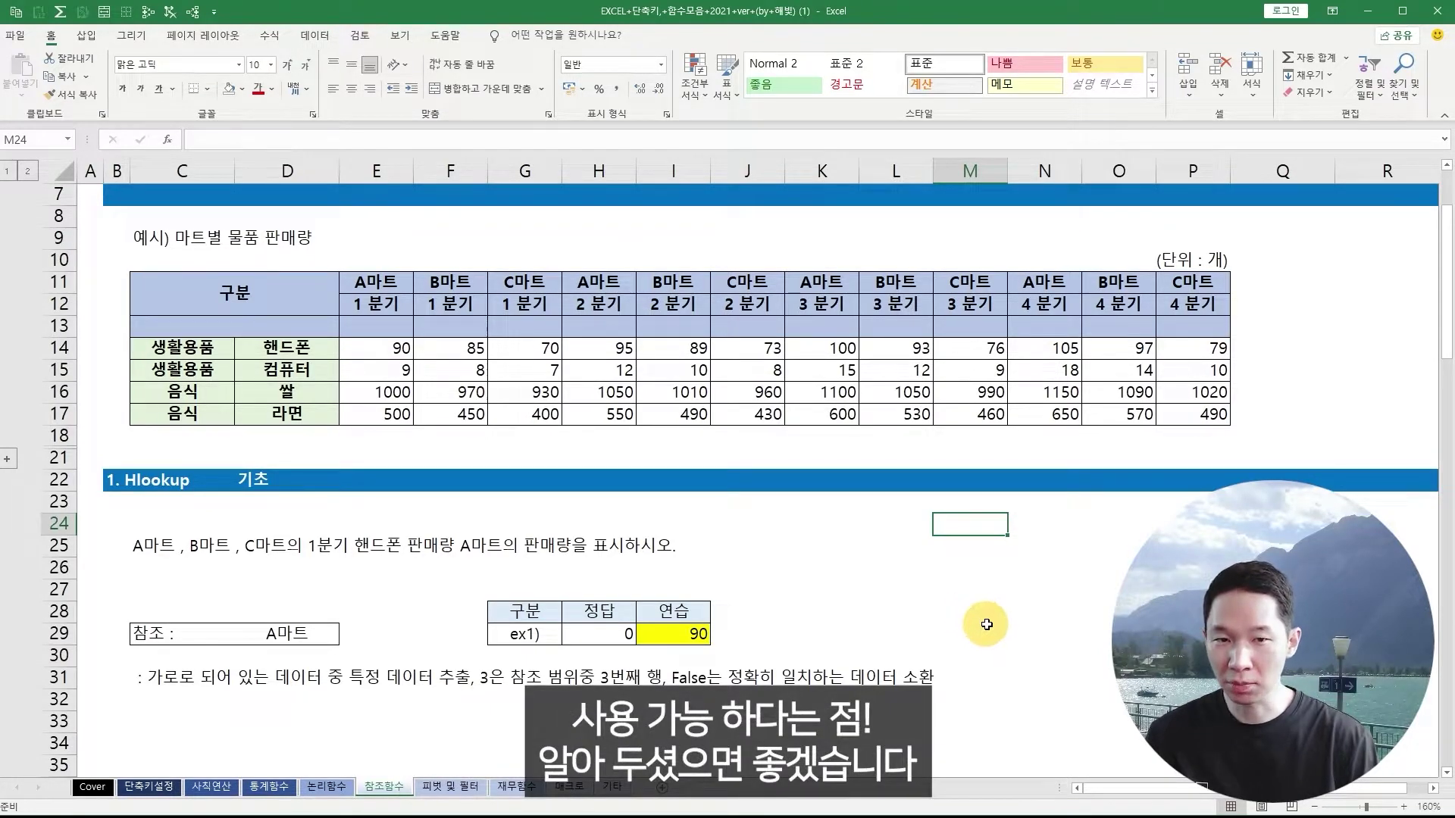
left_click(922, 343)
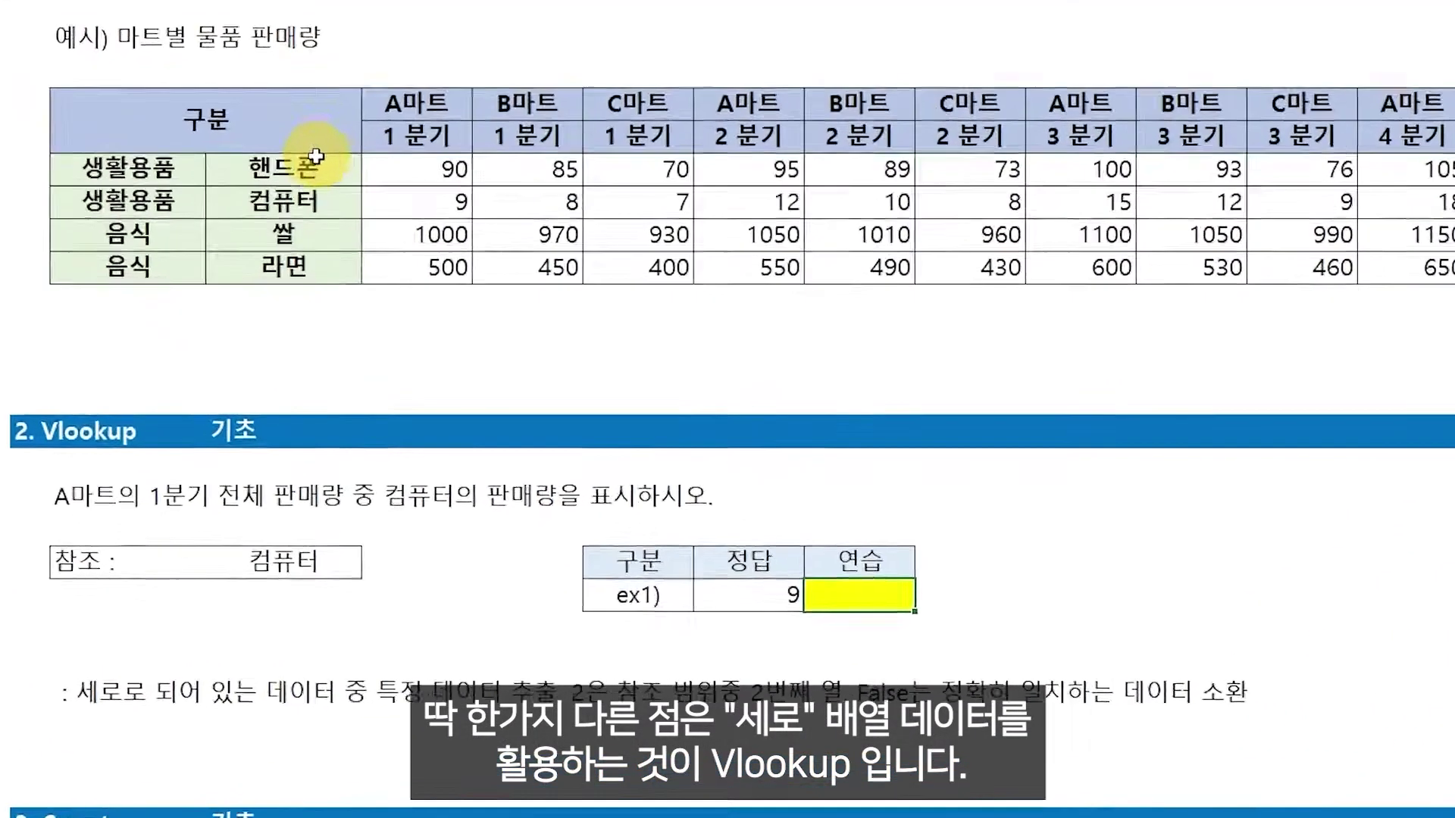
- Compare the vertical lookup range D13:E16 with the horizontal layout of the mart headings in the sales table
left_click_drag(310, 318, 394, 393)
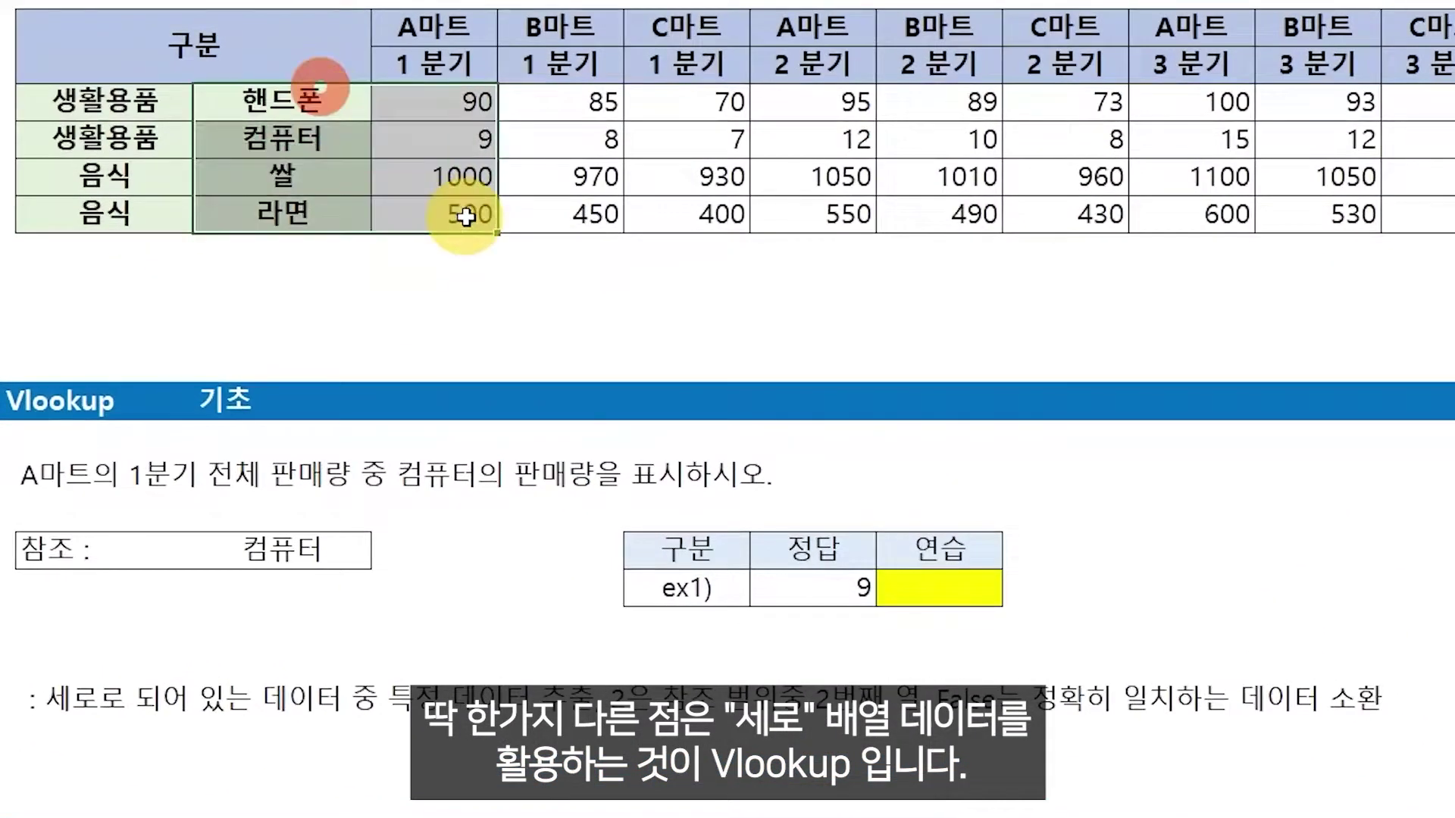
left_click_drag(465, 218, 465, 218)
left_click(617, 337)
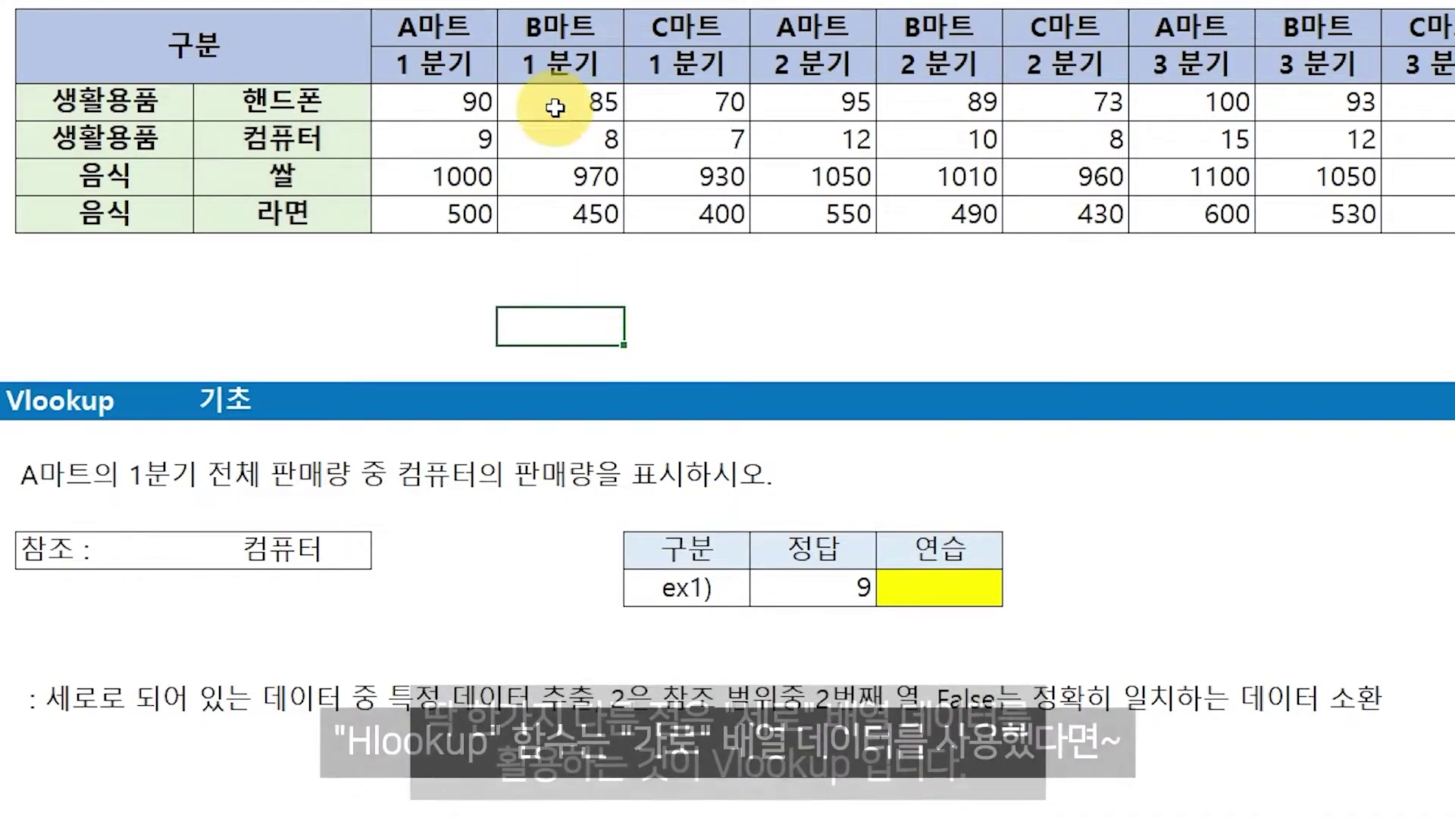
left_click_drag(425, 20, 780, 97)
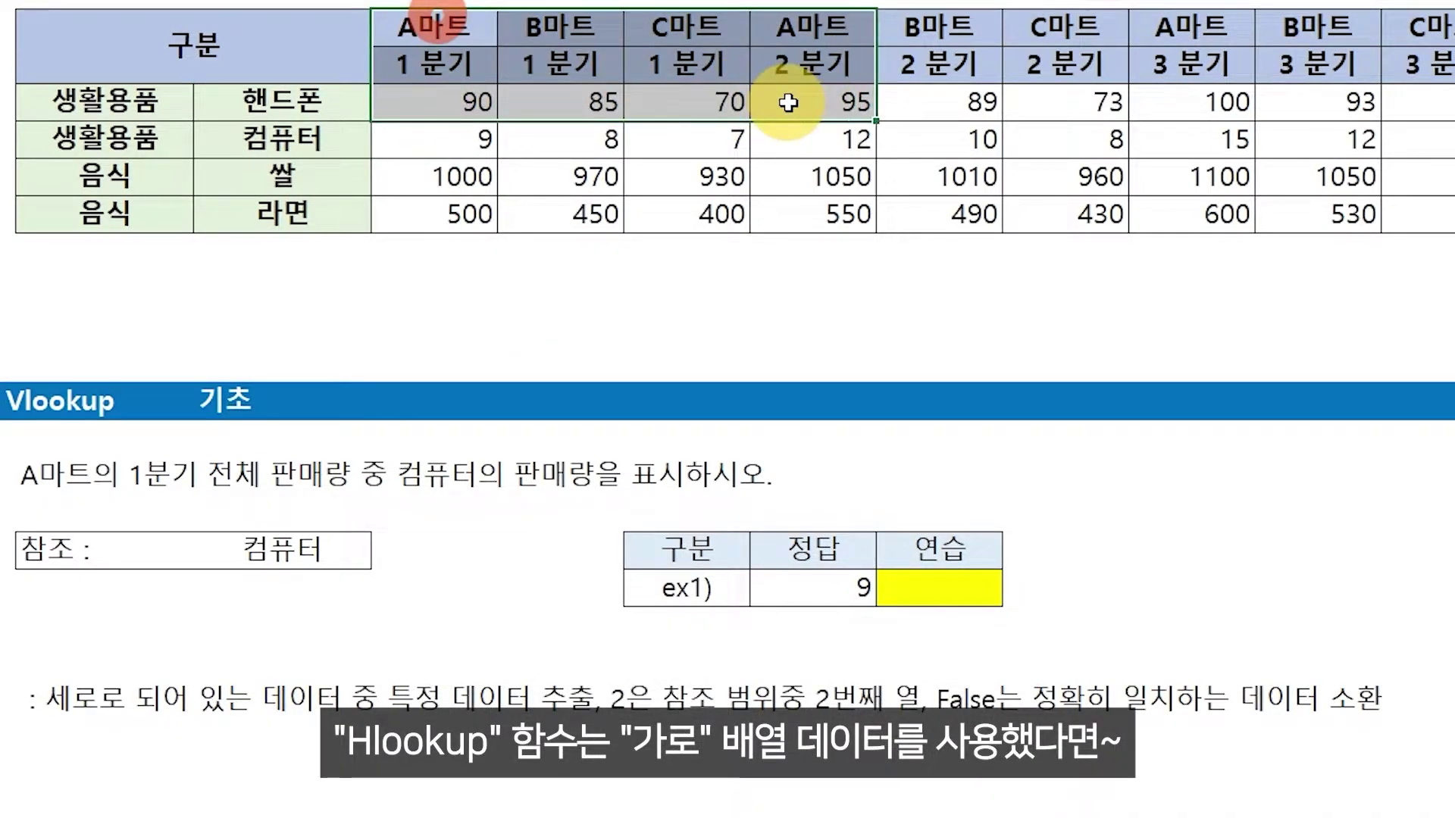
left_click(463, 288)
left_click_drag(313, 92, 439, 227)
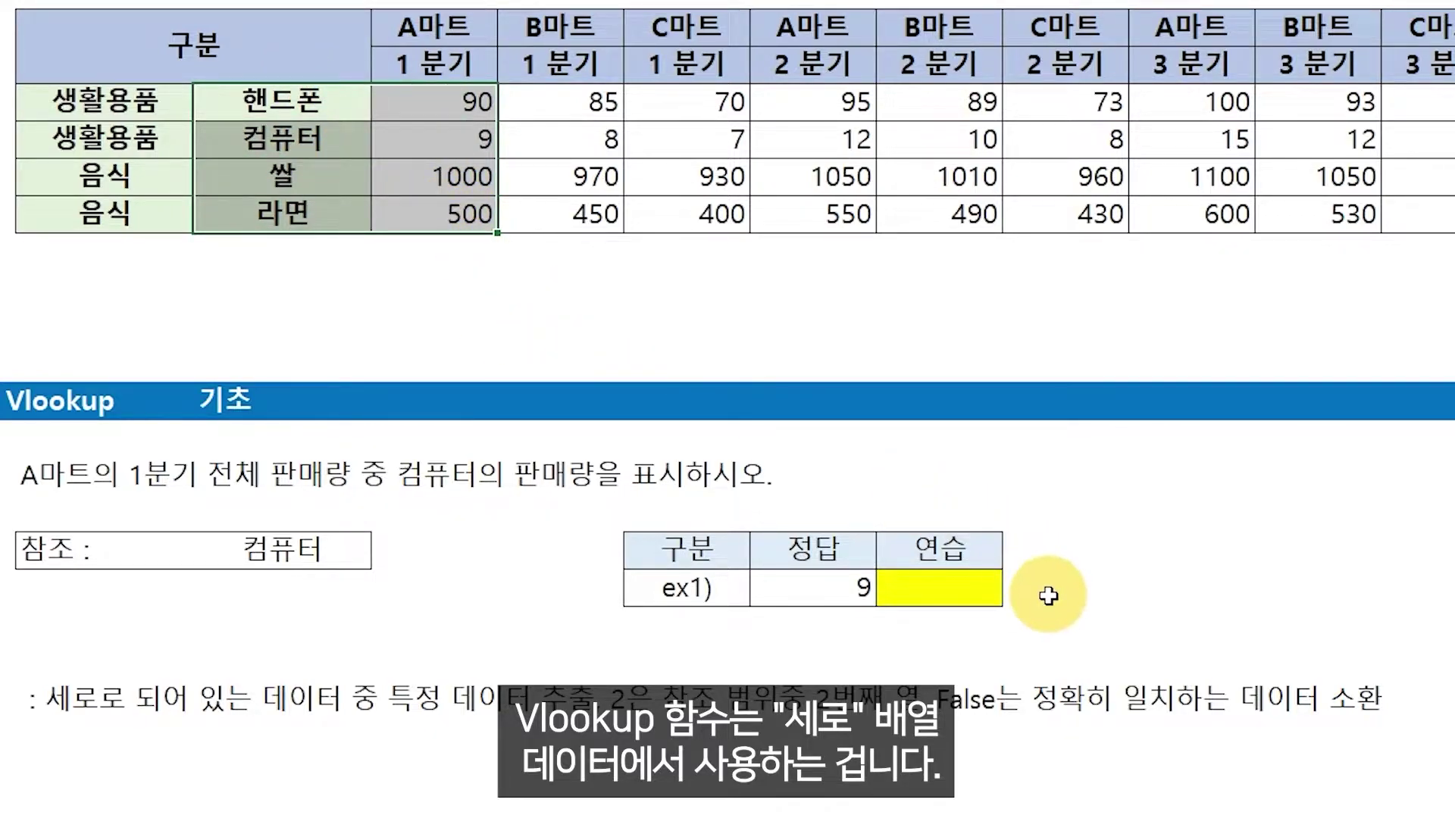
- Start a VLOOKUP formula in practice cell I41 with D40 as the lookup value and D13:E16 as the table range
left_click(938, 589)
type("=")
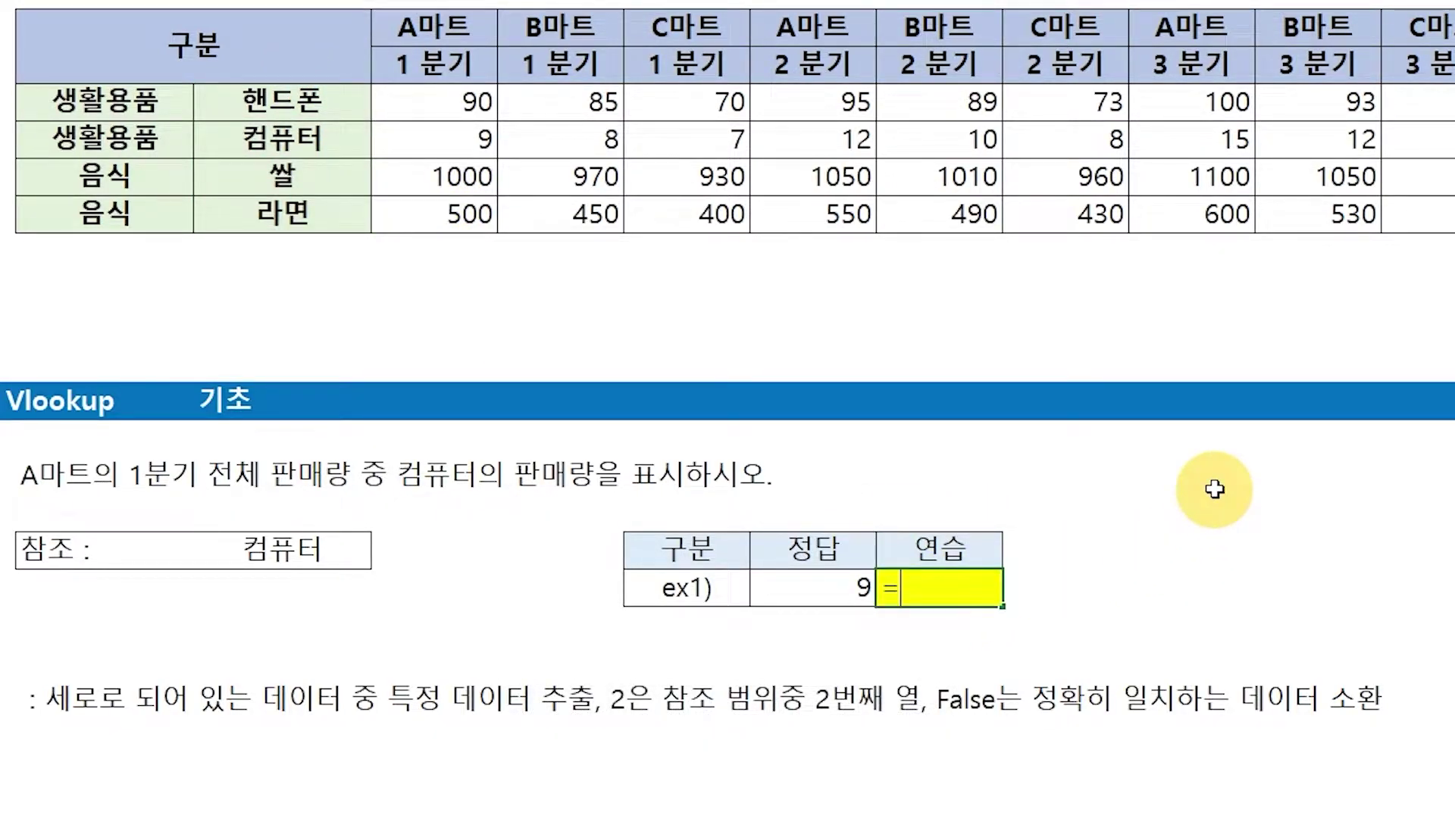
type("vlookup(")
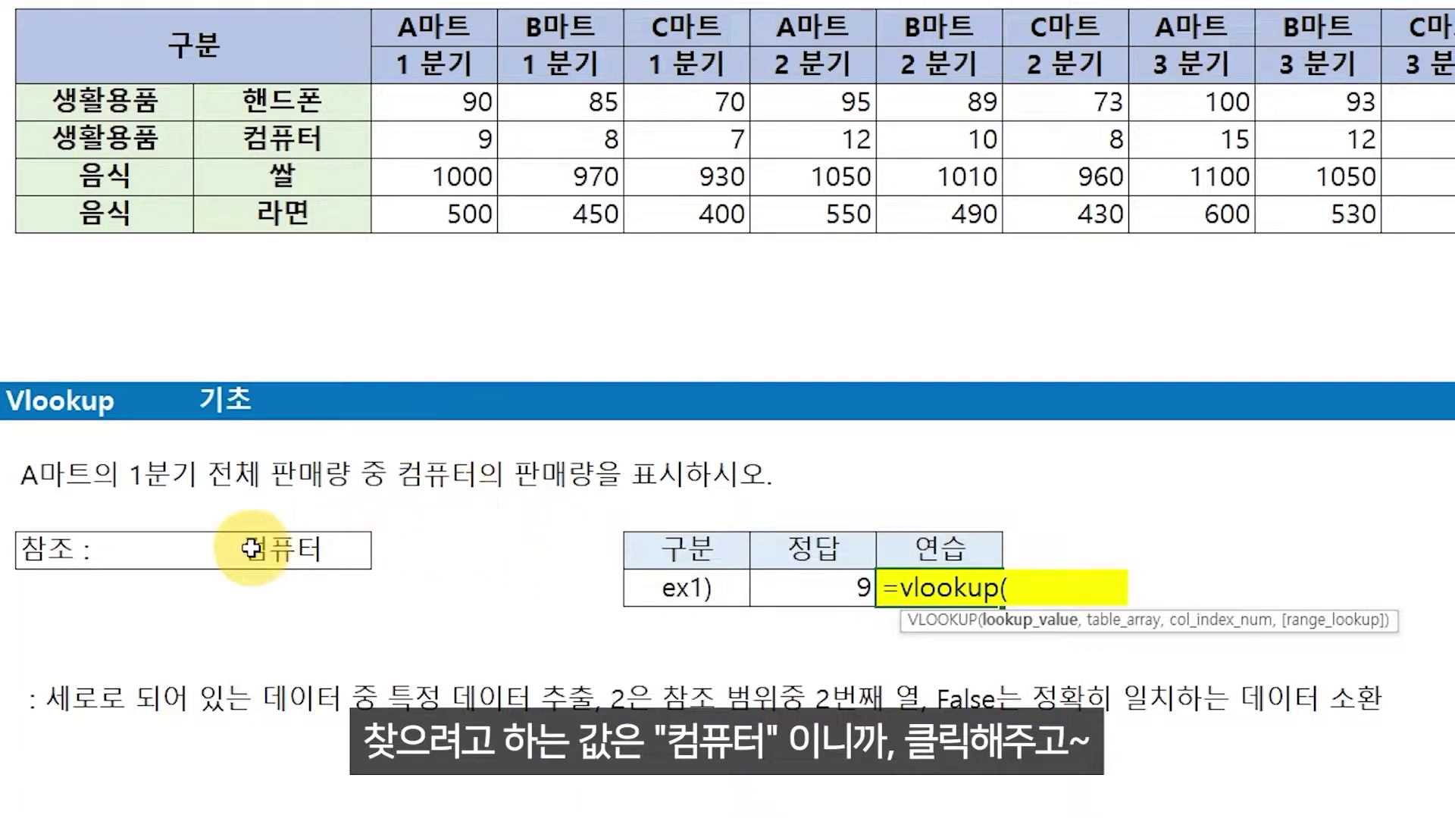
left_click(285, 551)
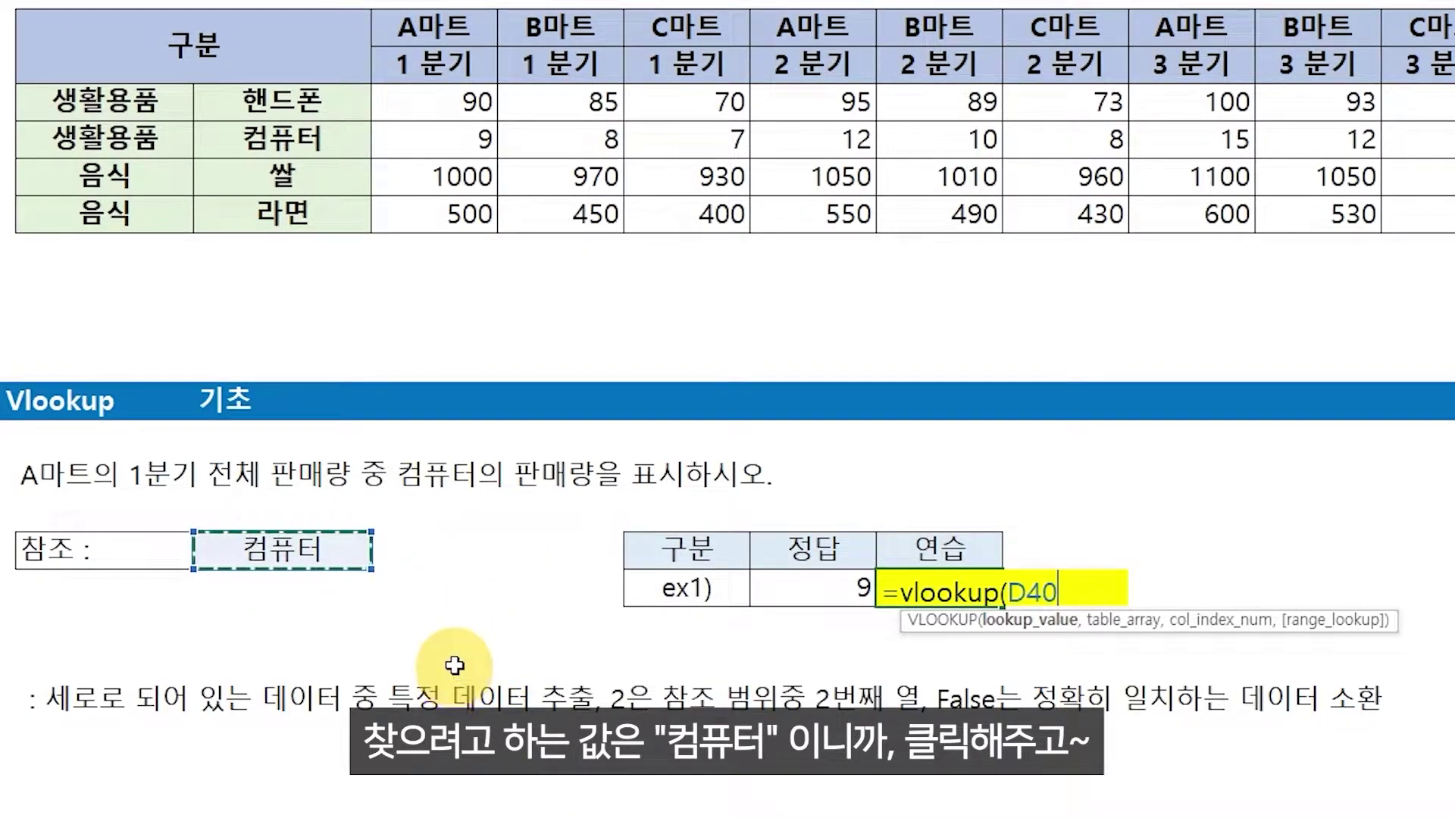
type(",")
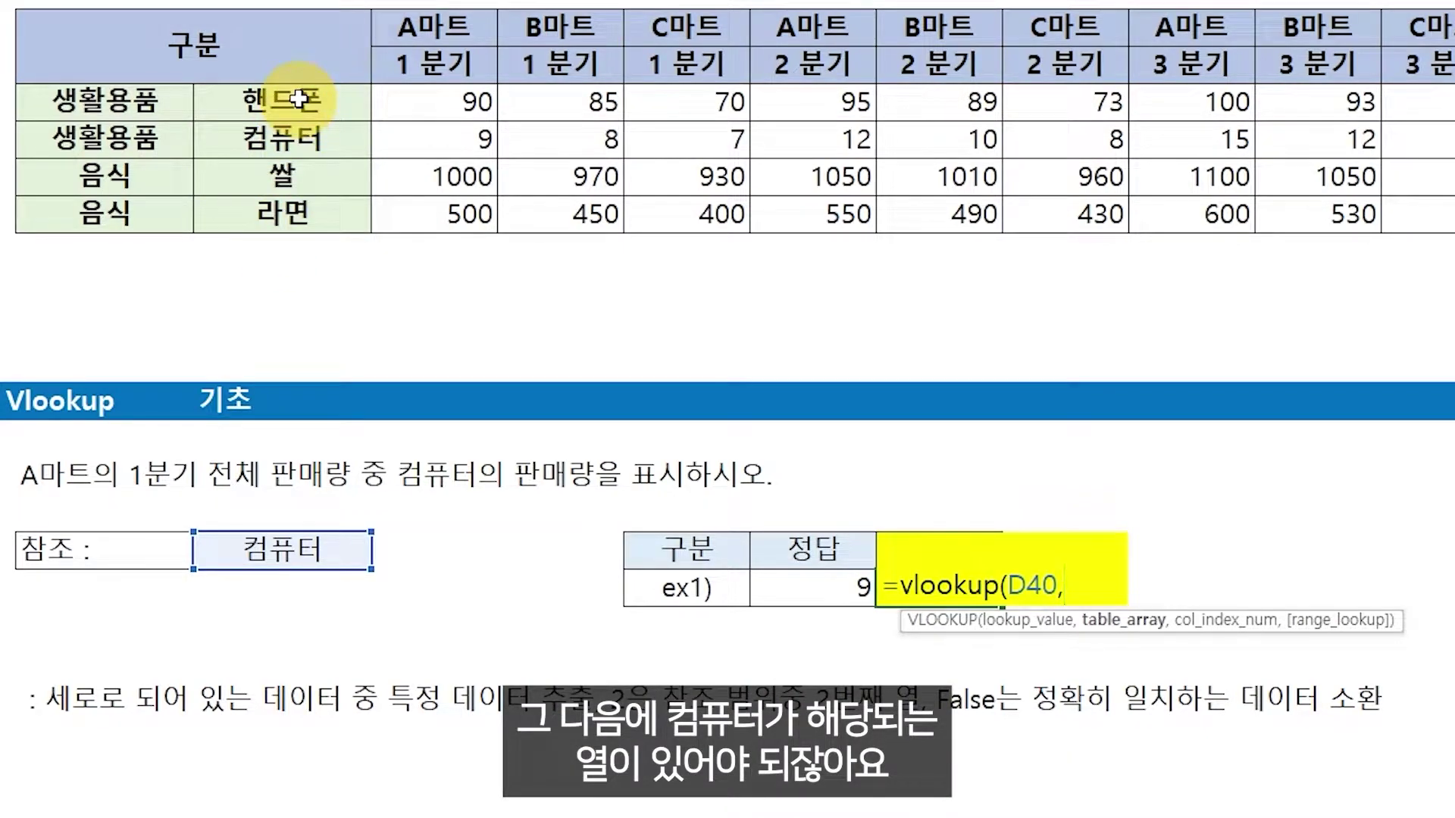
left_click_drag(323, 99, 340, 213)
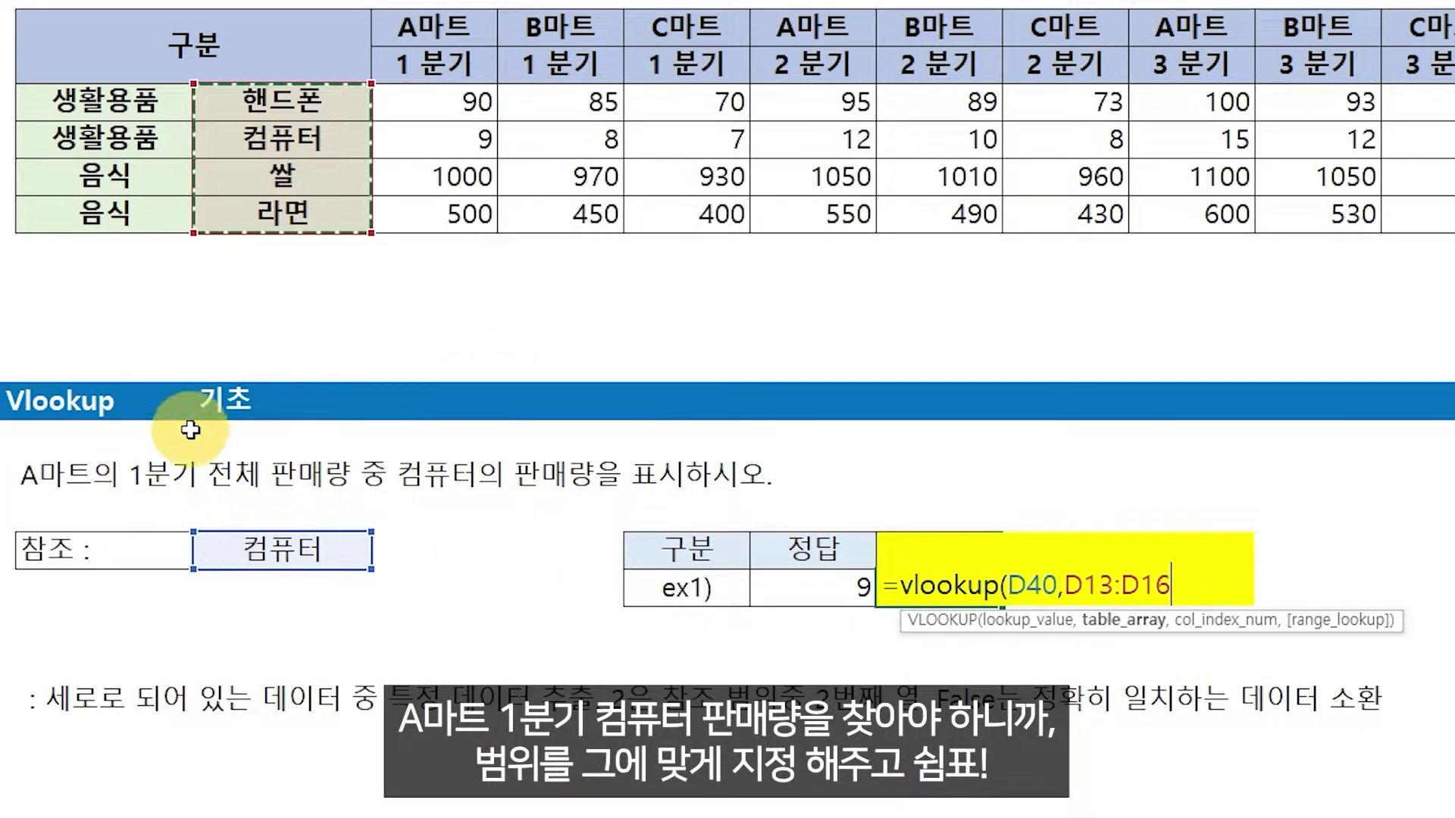
left_click_drag(312, 102, 416, 220)
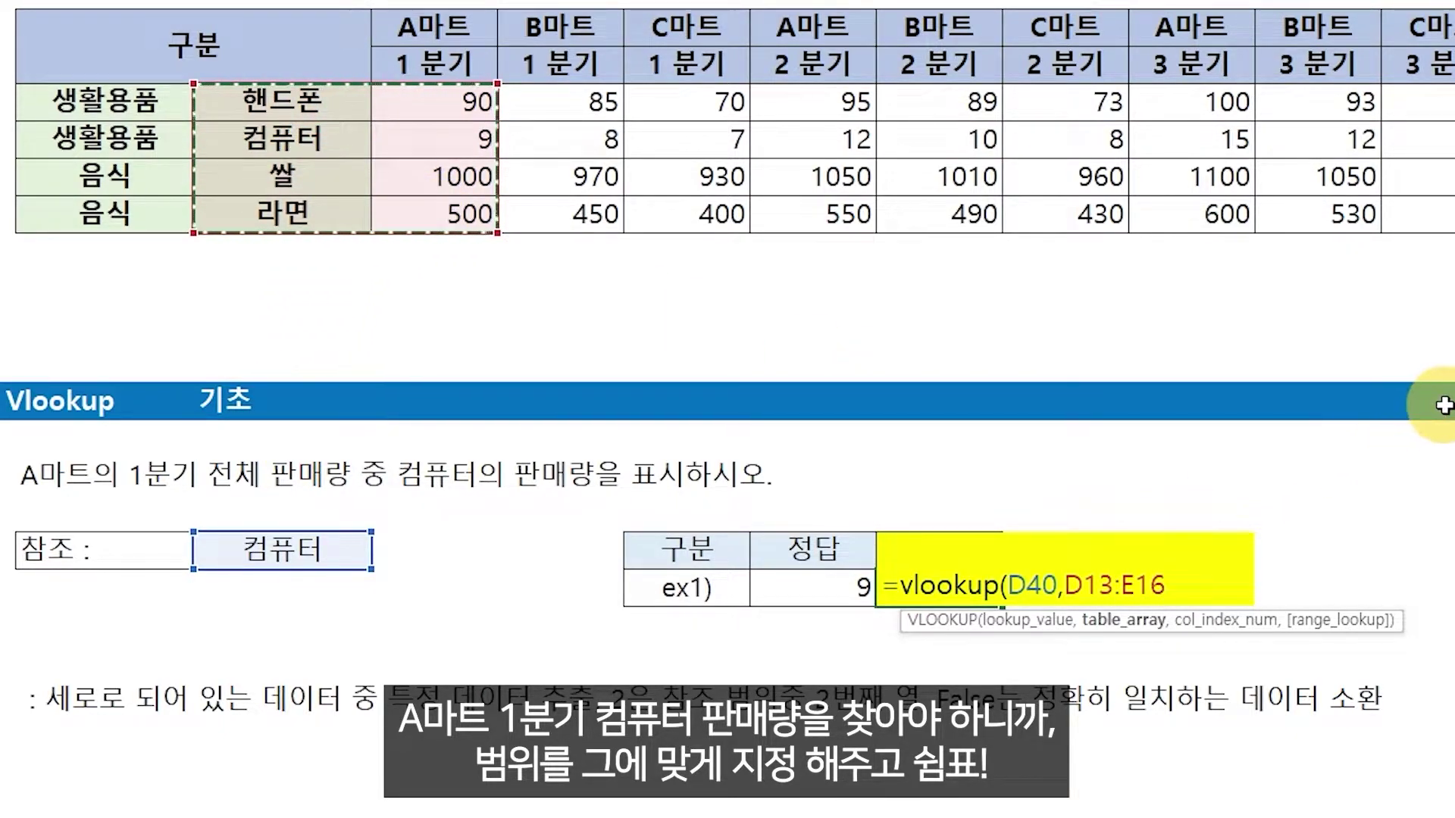
- Complete the VLOOKUP formula with column index 2 and FALSE for an exact match, and enter it
type(",2")
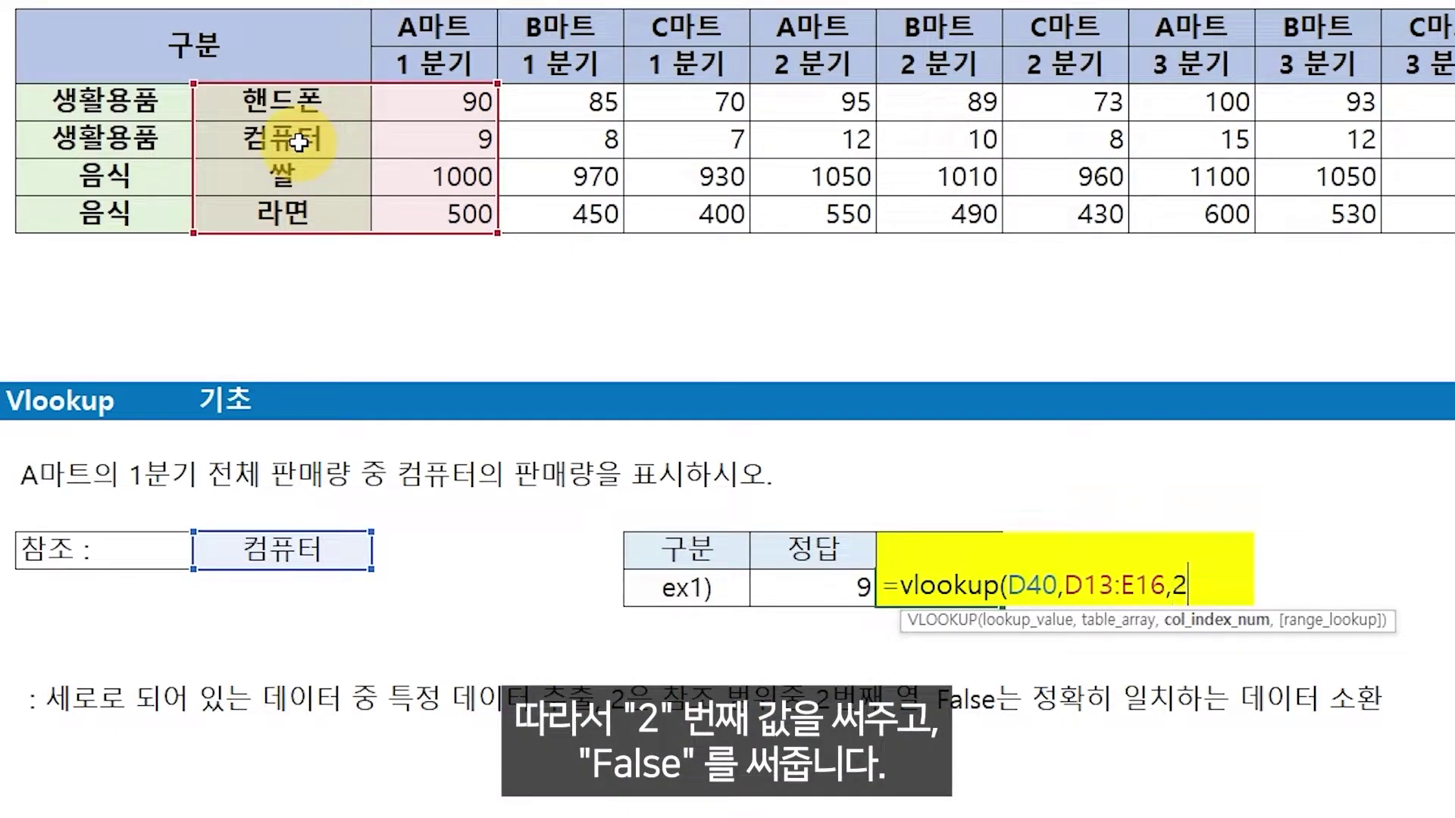
type(",")
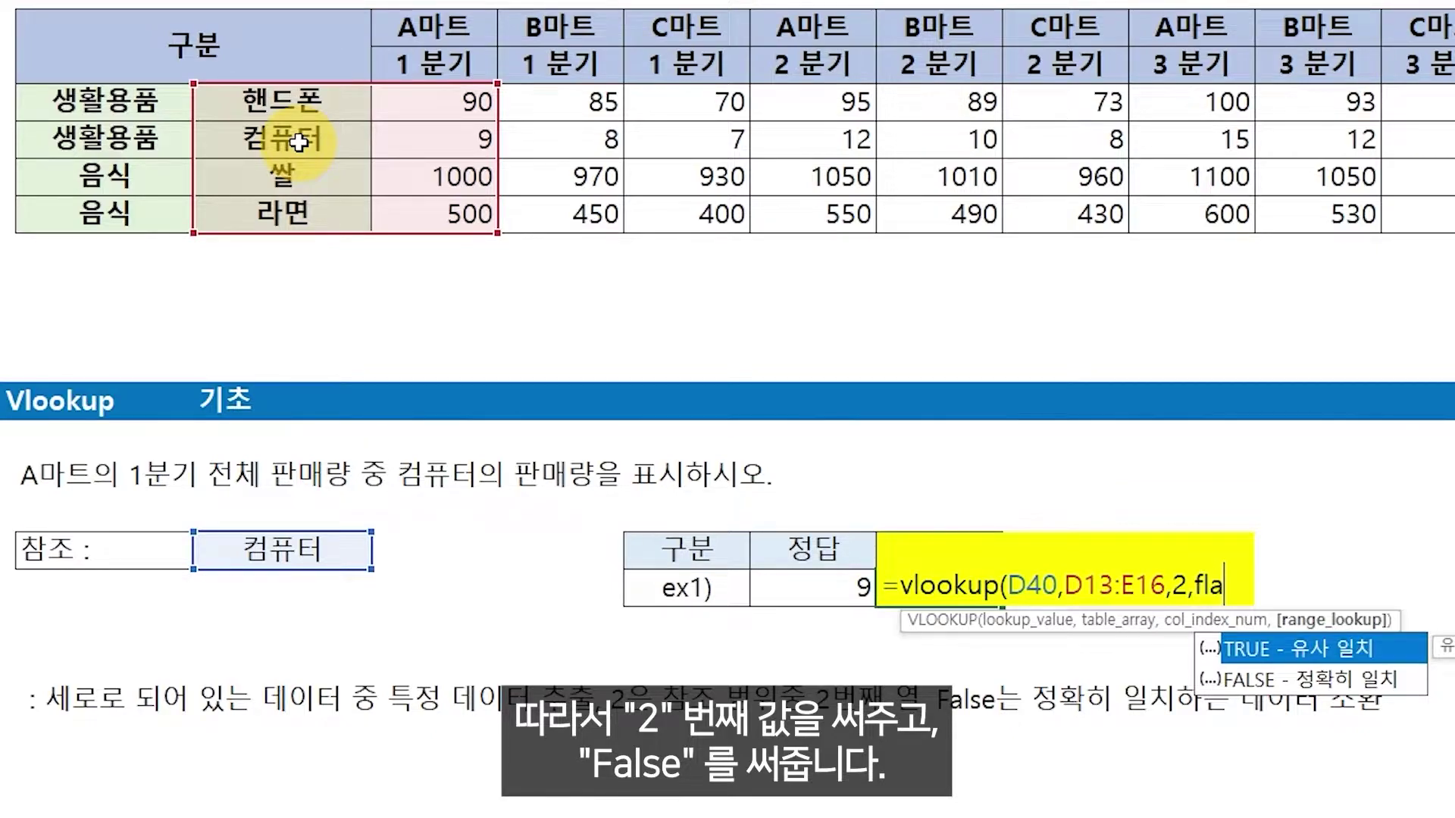
type("false)")
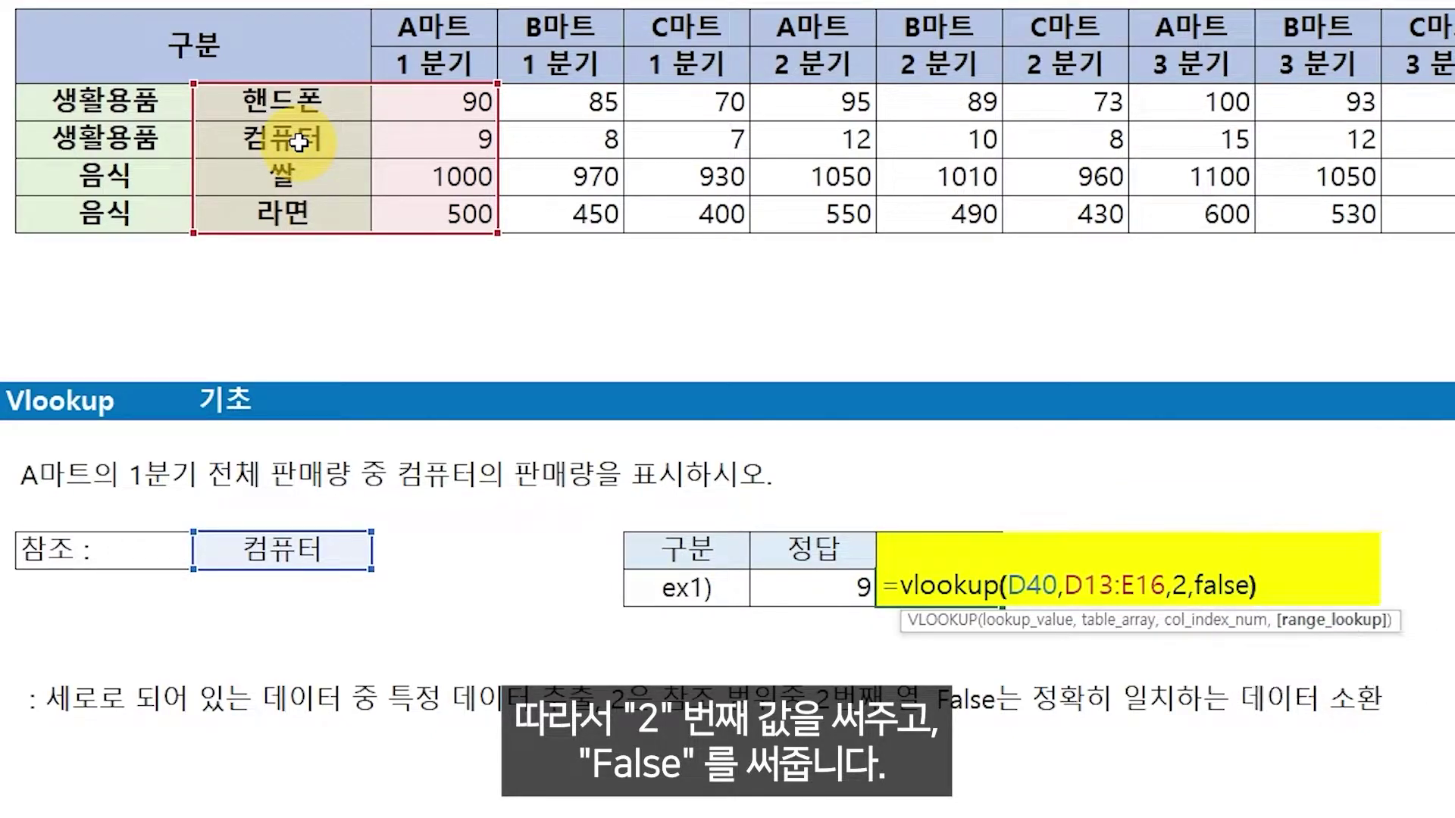
key("Return")
- Check the references of the VLOOKUP formula in I41 against the product names and first-quarter A마트 figures, without changing it
key("Up")
key("F2")
key("Escape")
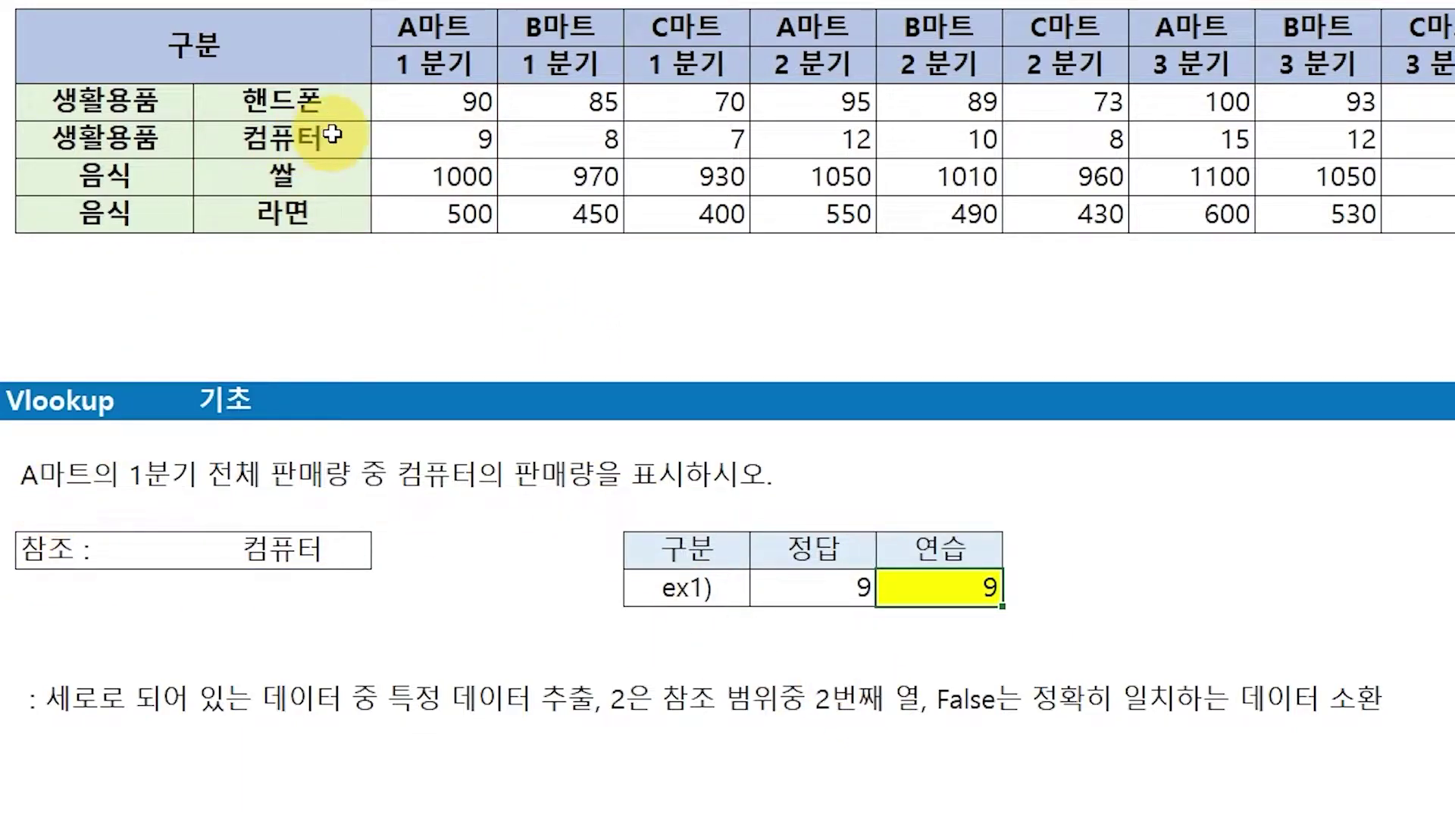
left_click(405, 61)
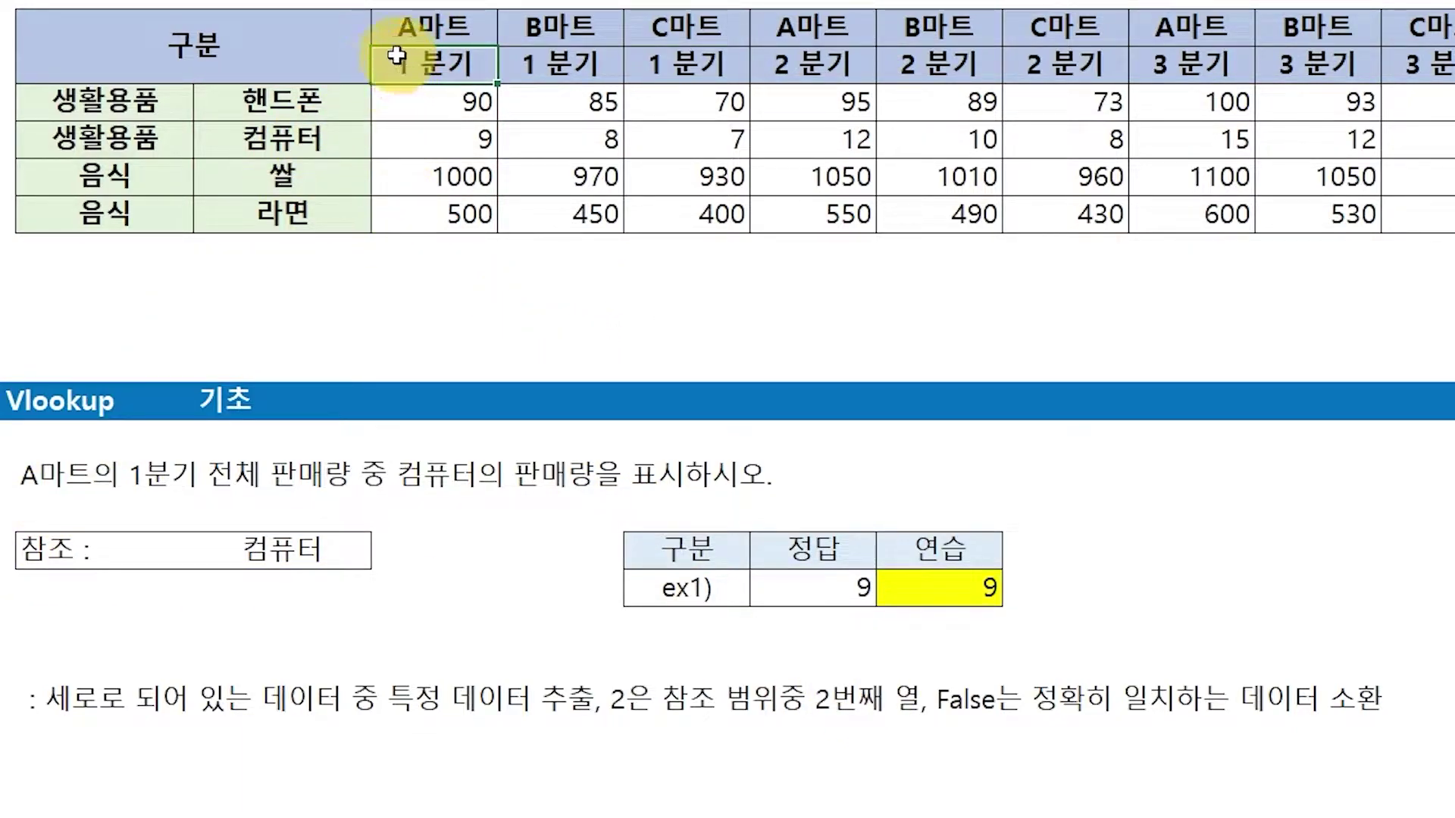
left_click(336, 98)
left_click(337, 140)
left_click(335, 206)
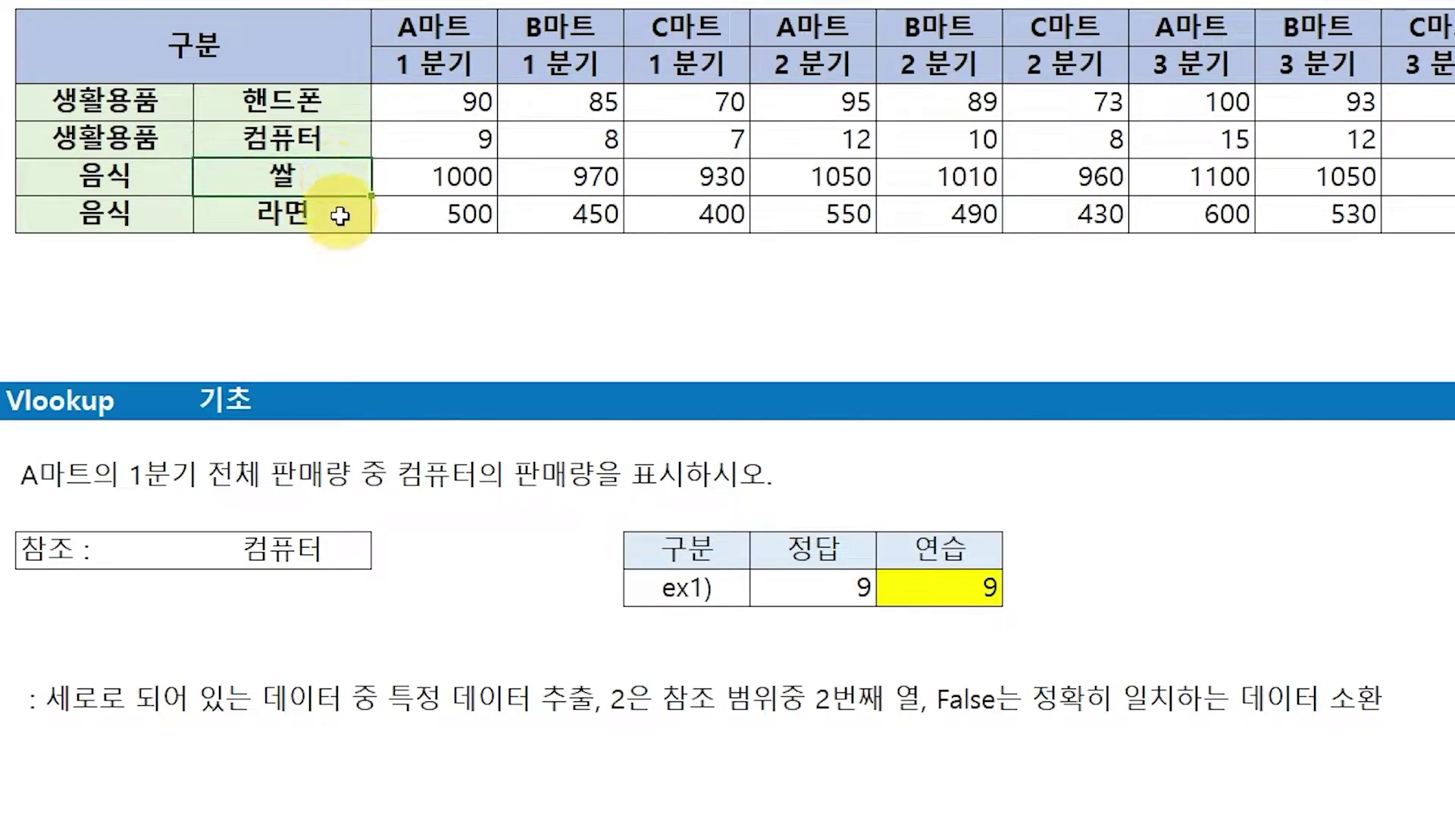
left_click(449, 141)
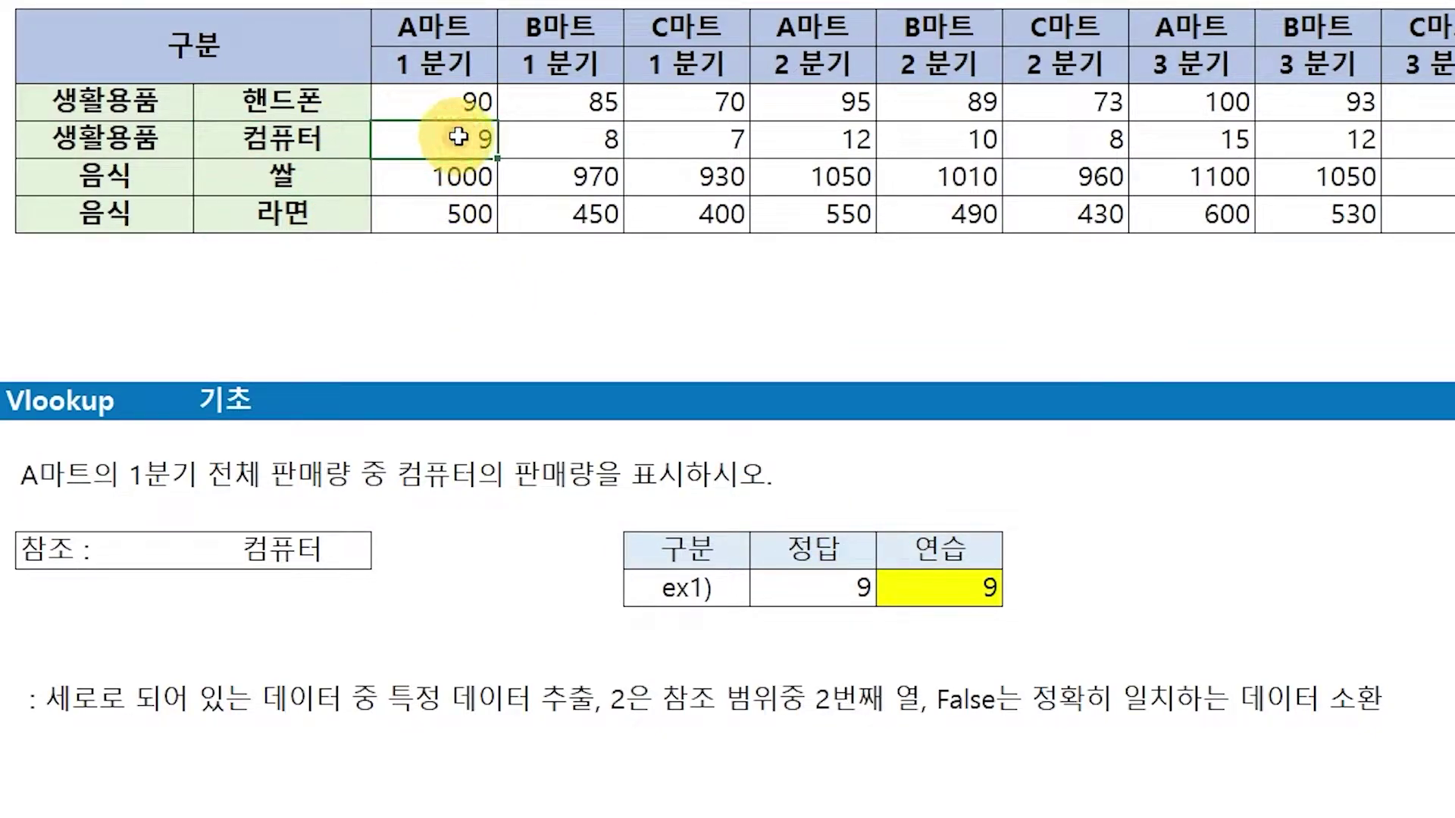
left_click(894, 591)
key("F2")
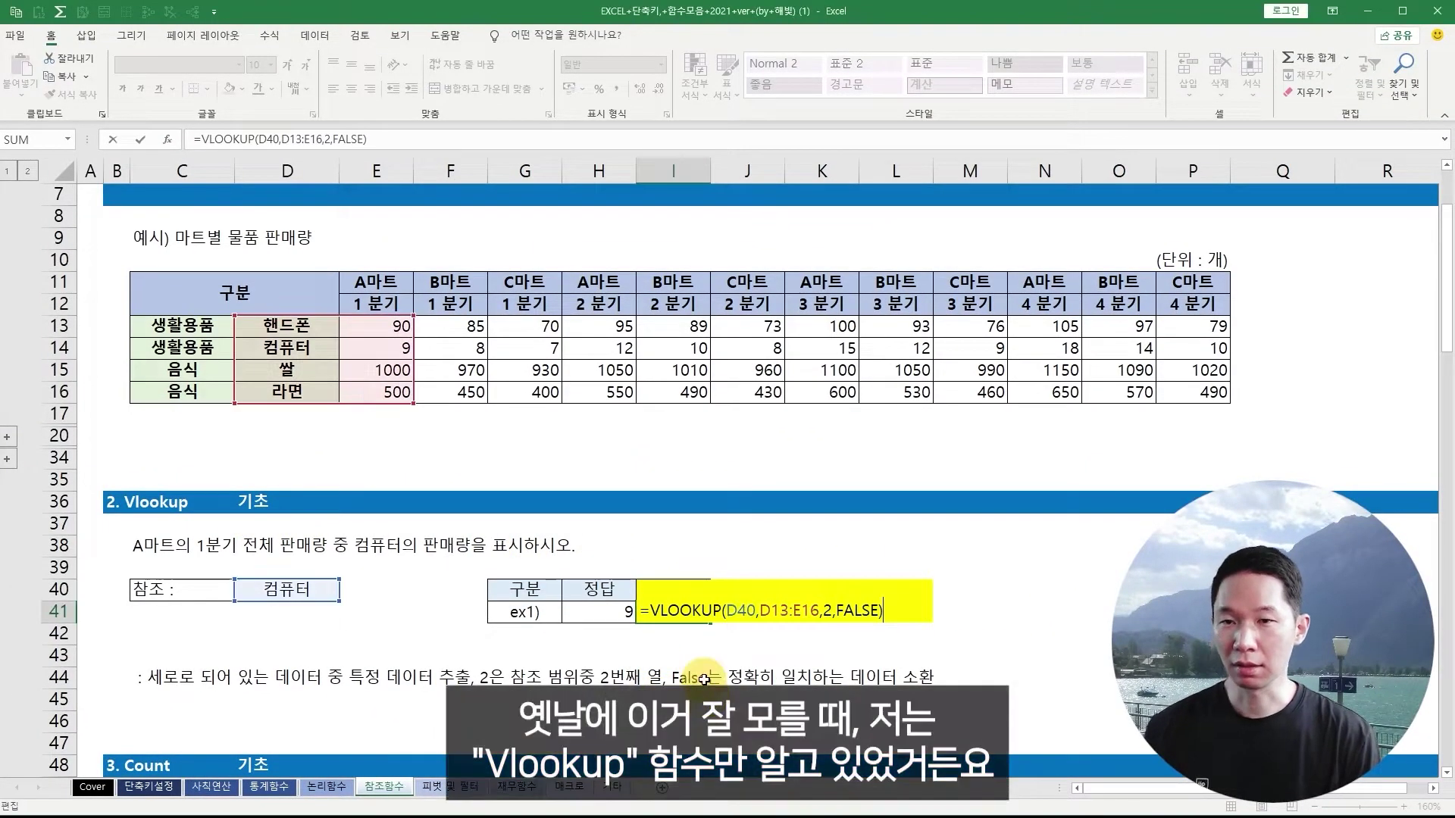
key("Escape")
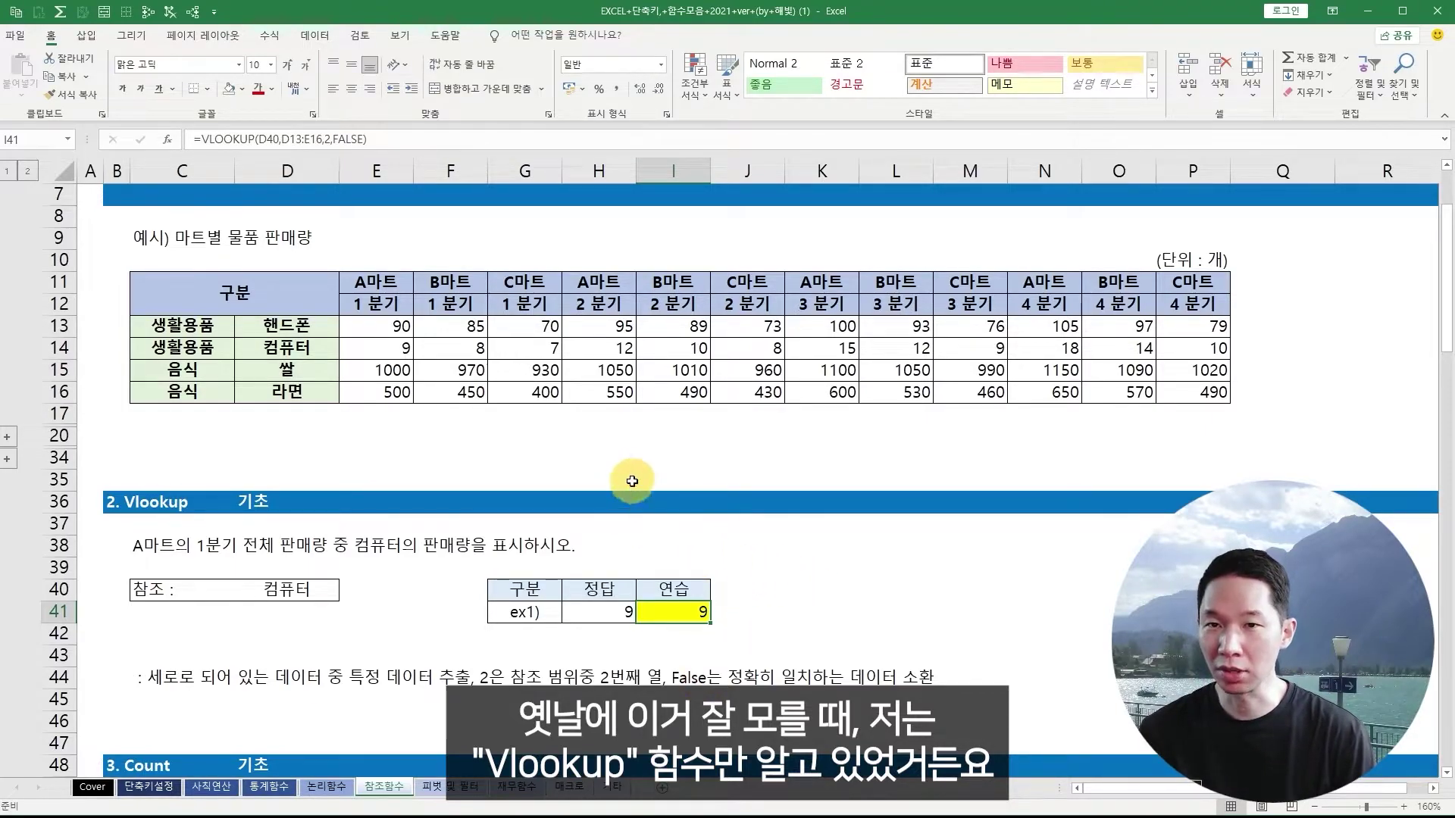
left_click_drag(368, 279, 1203, 390)
key("ctrl+c")
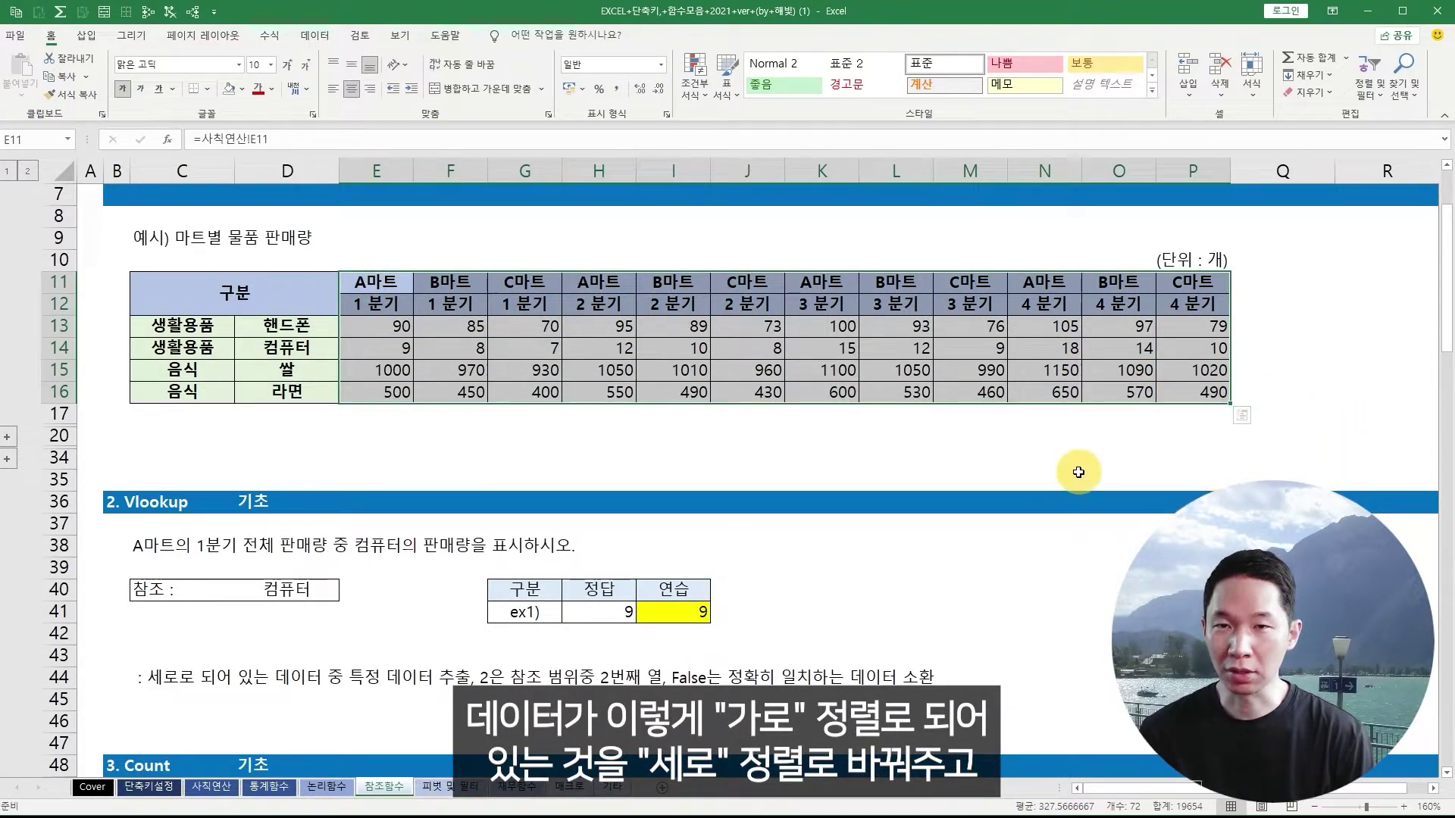
left_click(1012, 485)
key("Escape")
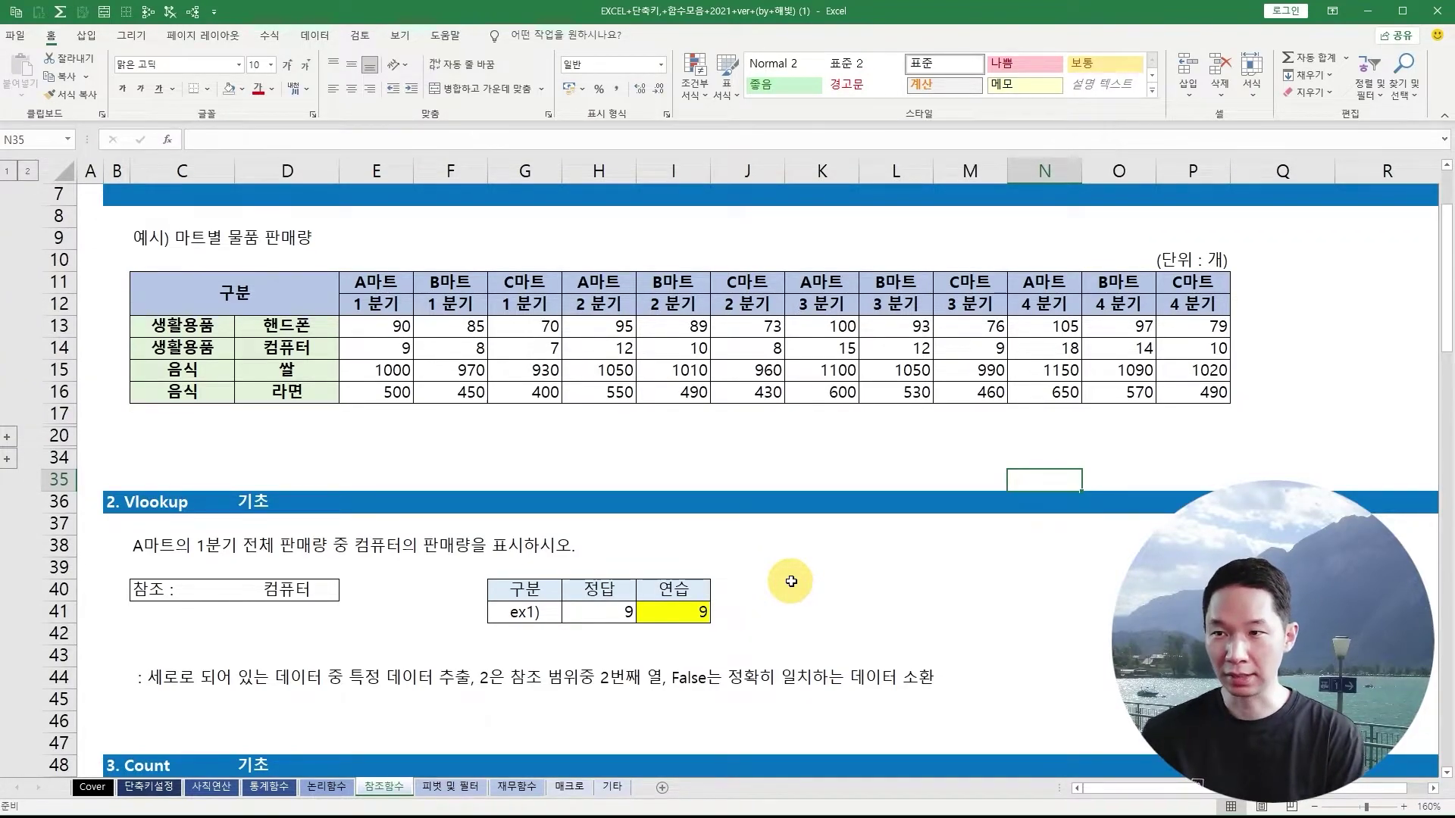
- Collapse the grouped rows 35 to 45 of the Vlookup section to bring the Count exercise closer to the sales table
scroll(790, 581, "down", 3)
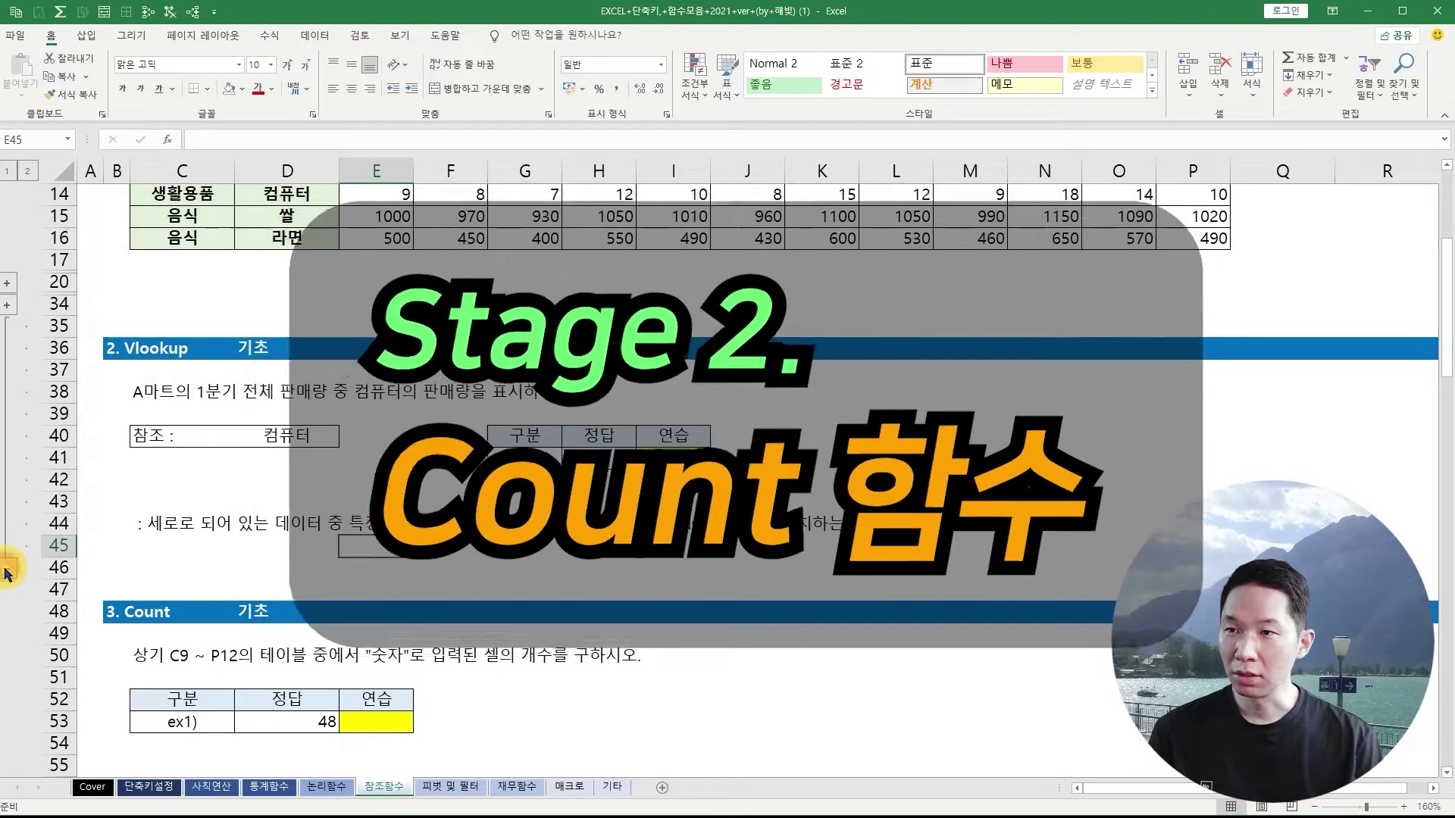
left_click(7, 567)
left_click(322, 547)
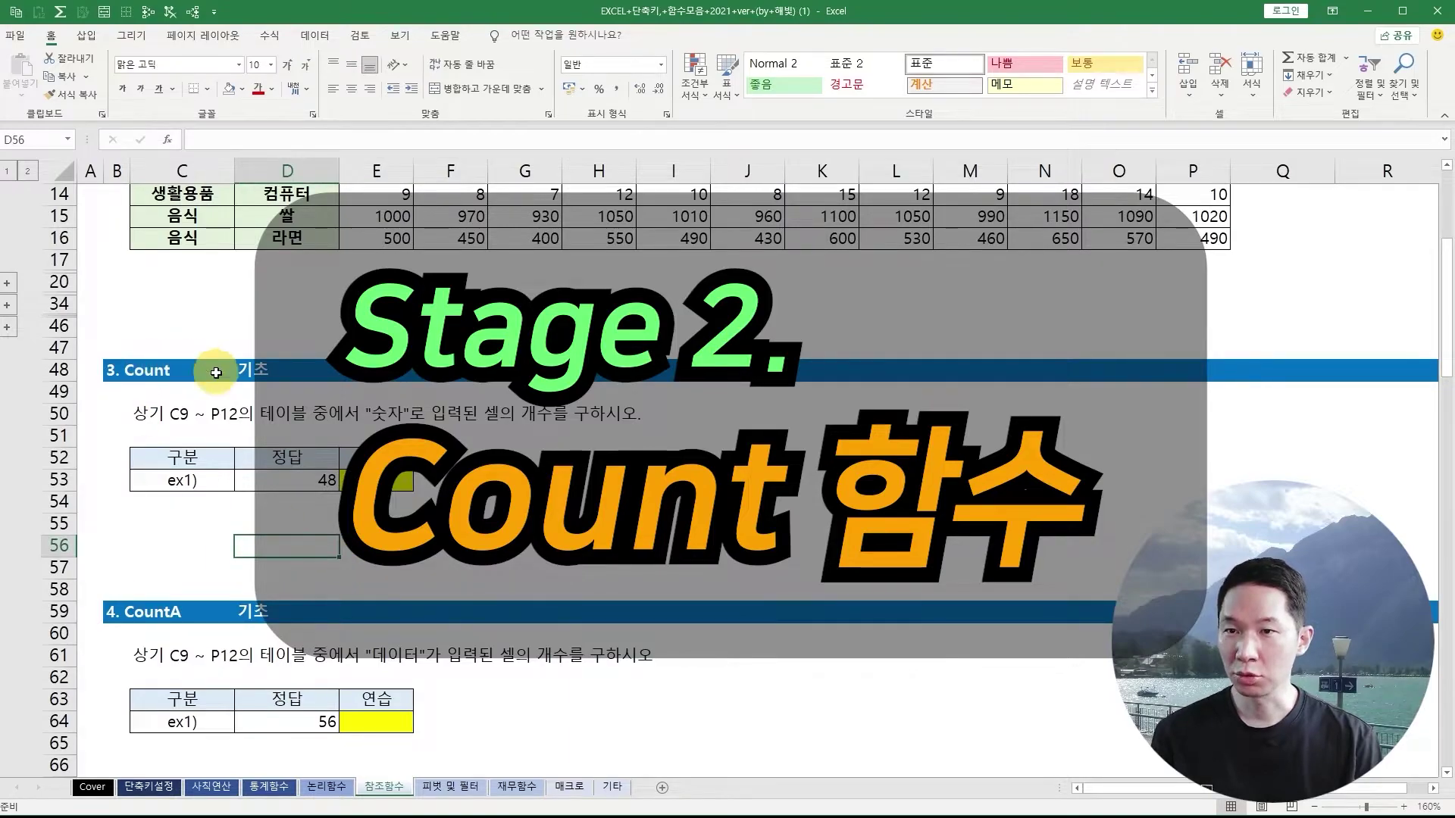
left_click(549, 478)
scroll(549, 478, "up", 2)
scroll(549, 478, "up", 1)
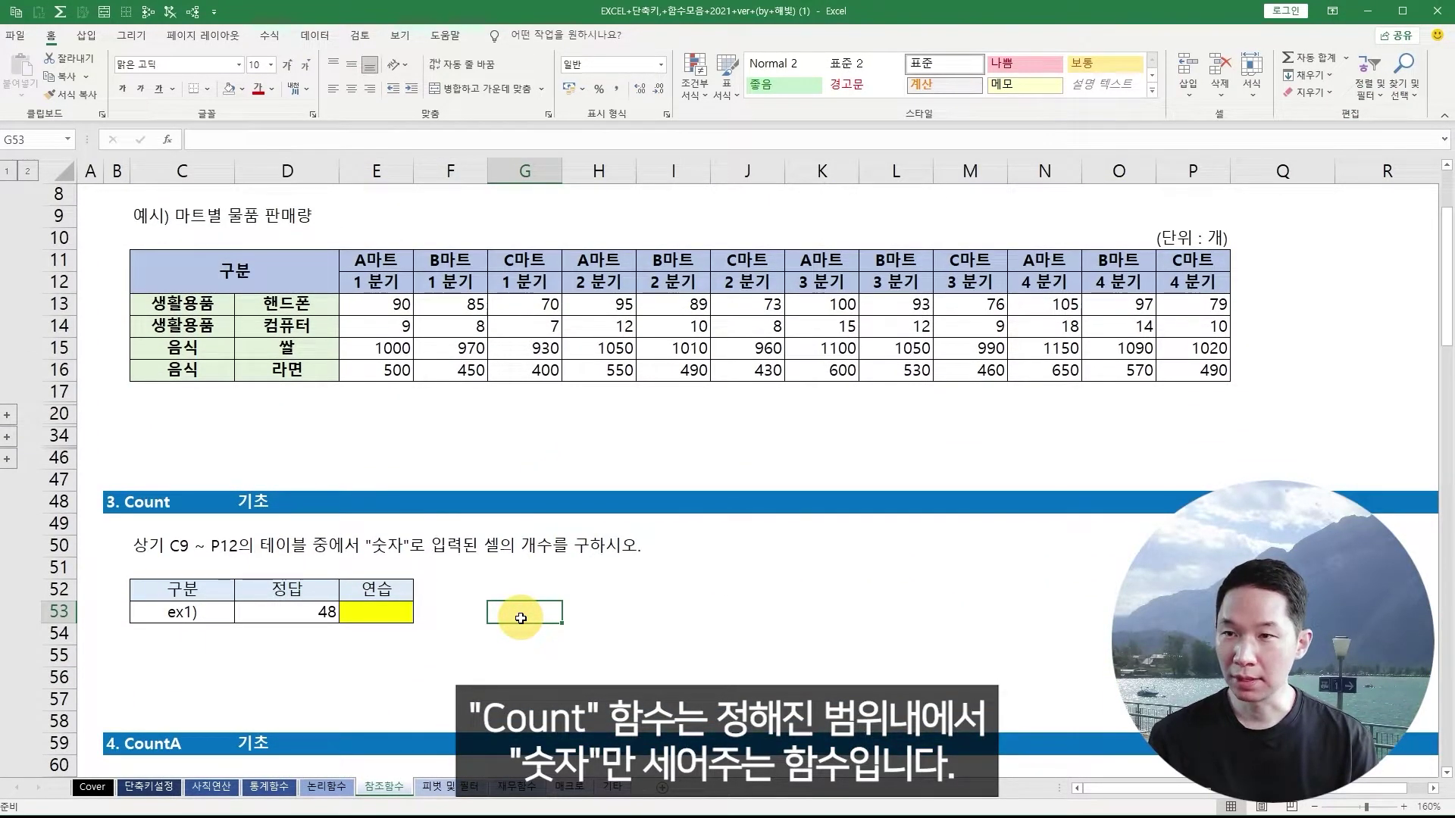
- Enter a COUNT formula over the range C13:P16 in the Count exercise's practice cell E53
key("Left")
key("Left")
left_click_drag(200, 305, 1182, 371)
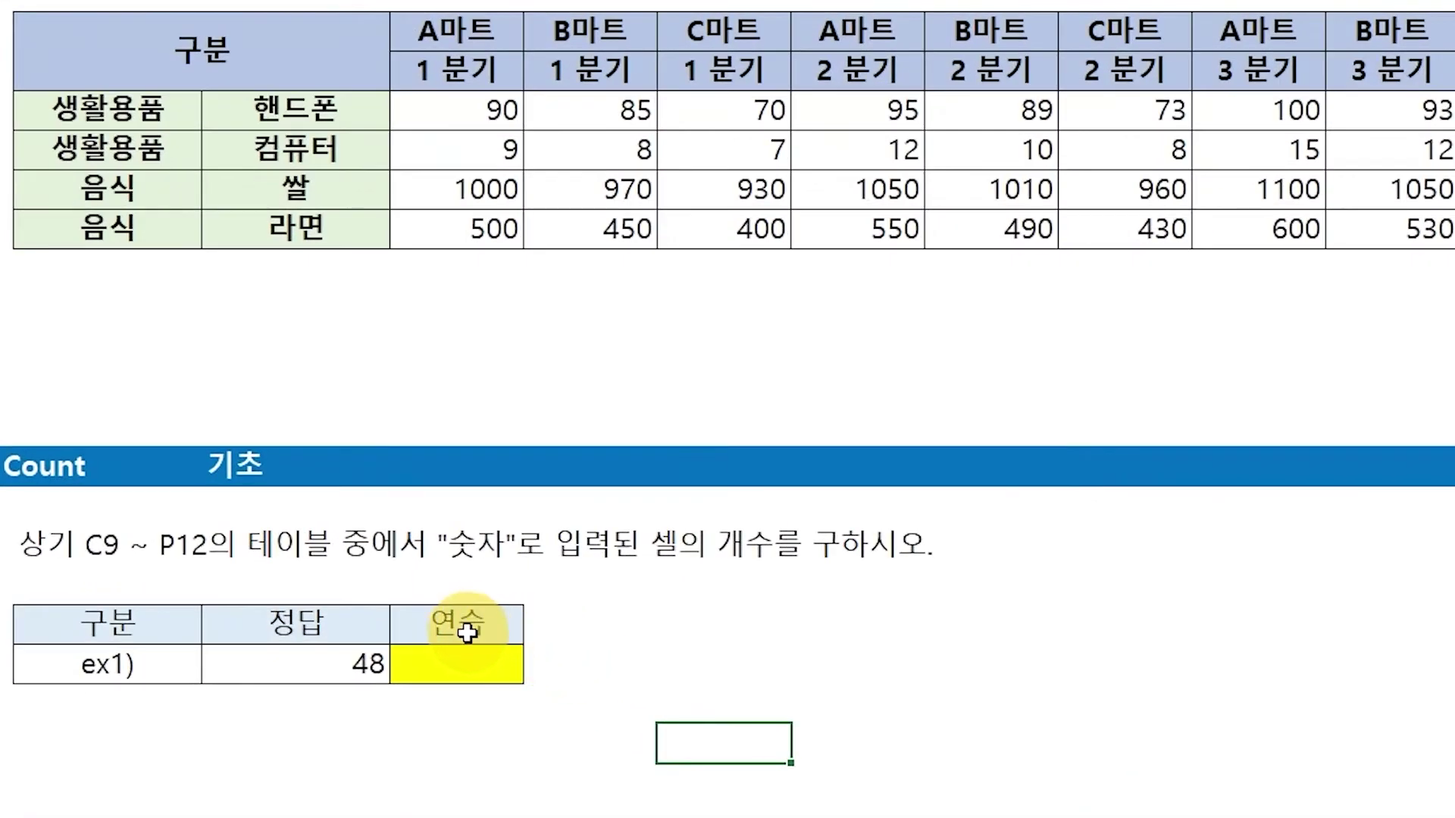
left_click(377, 611)
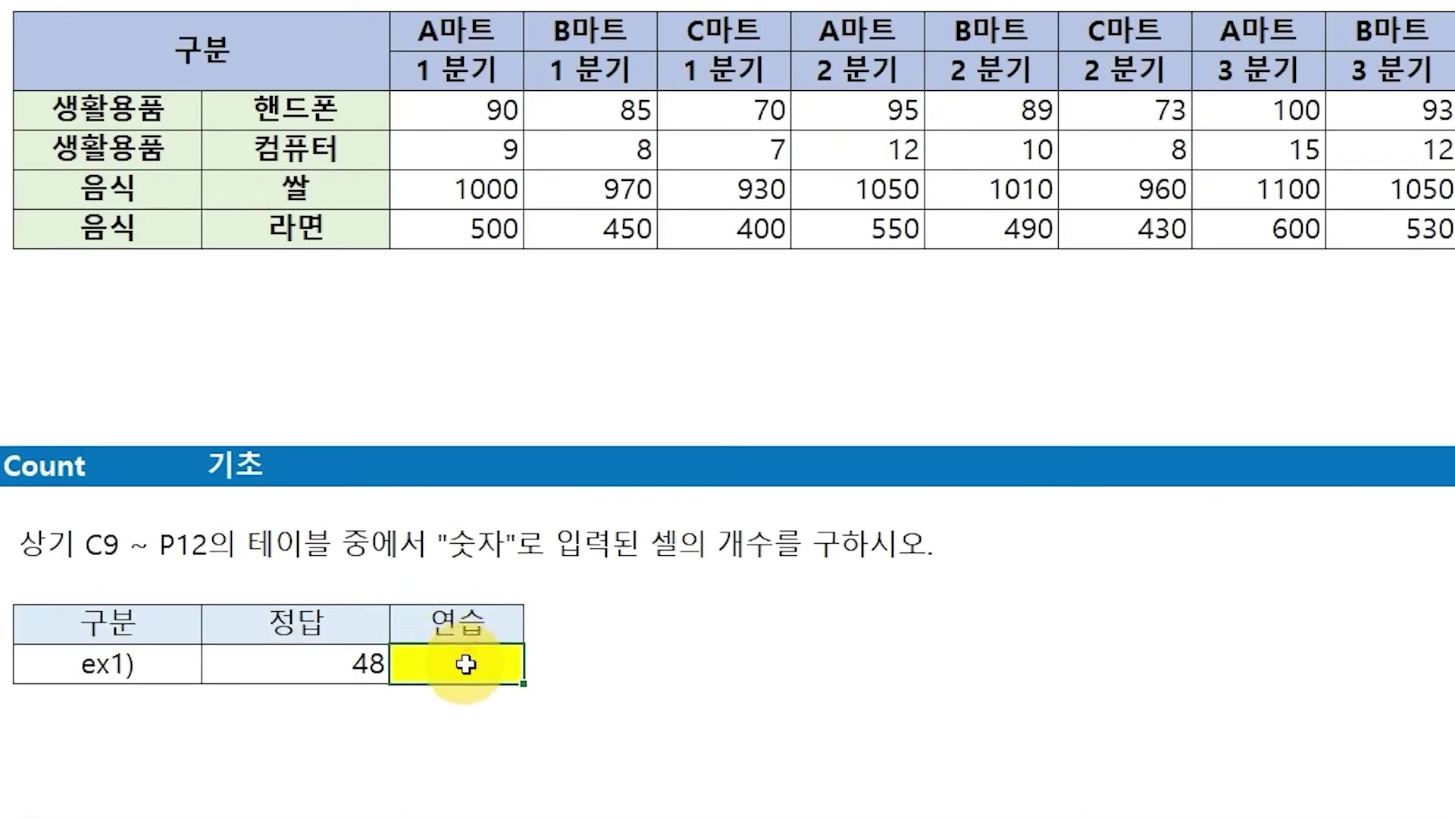
type("=count")
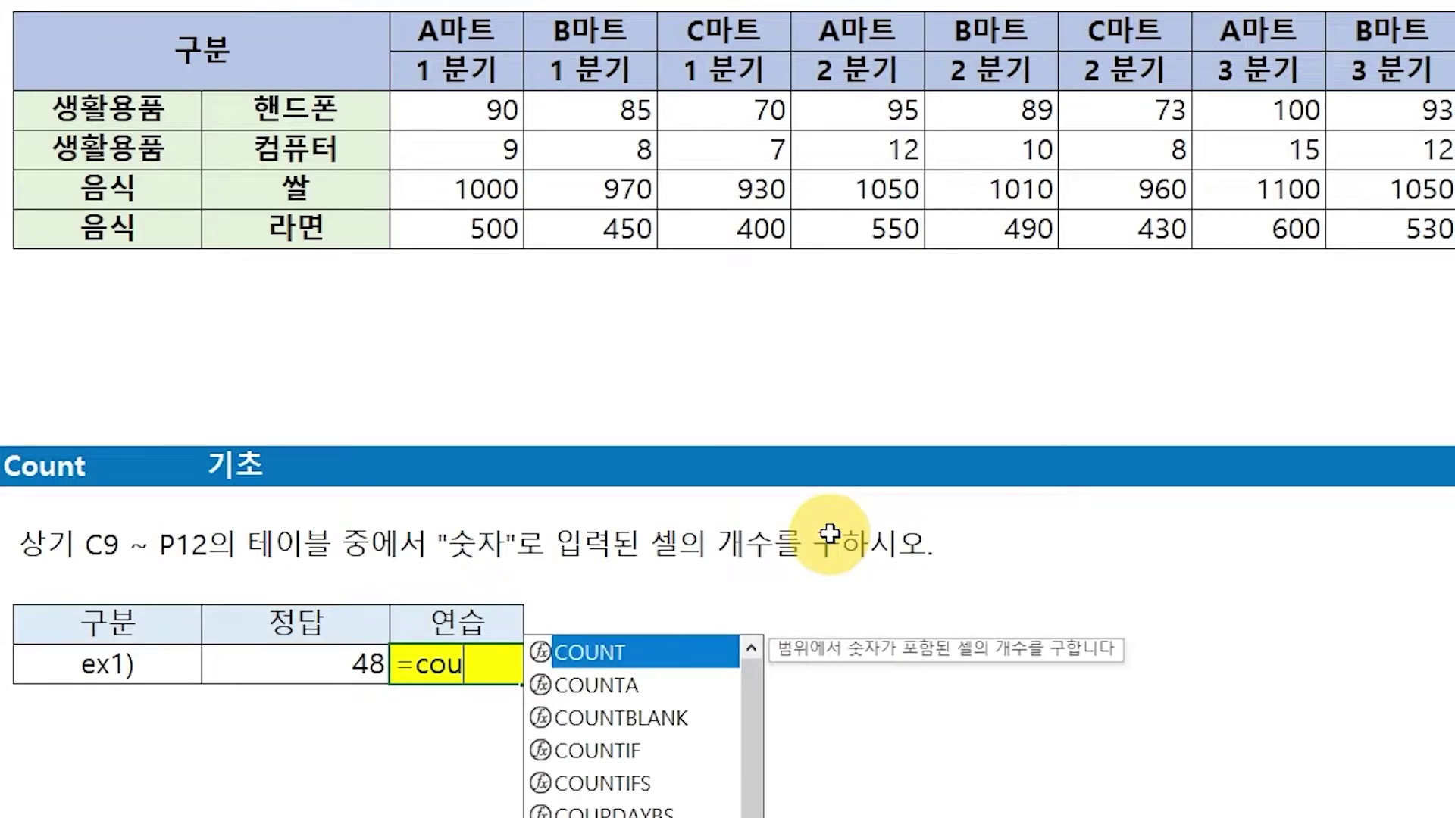
type("(")
left_click(113, 98)
key("ctrl+shift+Right")
key("ctrl+shift+Down")
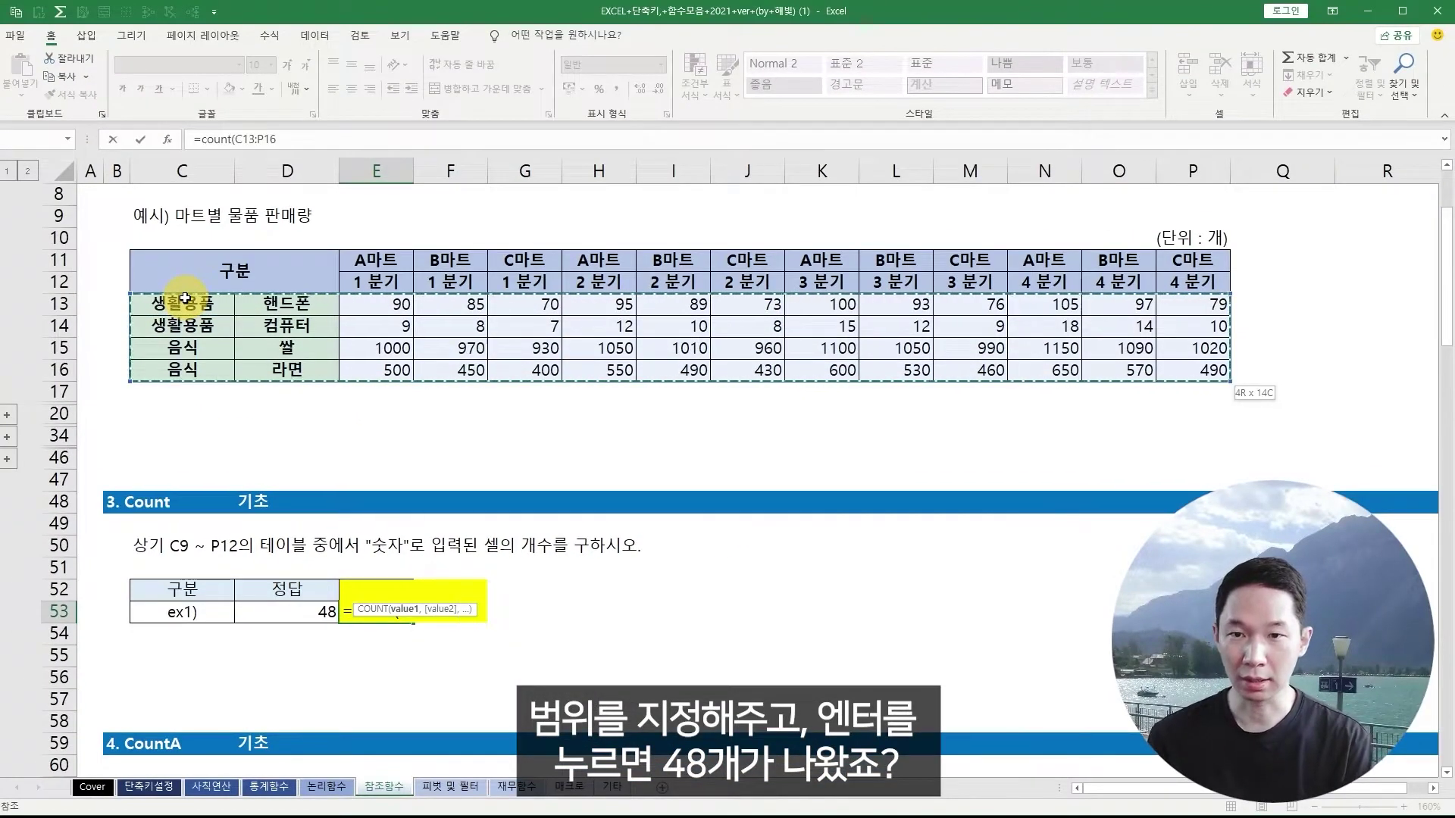
type(")")
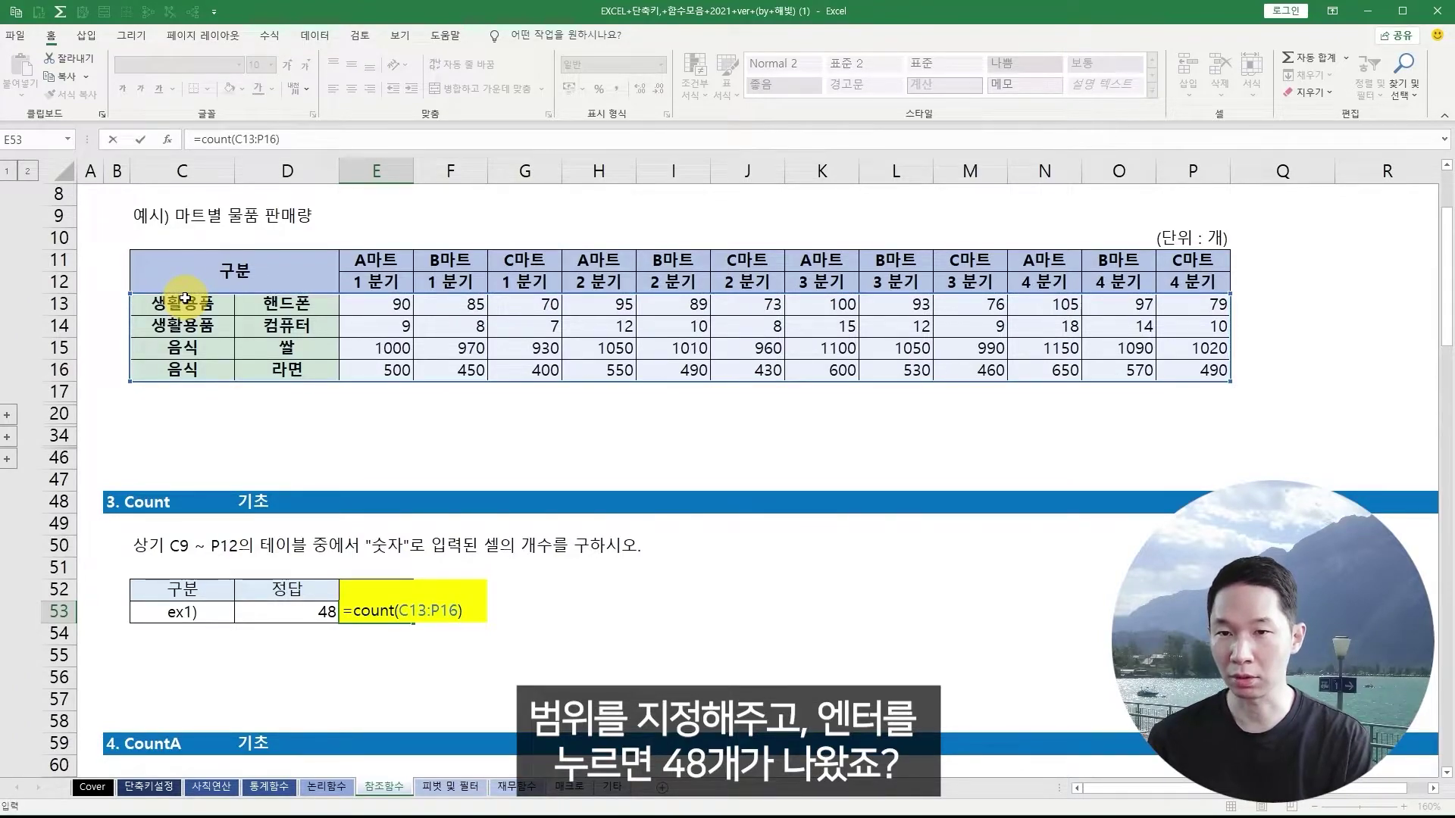
key("Return")
- Review the COUNT formula in E53 against its source range C13:P16
left_click(375, 610)
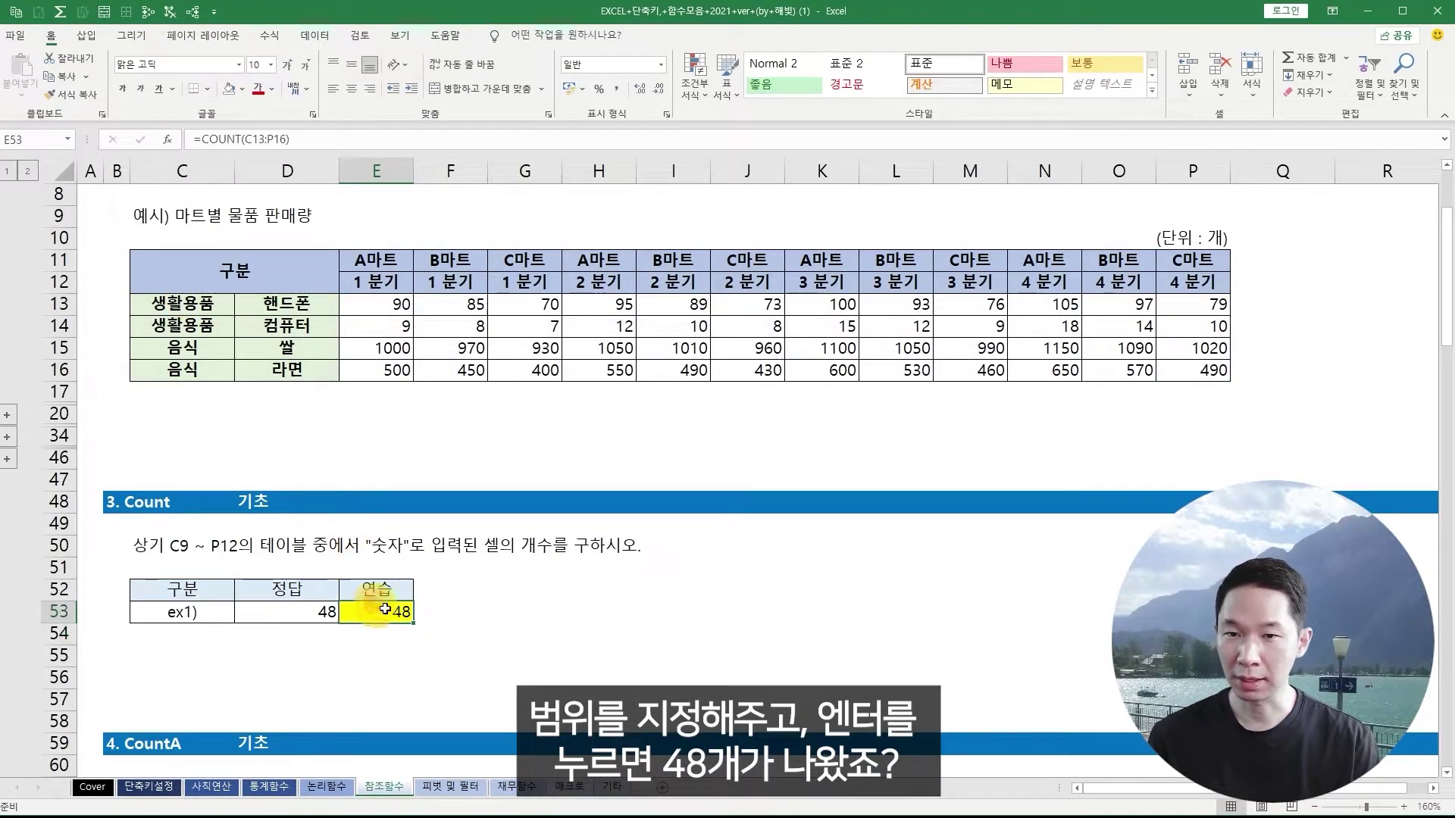
left_click_drag(182, 303, 1205, 371)
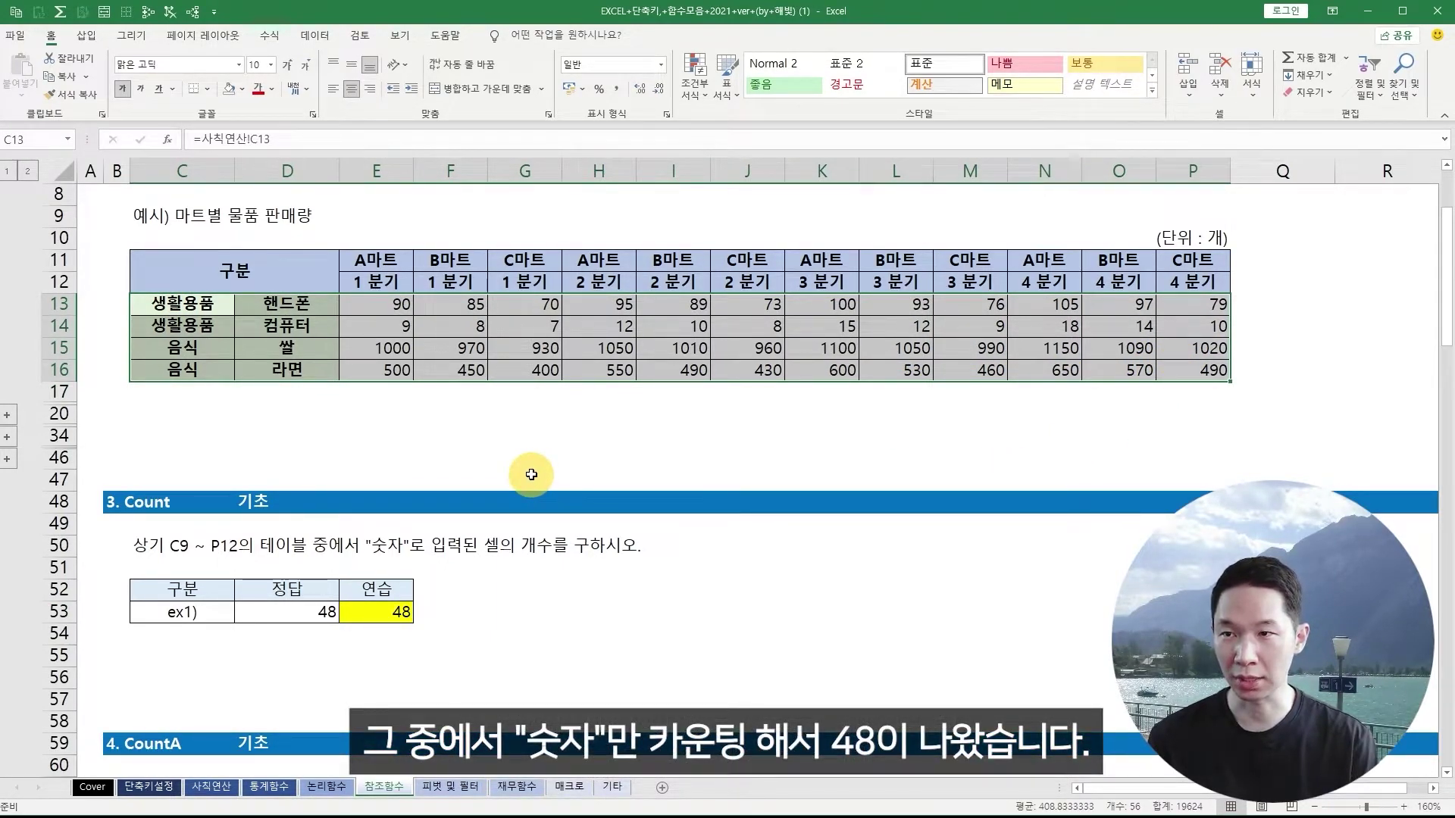
left_click(473, 617)
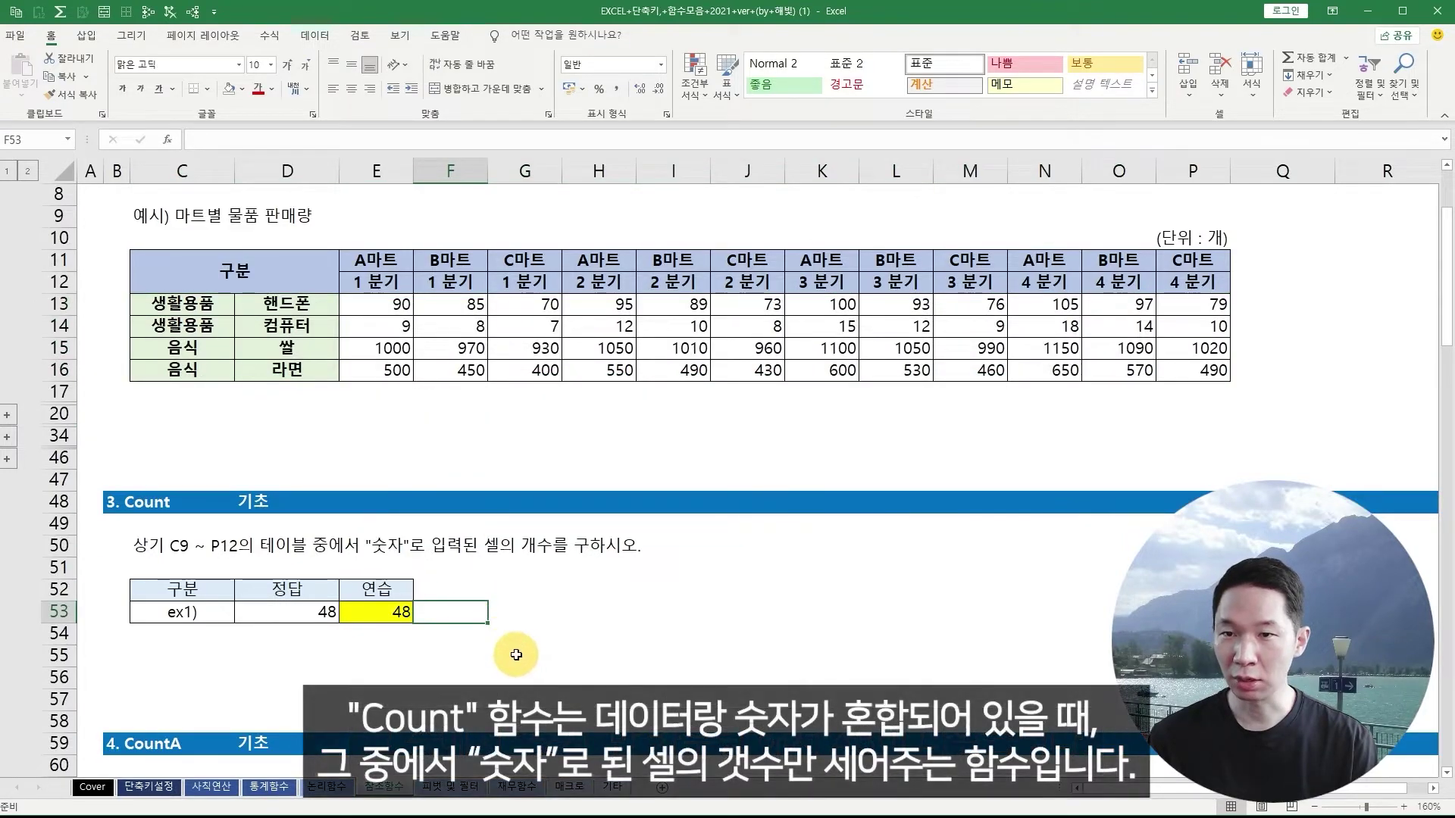
left_click(520, 655)
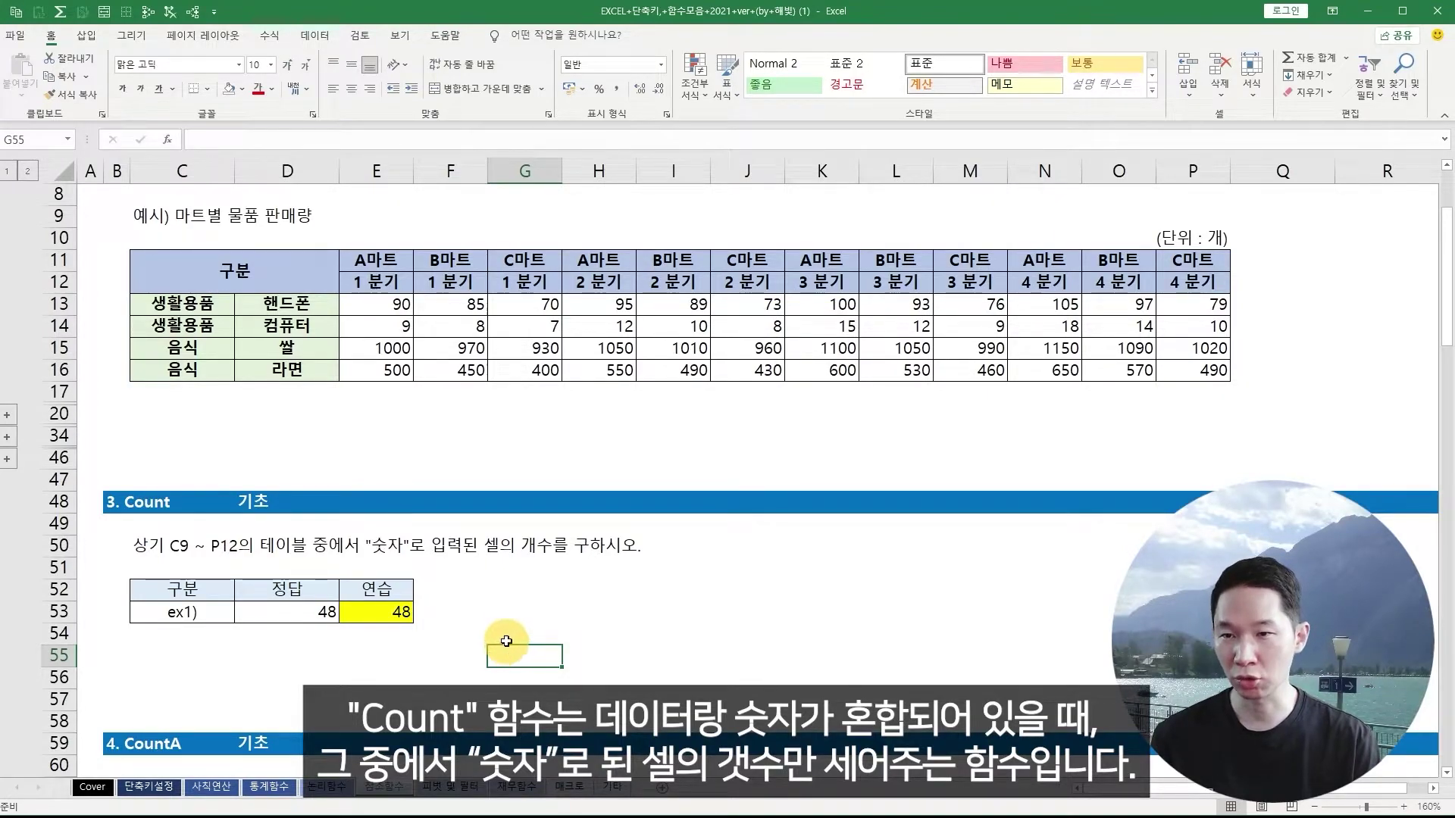
- Group the entire rows 47 to 55 that hold the Count section
left_click_drag(470, 480, 478, 657)
key("shift+space")
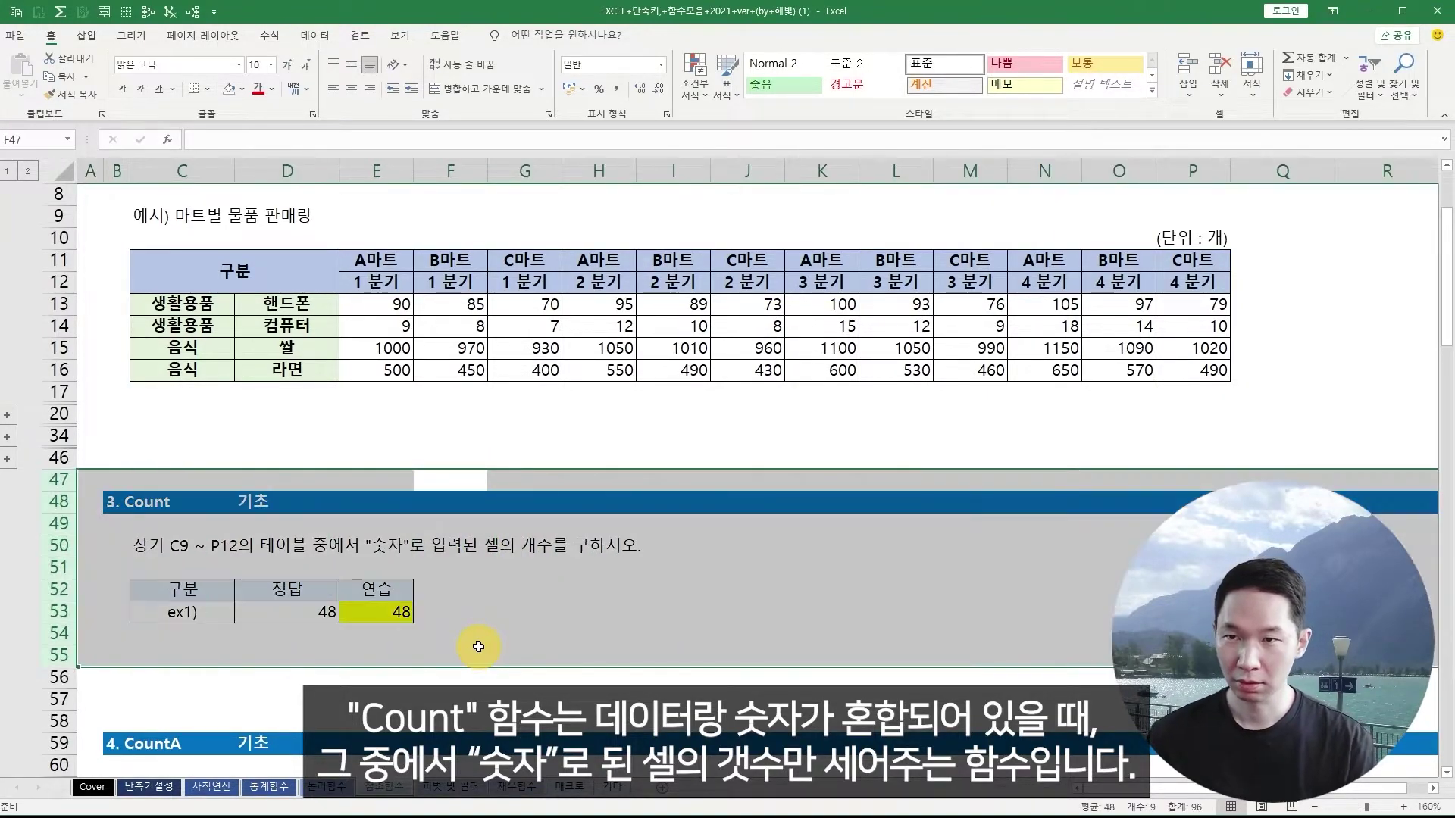
key("alt+shift+Right")
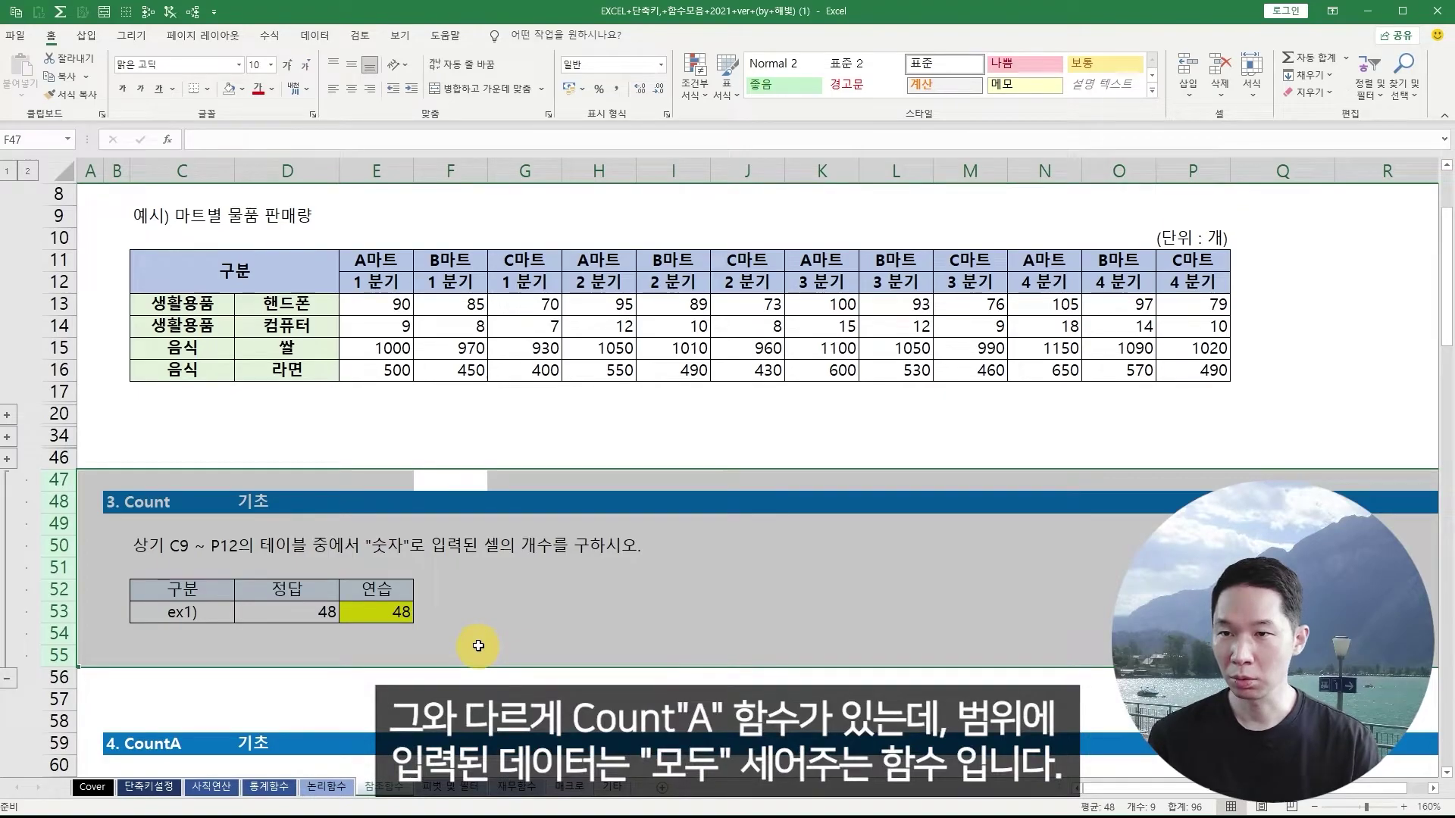
- Collapse the grouped rows 47 to 55 of the Count section and select the CountA exercise's practice cell E64
left_click(6, 681)
scroll(402, 530, "down", 2)
left_click(401, 527)
scroll(652, 479, "up", 2)
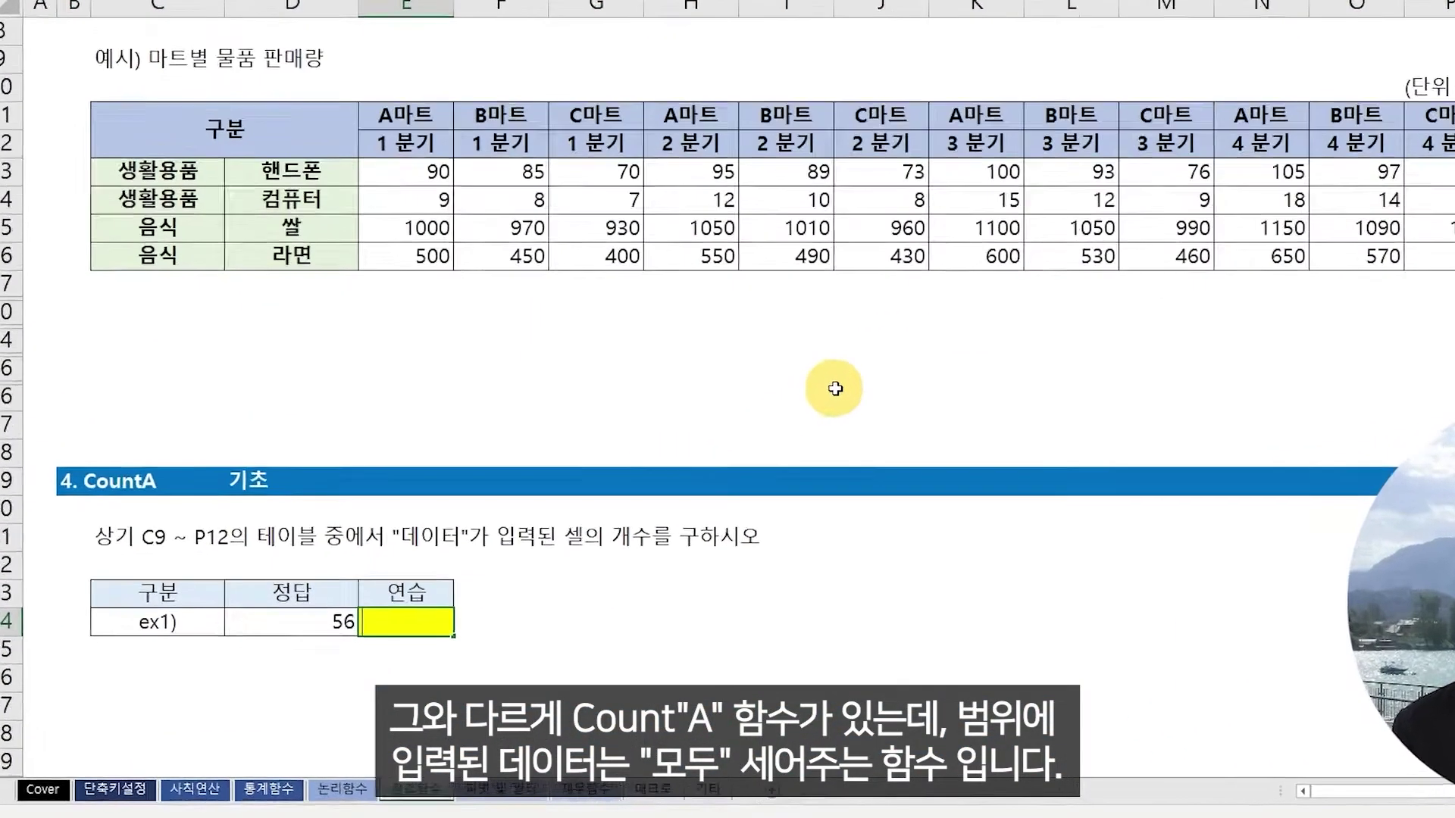
- Enter a COUNTA formula over the range C13:P16 in the CountA exercise's practice cell E64
type("=a")
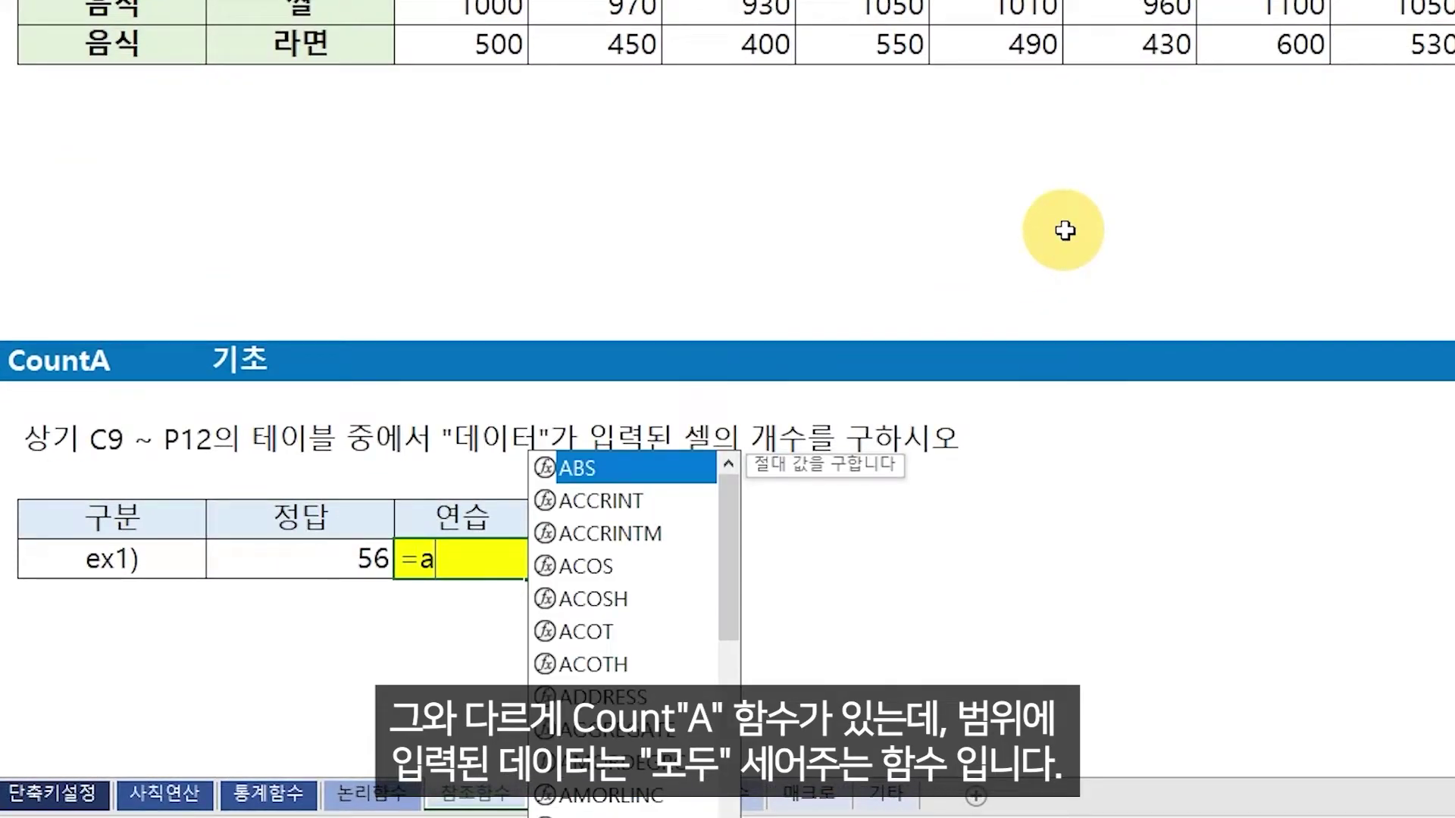
key("BackSpace")
type("cou")
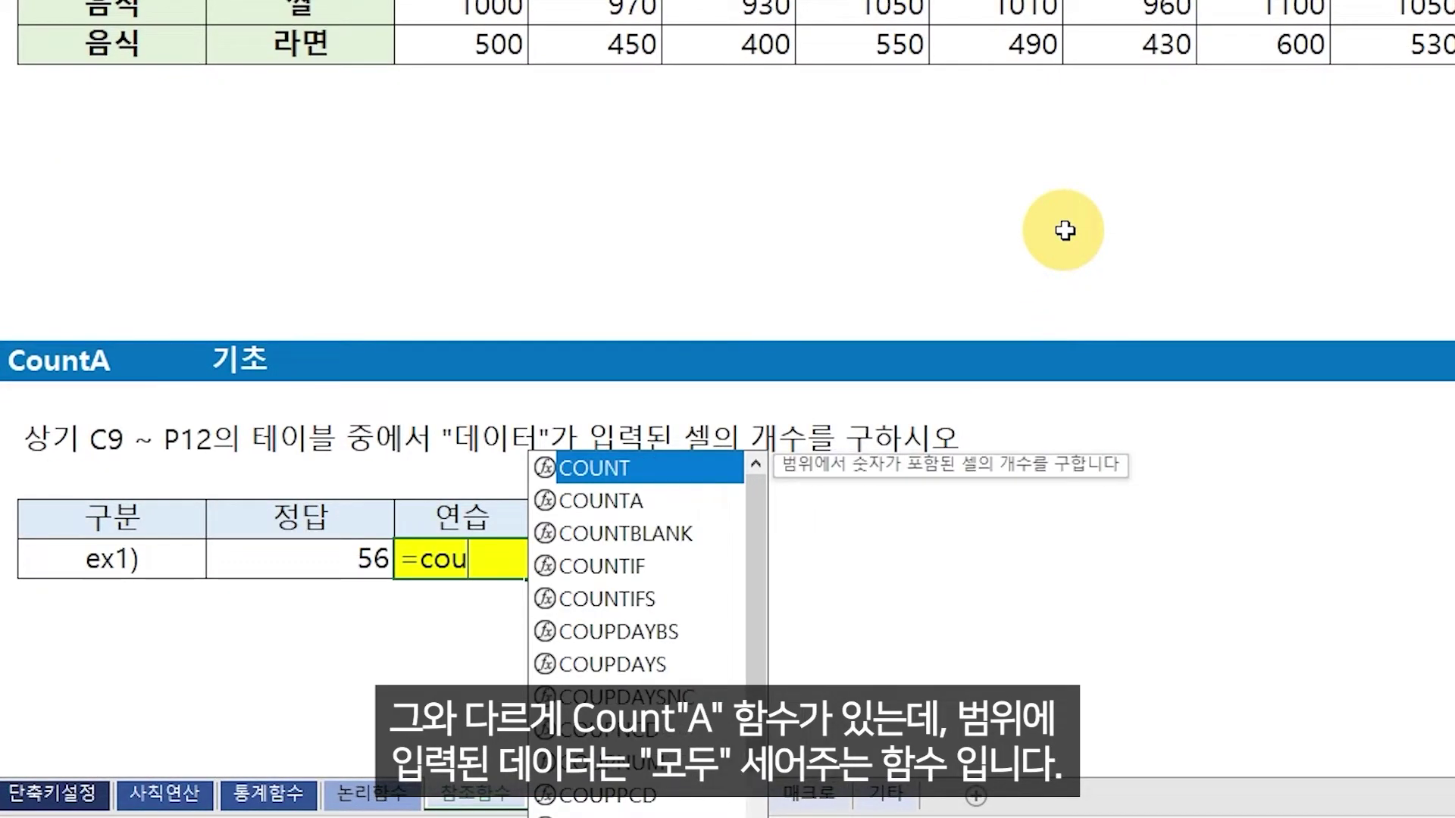
type("nta(")
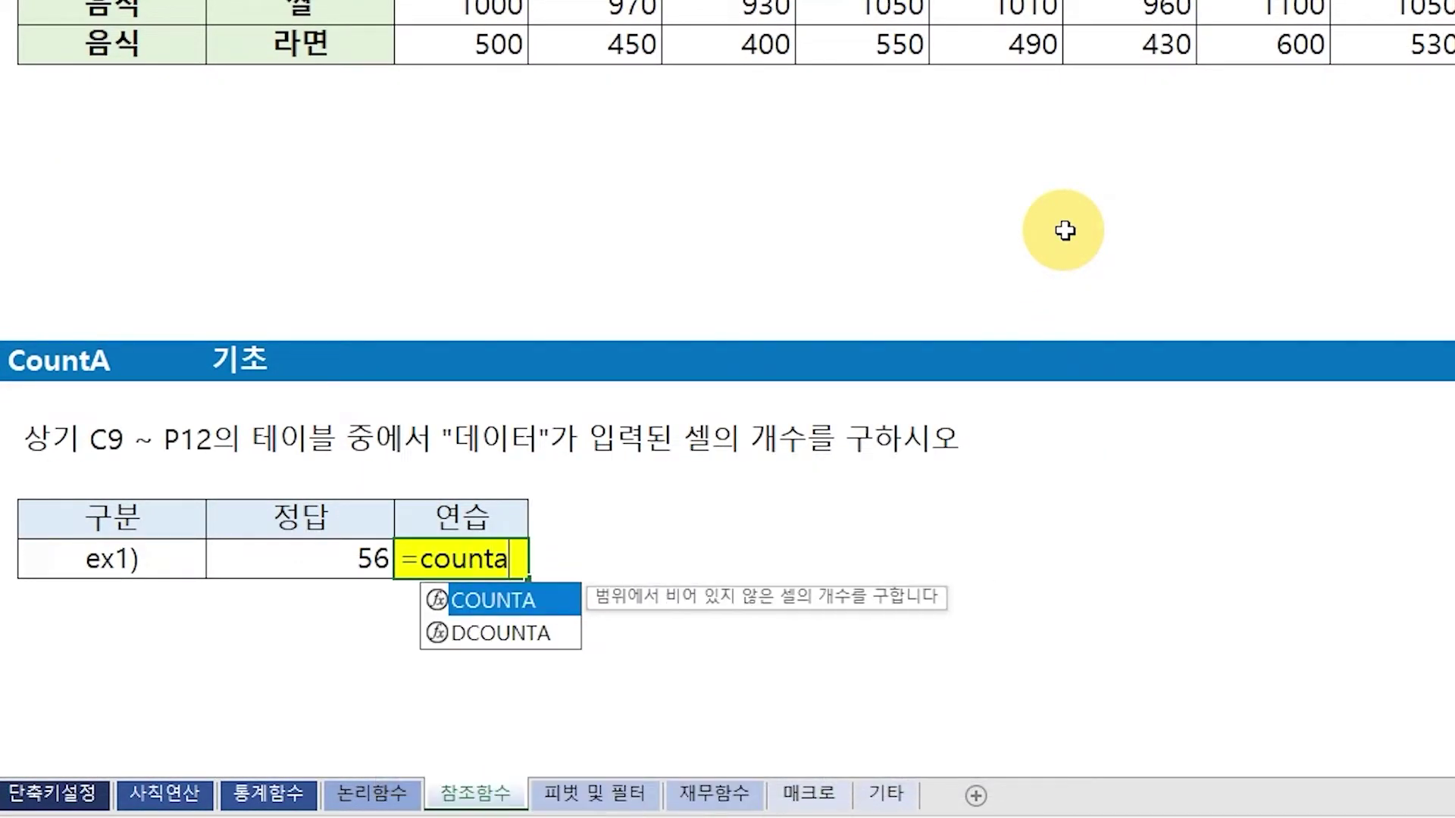
left_click(192, 311)
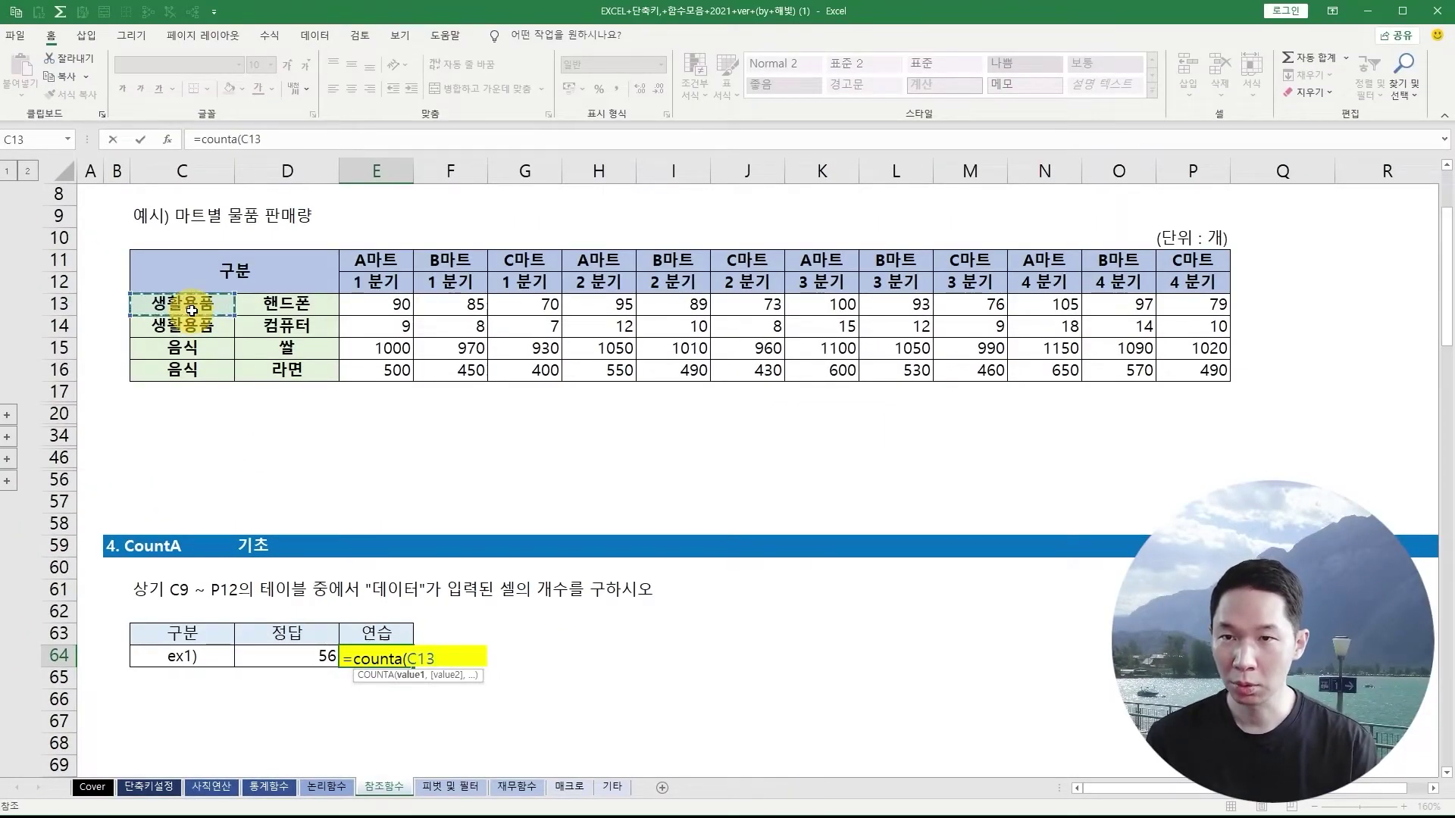
key("ctrl+shift+Right")
key("ctrl+shift+Down")
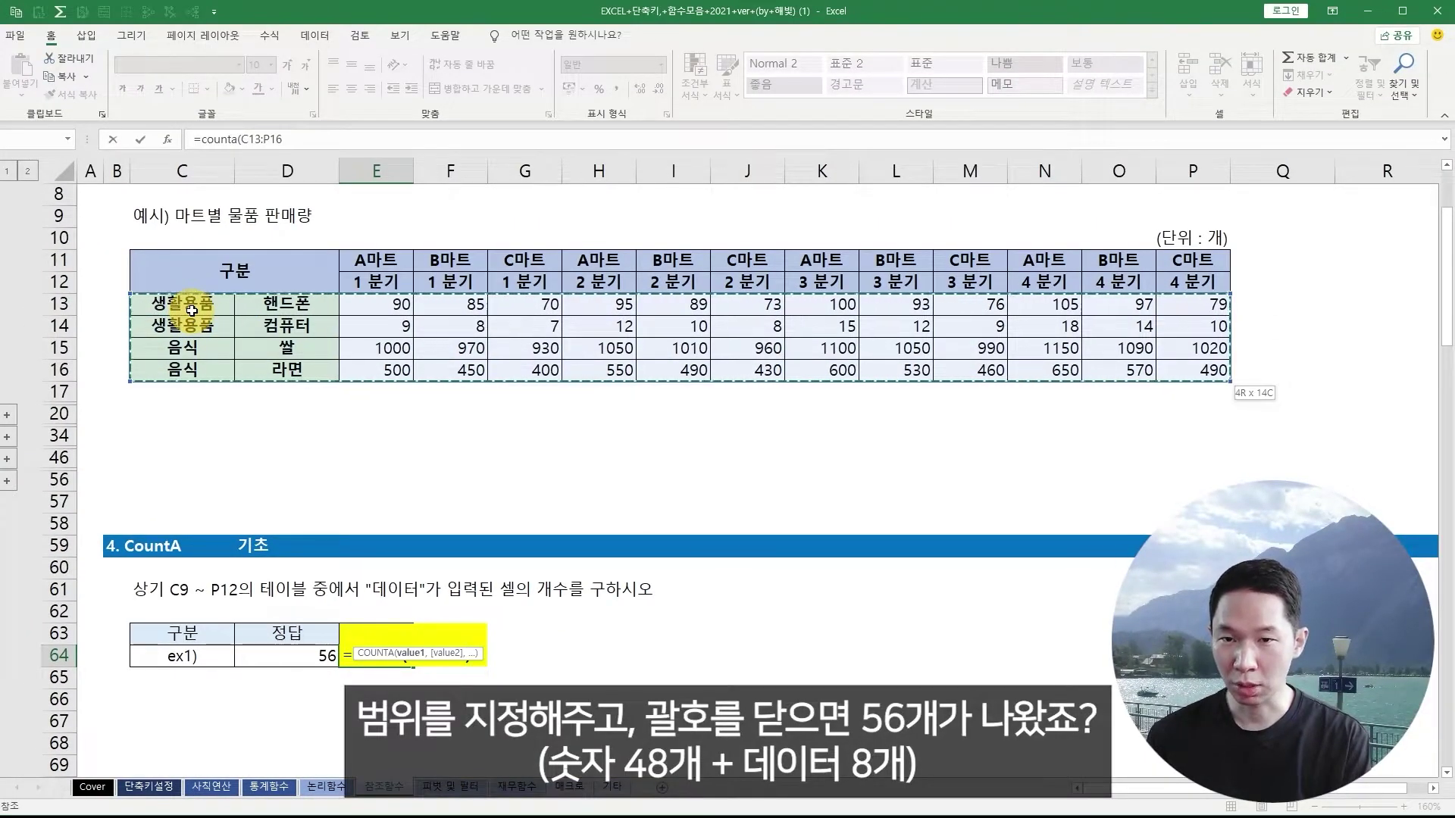
type(")")
key("Return")
- Review the COUNTA formula in E64, comparing the cell counts of the numbers in E13:P16 and the labels in C13:D16
double_click(376, 654)
left_click_drag(387, 311, 1181, 376)
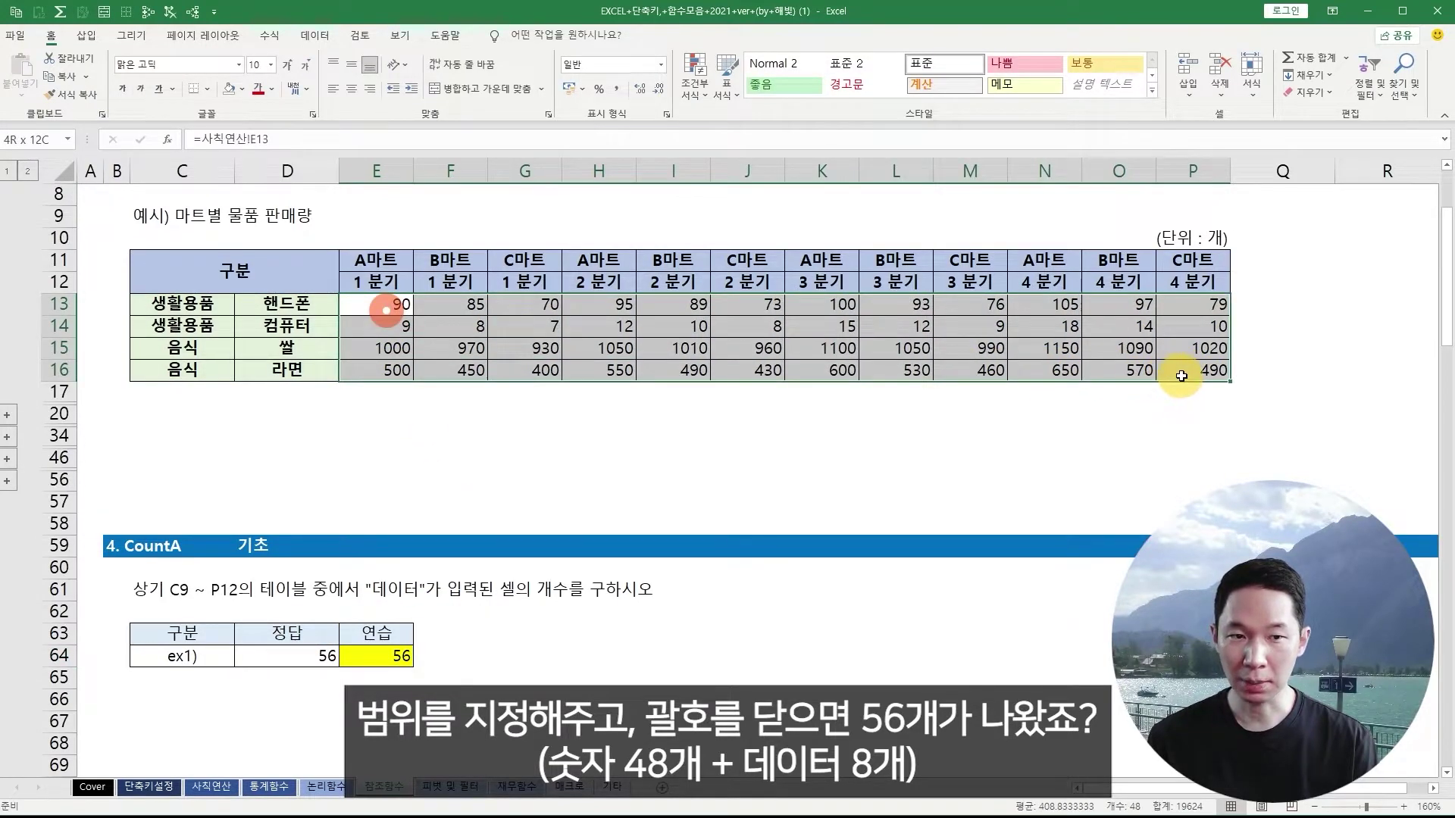
left_click_drag(205, 305, 280, 369)
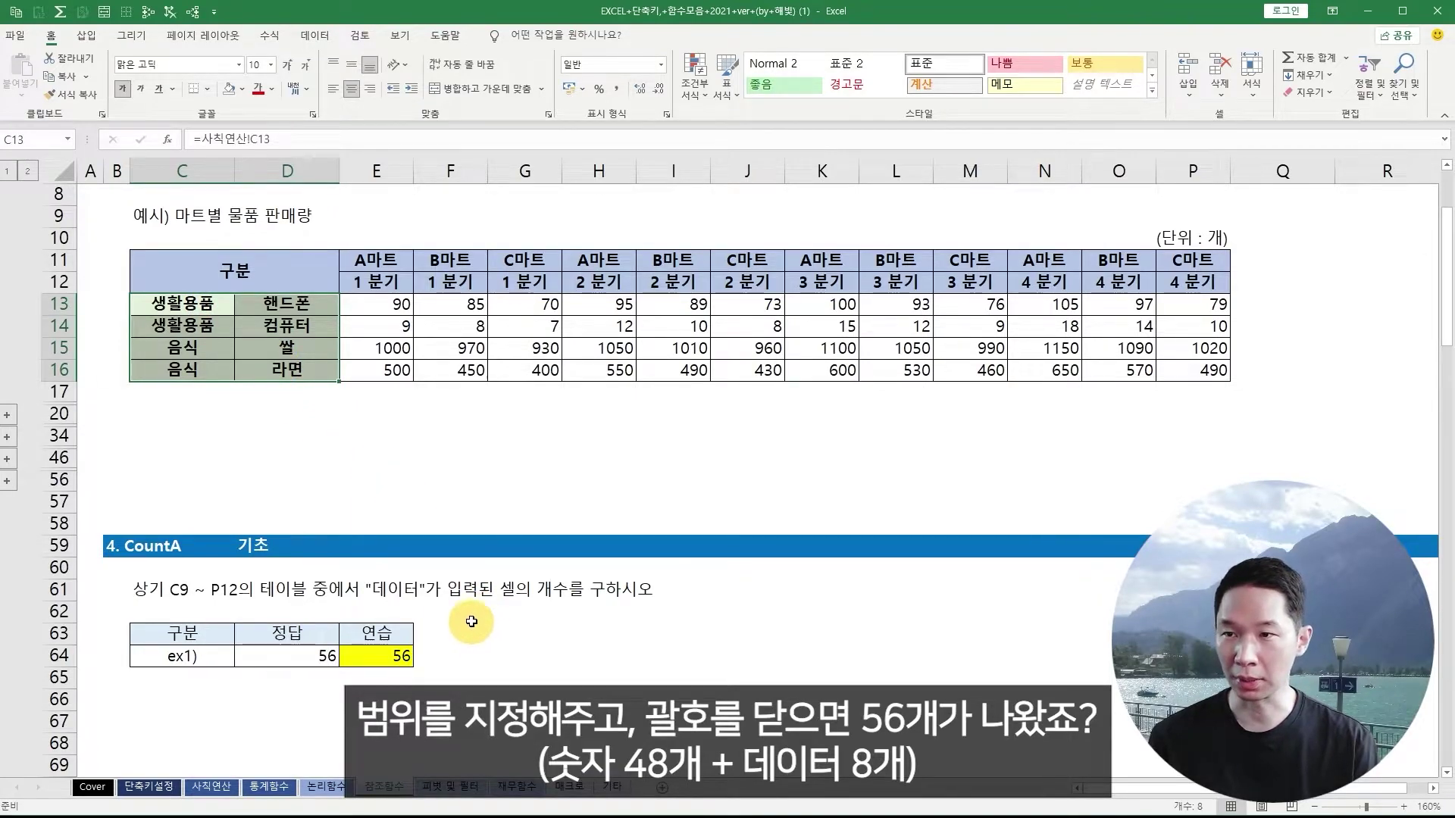
- Select the entire rows 57 to 67 that hold the CountA section
left_click(367, 545)
scroll(431, 574, "down", 1)
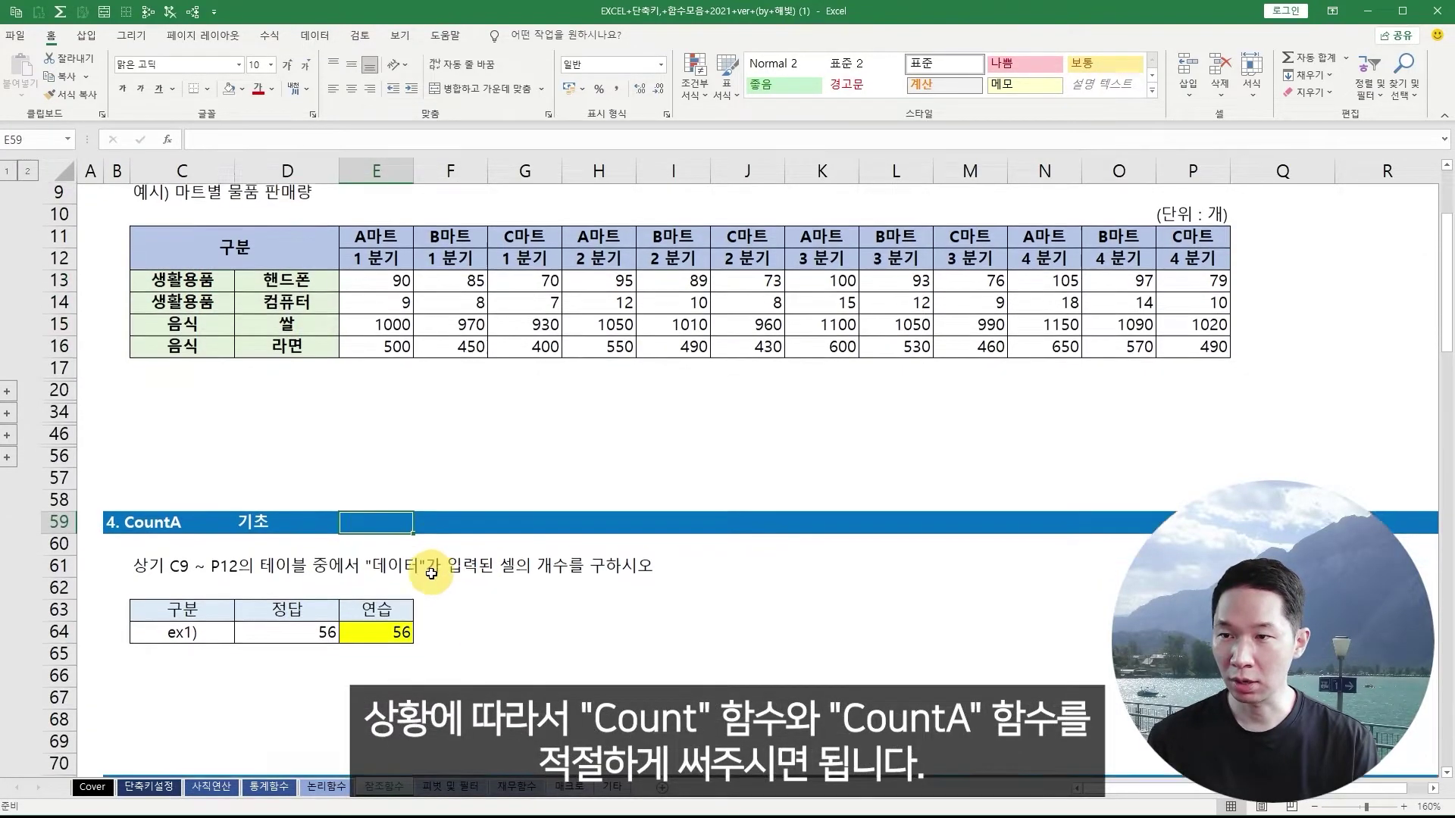
scroll(431, 574, "down", 1)
left_click_drag(377, 435, 377, 654)
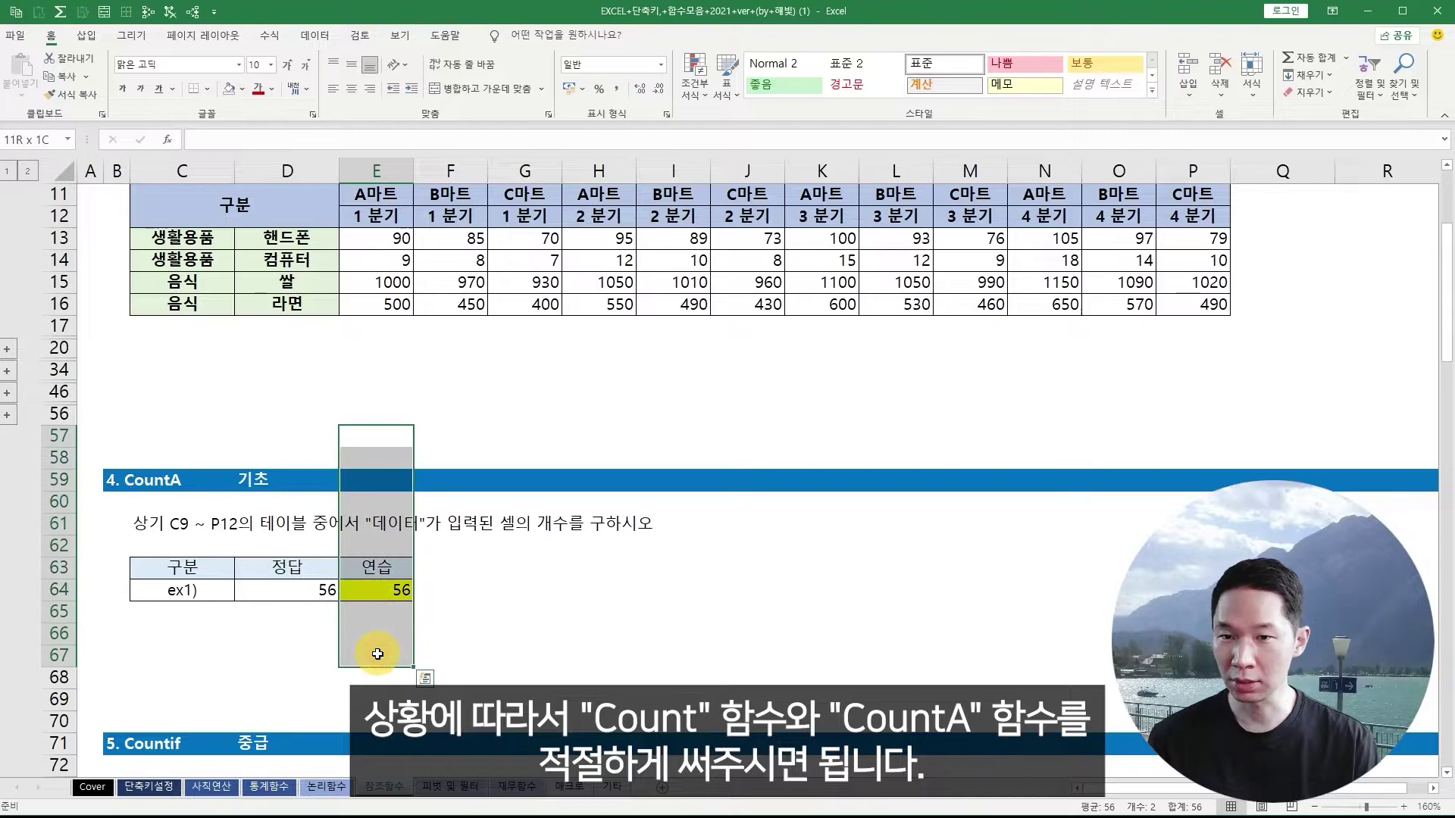
key("shift+space")
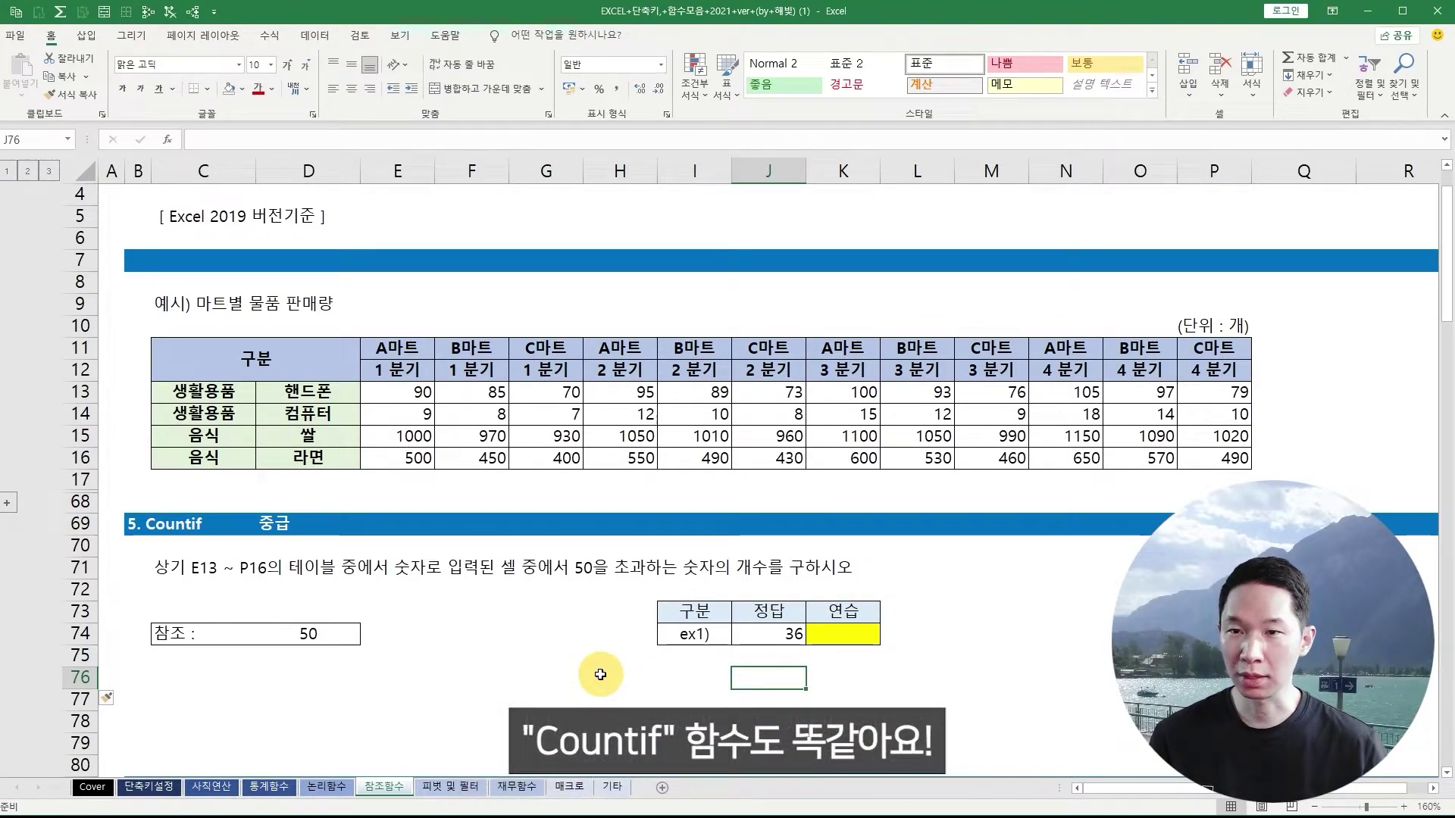
- Examine the Countif exercise and the model COUNTIF formula in its answer cell J74
left_click(183, 599)
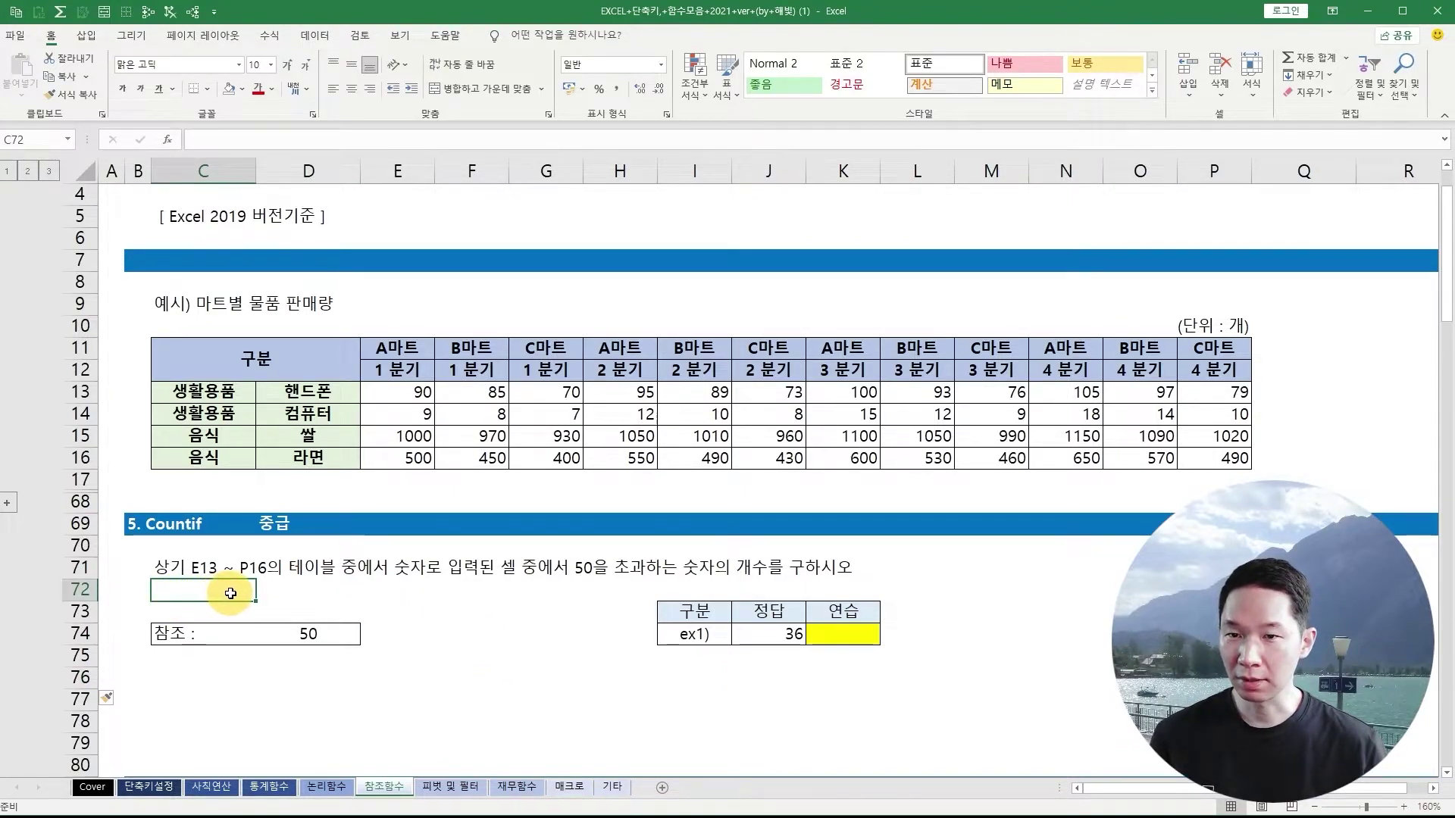
left_click(413, 391)
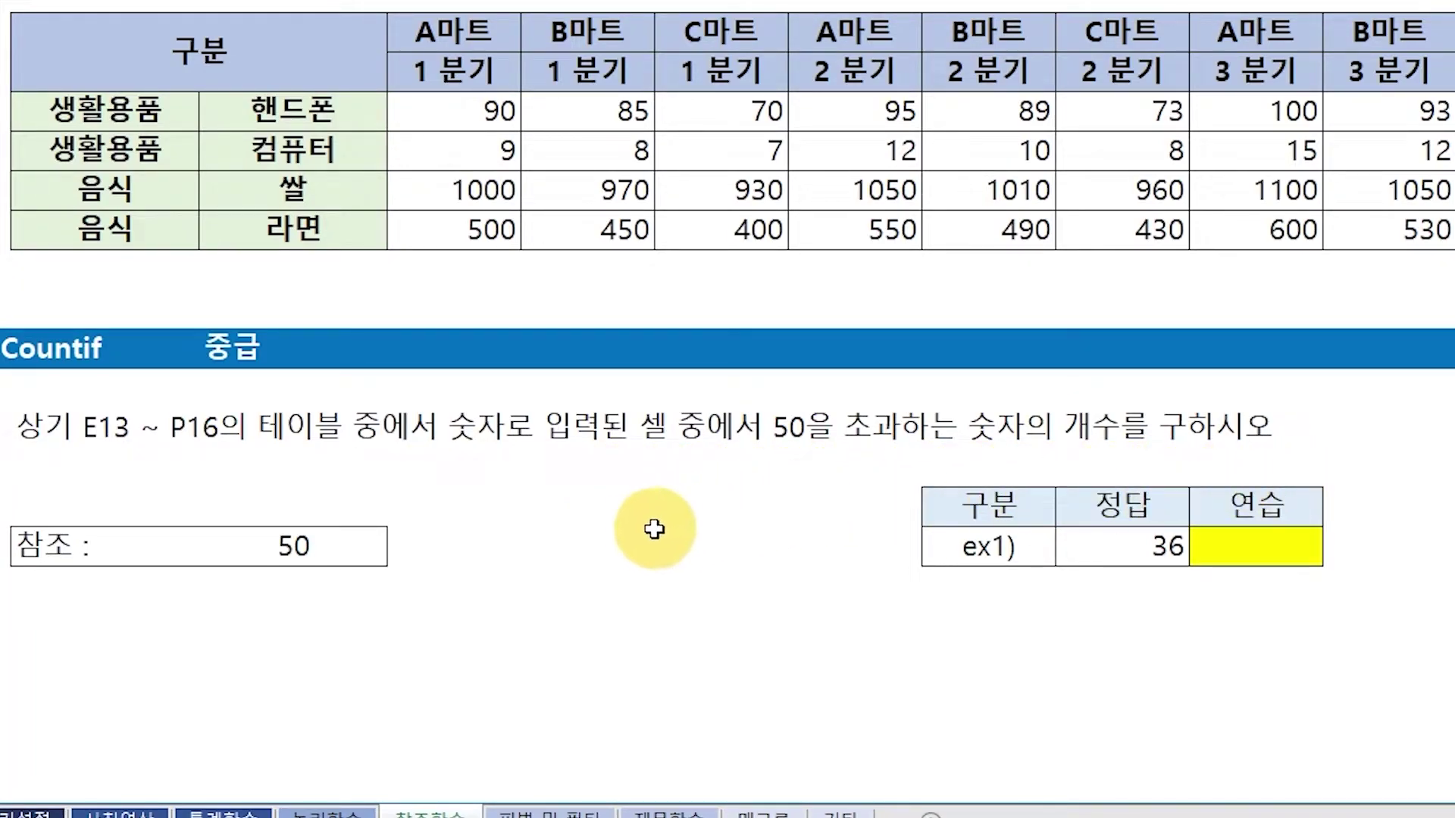
left_click(621, 545)
left_click(989, 635)
left_click(1140, 641)
key("Up")
key("Up")
key("F2")
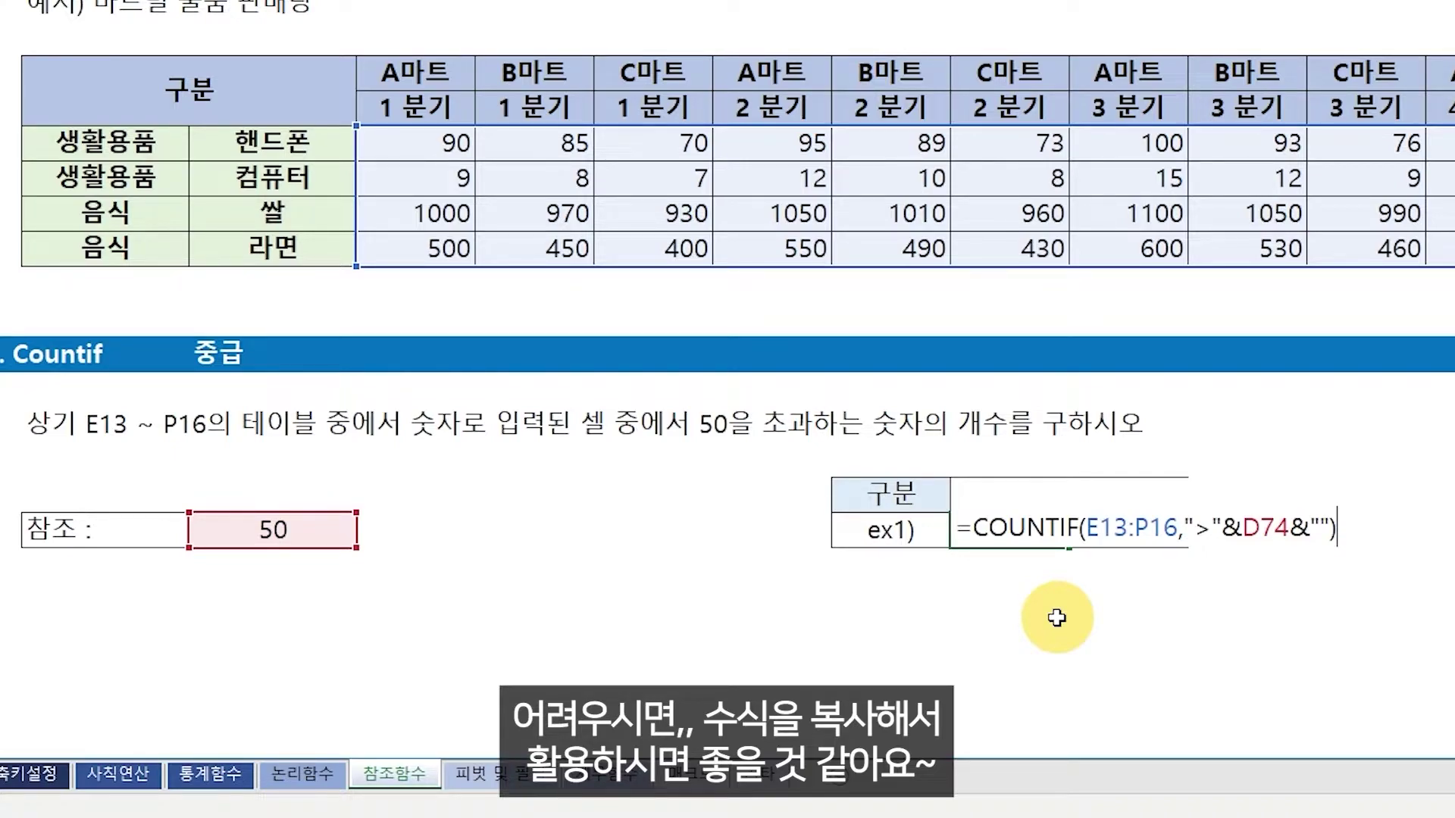
key("ctrl+Return")
- Enter the formula =COUNTIF(E13:P16,">"&D74&"") in the Countif exercise's practice cell K74
key("Right")
type("=")
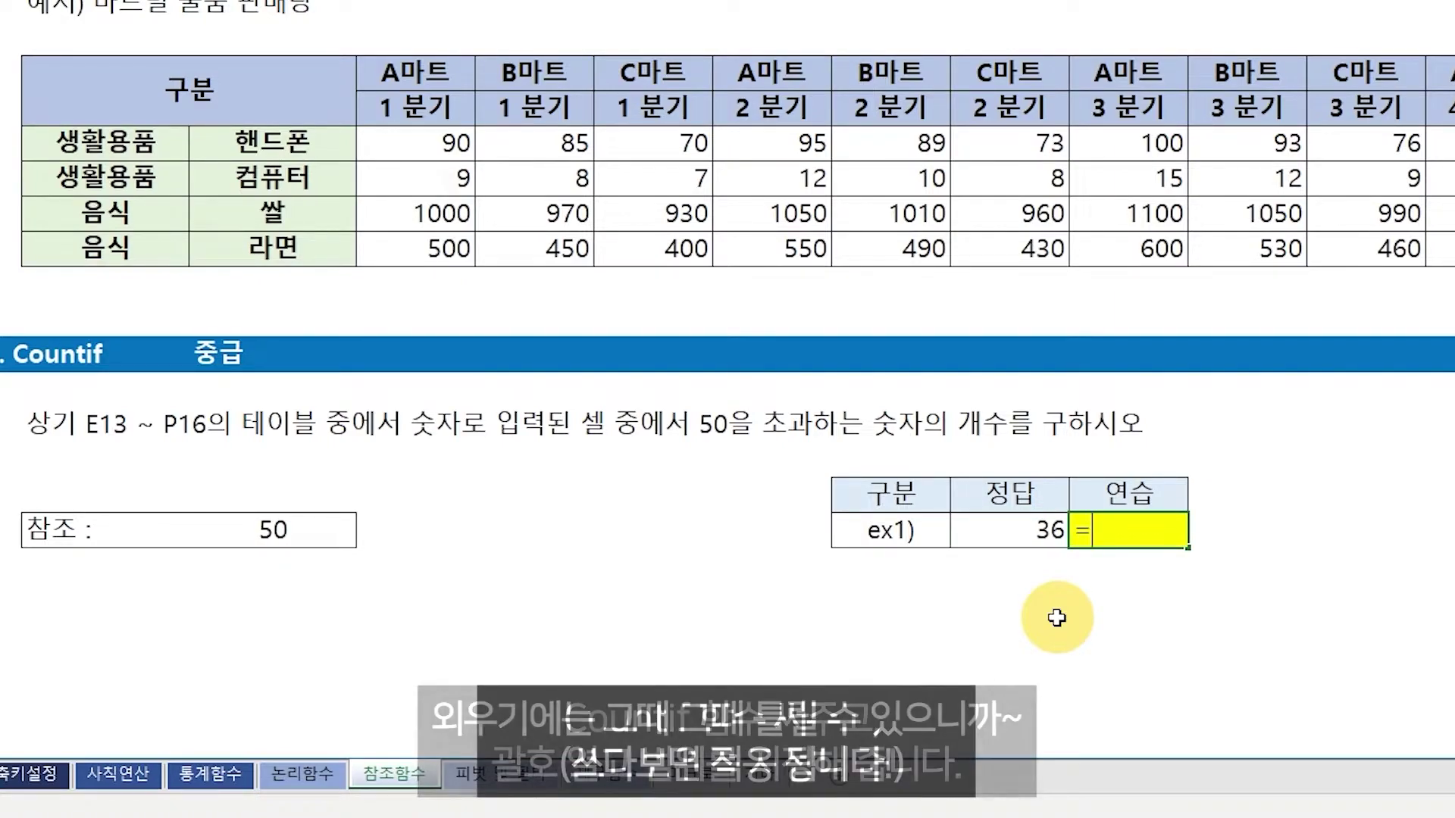
type("countif(")
left_click(439, 144)
left_click_drag(440, 144, 1454, 249)
type(",")
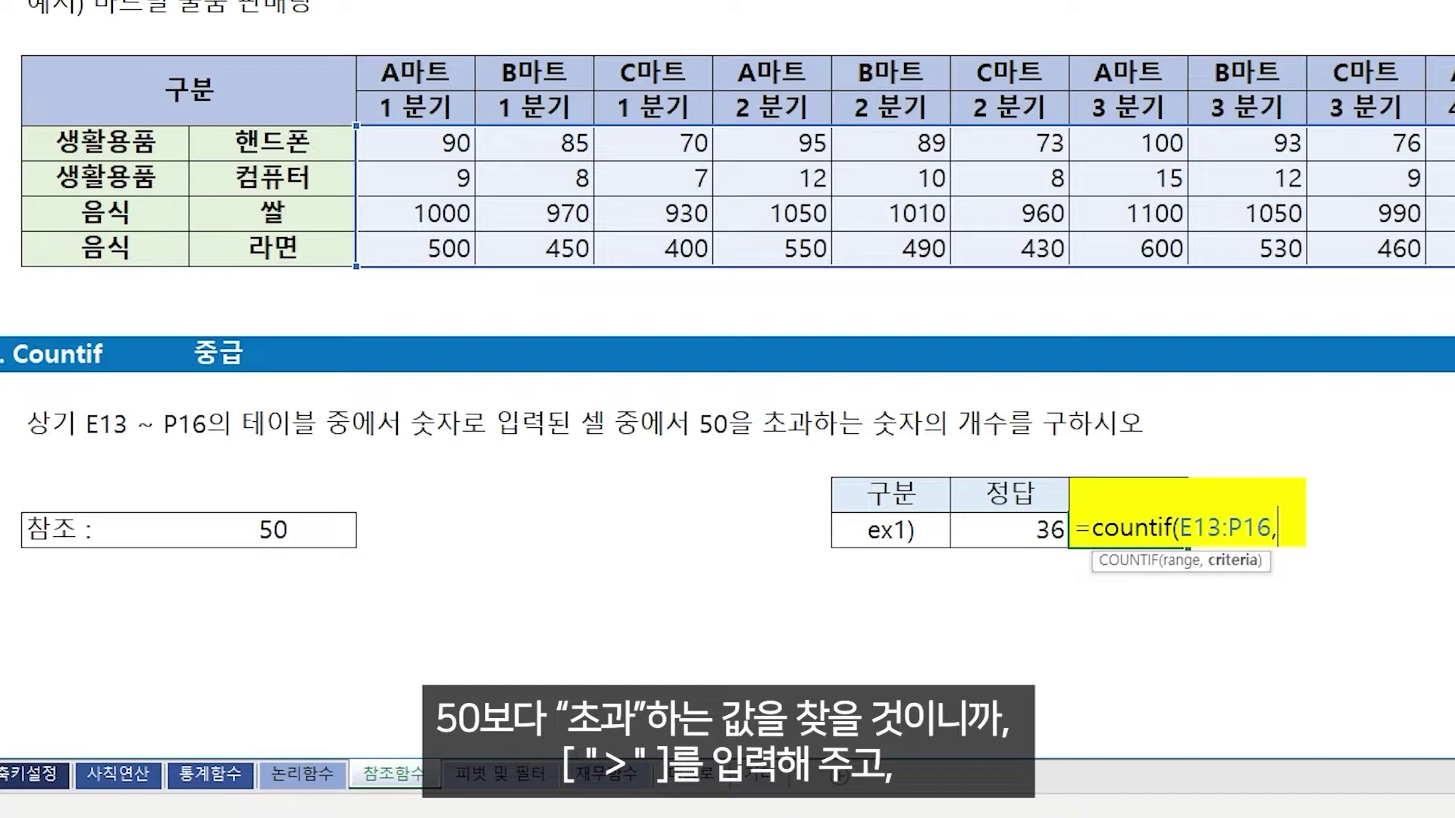
type("\">")
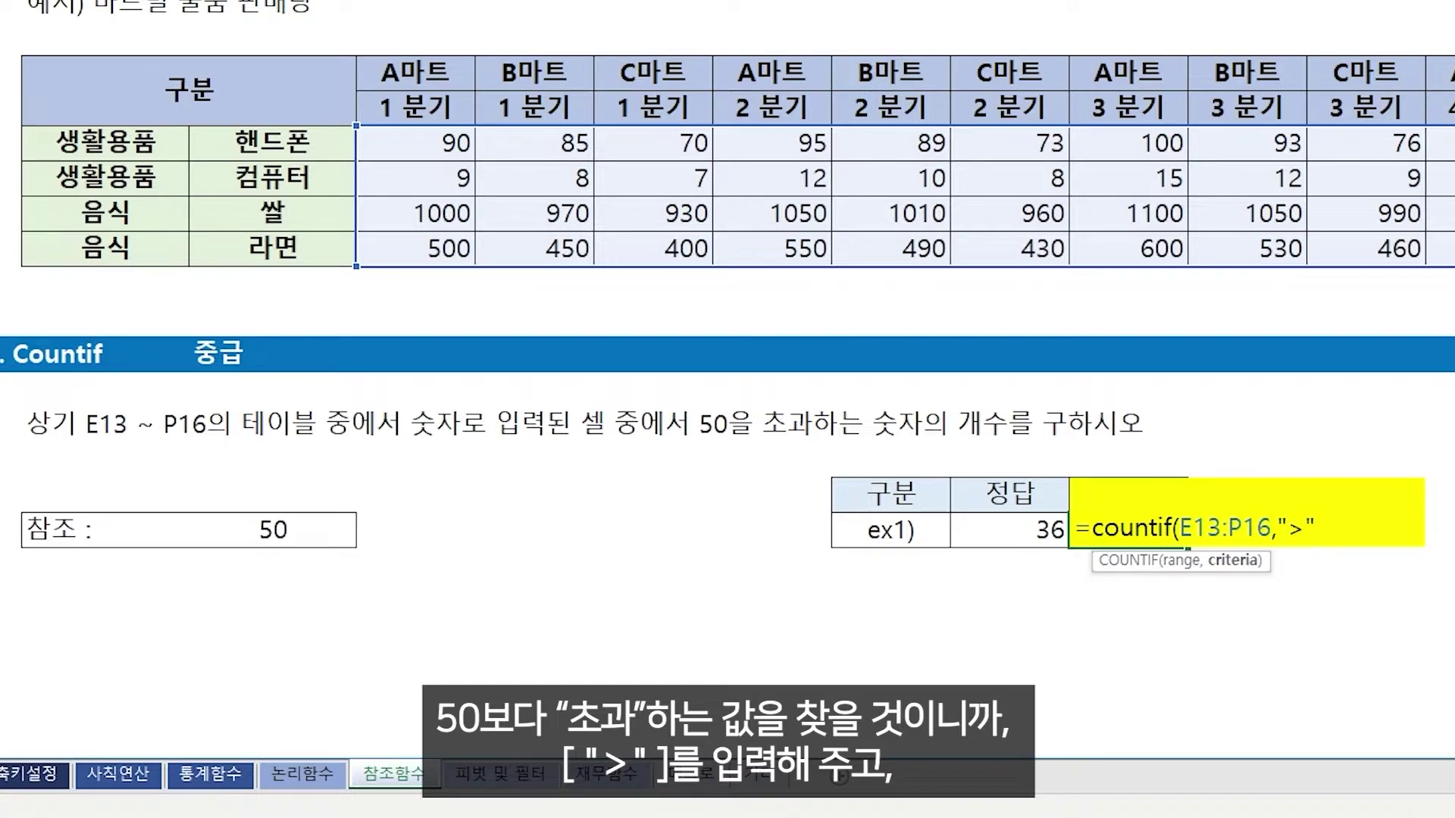
type("\"")
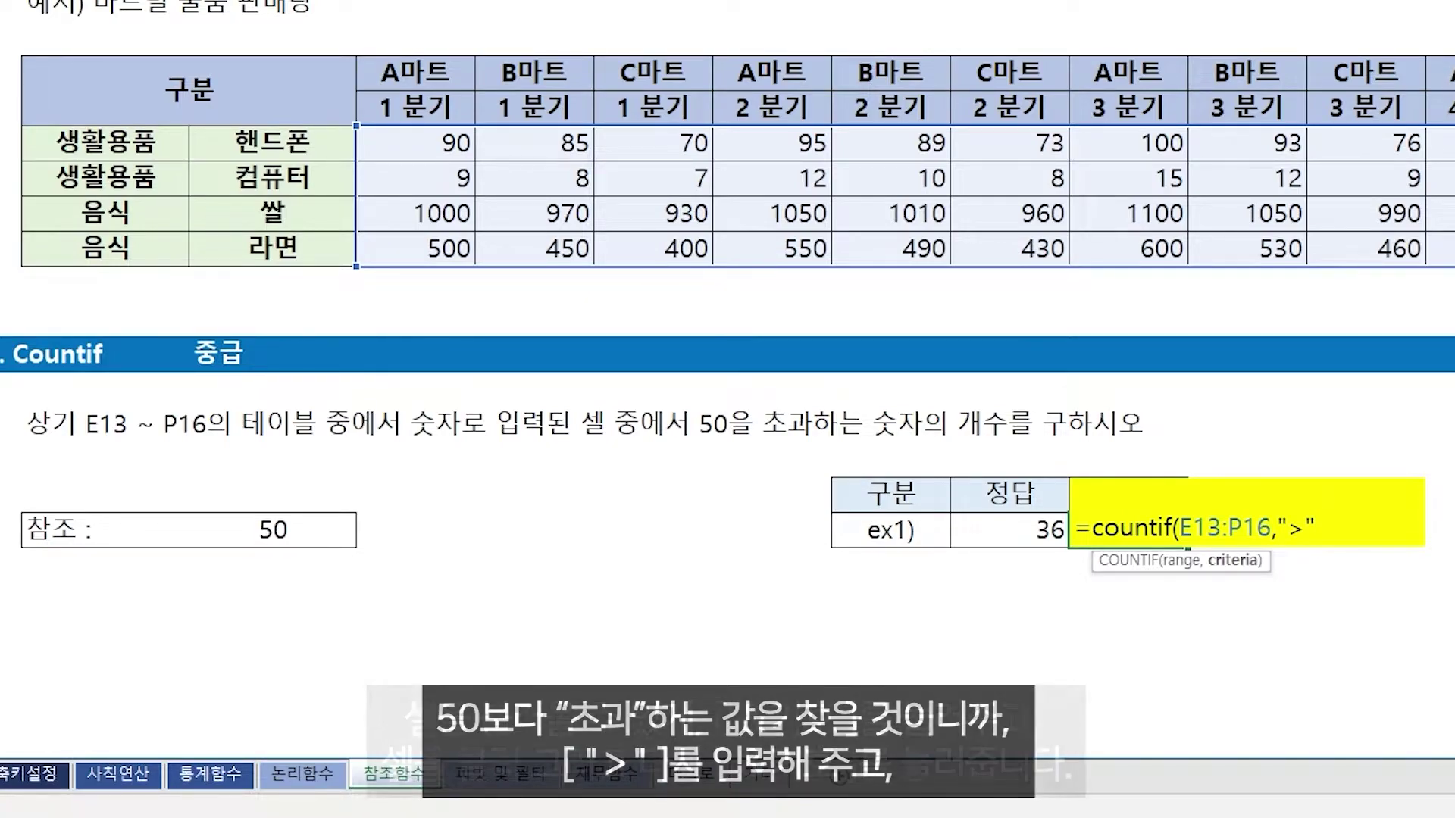
type("&")
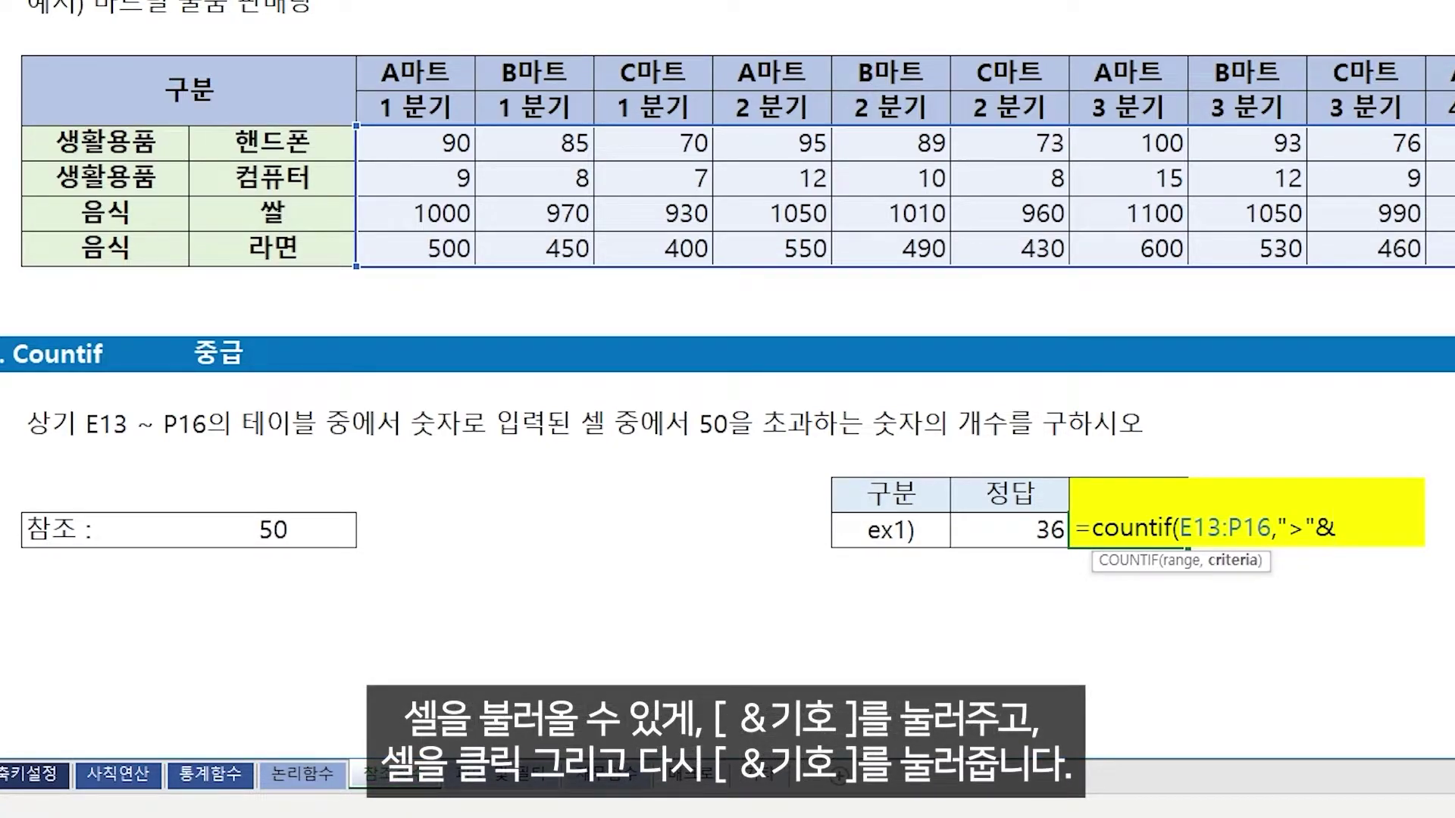
left_click(301, 530)
type("&")
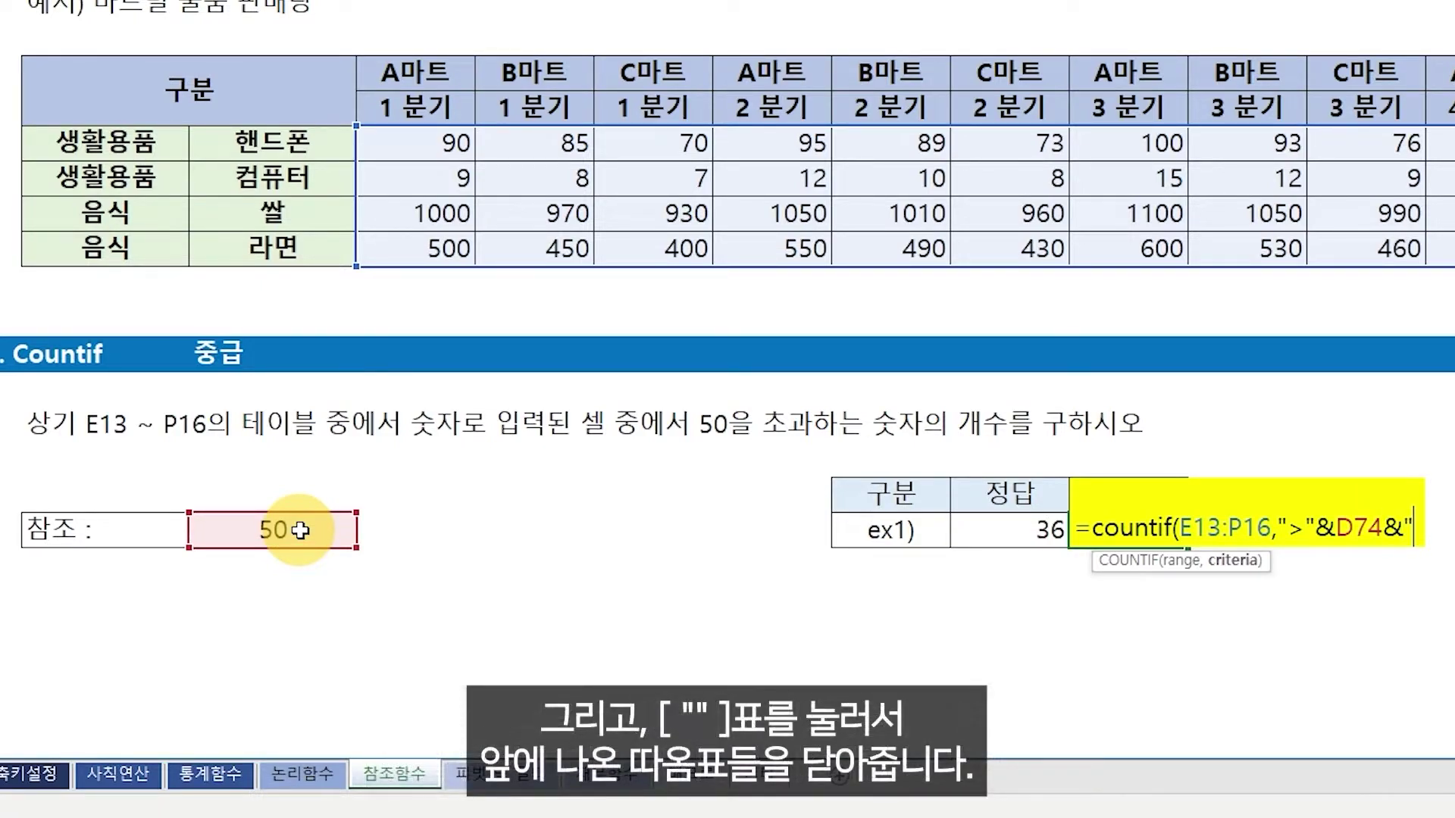
type("\"\"")
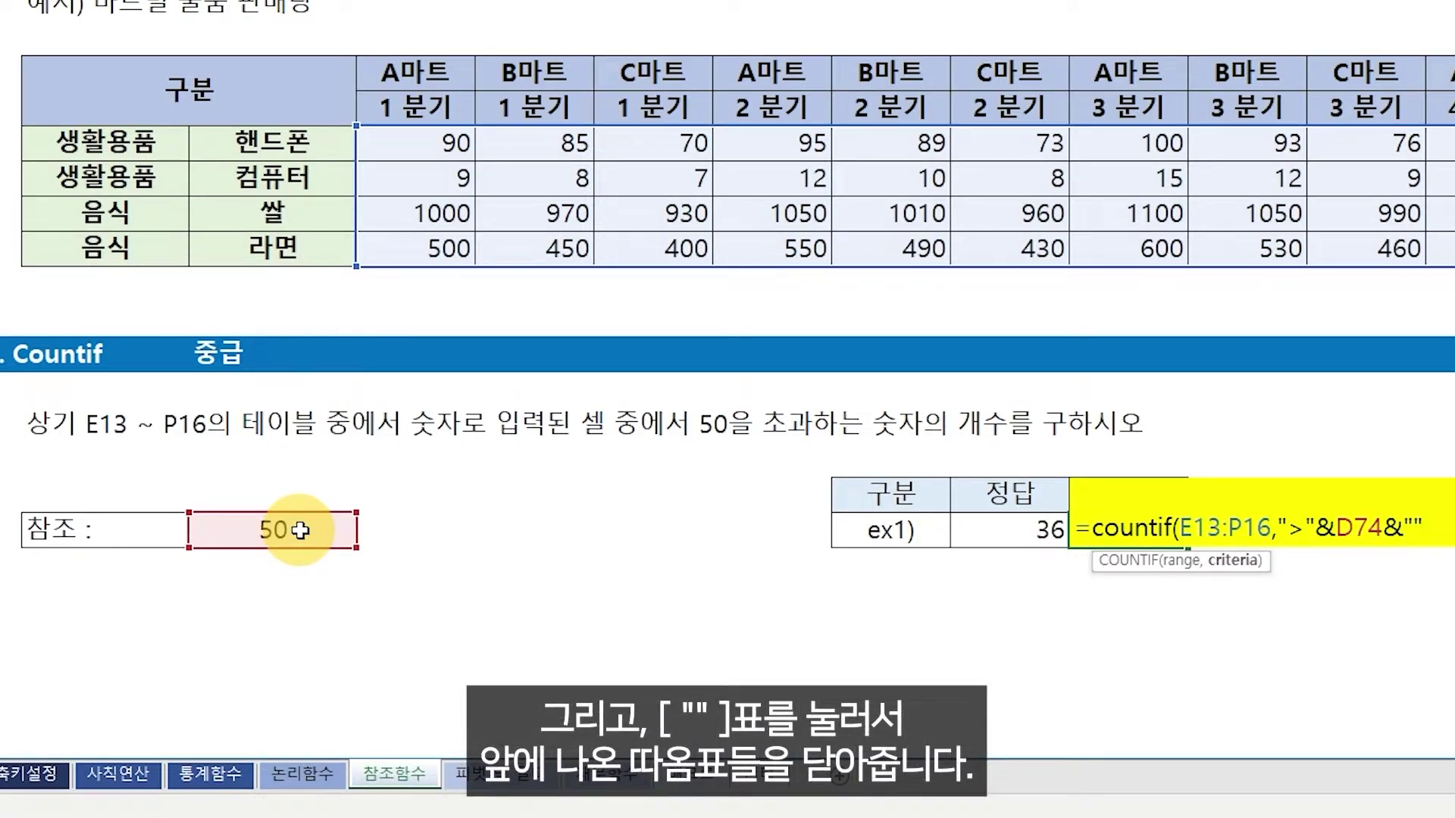
type(")")
key("Return")
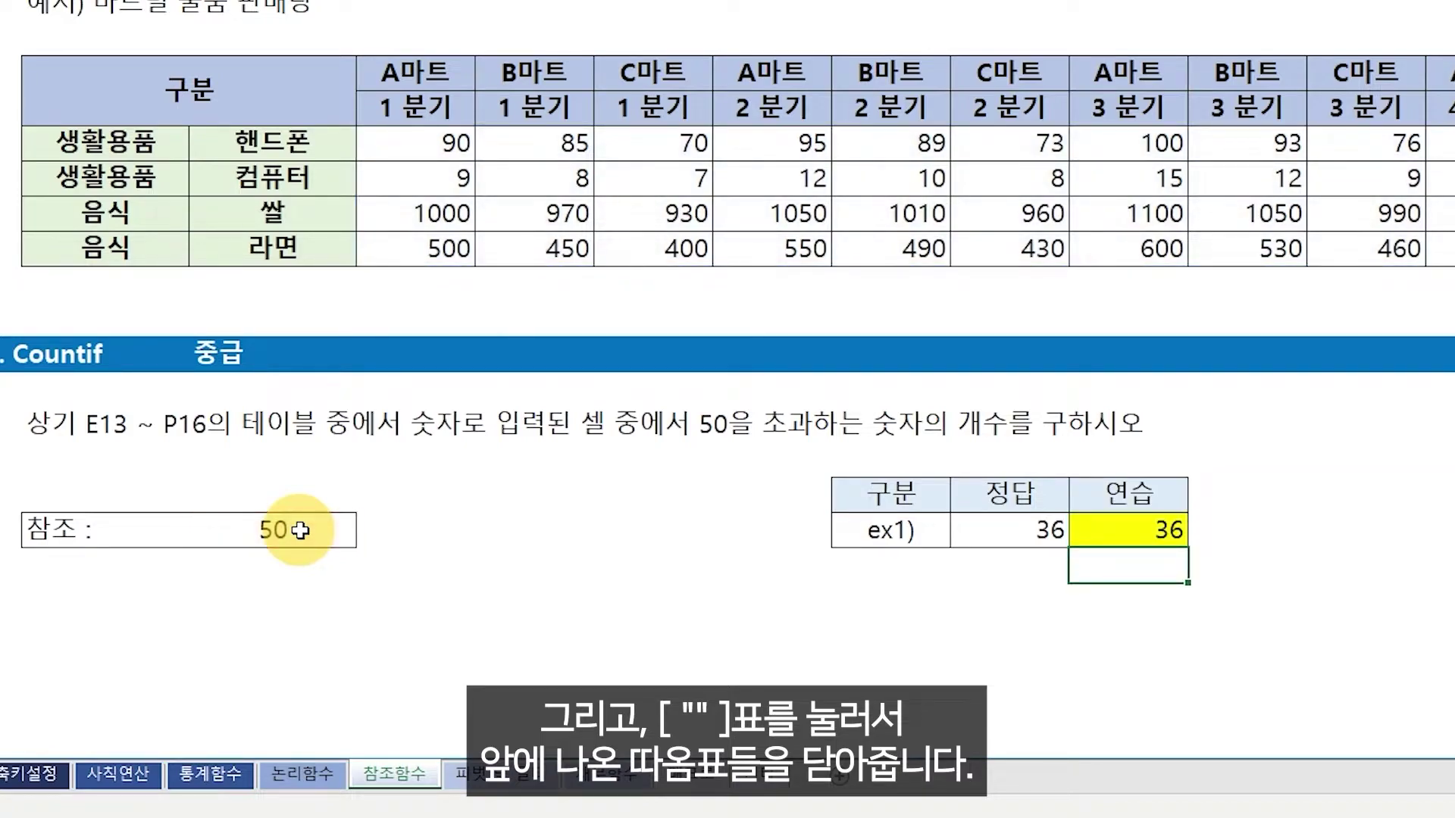
- Review the criteria part ">"&D74&"" within the COUNTIF formula in K74, leaving the formula as it is
key("Up")
key("F2")
key("Left")
key("Left")
key("Left")
key("Left")
key("Left")
key("Left")
key("Left")
key("Left")
key("Left")
key("Left")
key("Left")
key("Left")
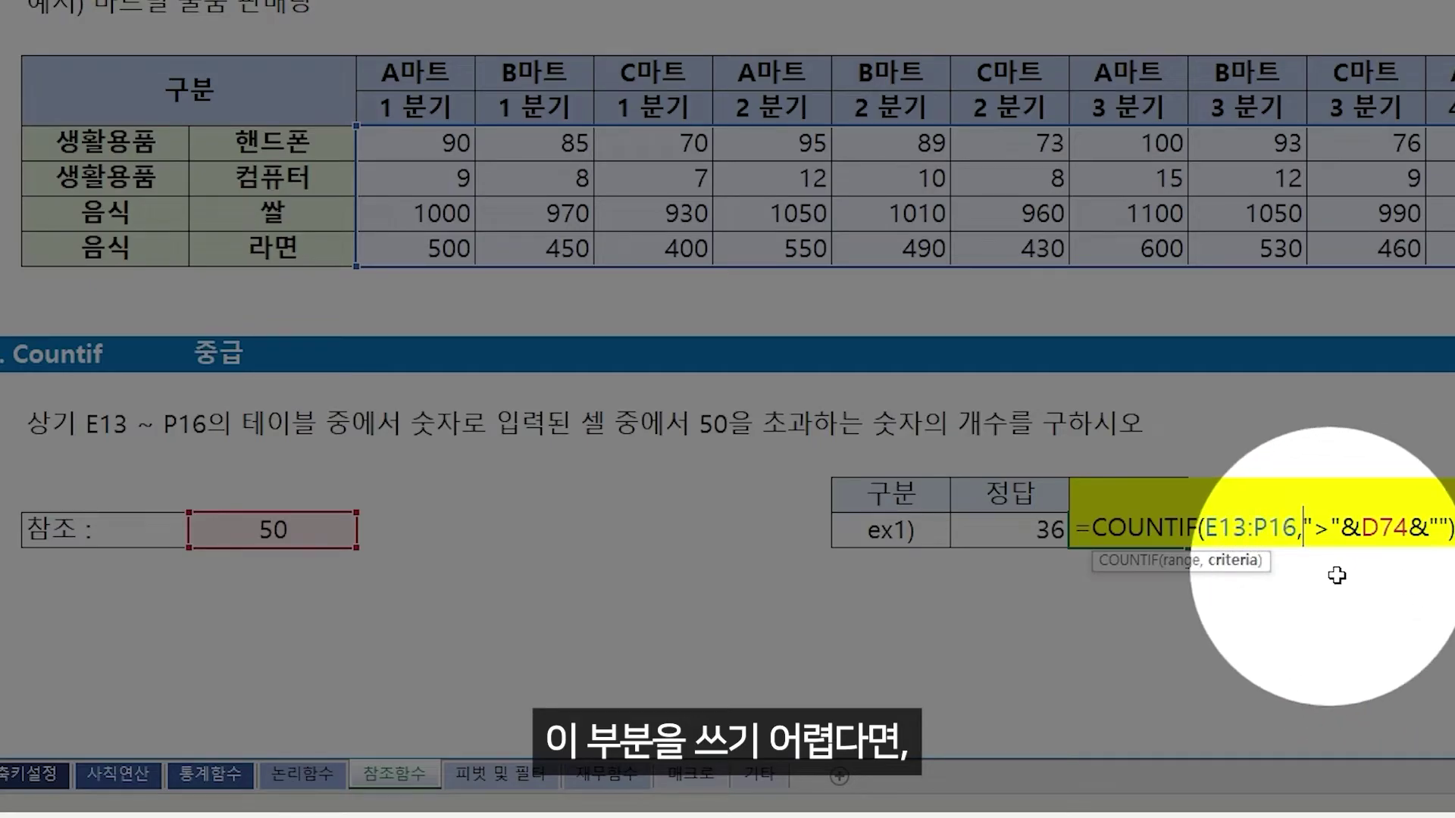
key("Right")
key("shift+Right")
key("shift+Right")
key("shift+Right")
key("shift+Right")
key("shift+Right")
key("shift+Right")
key("shift+Right")
key("shift+Right")
key("shift+Right")
key("shift+Right")
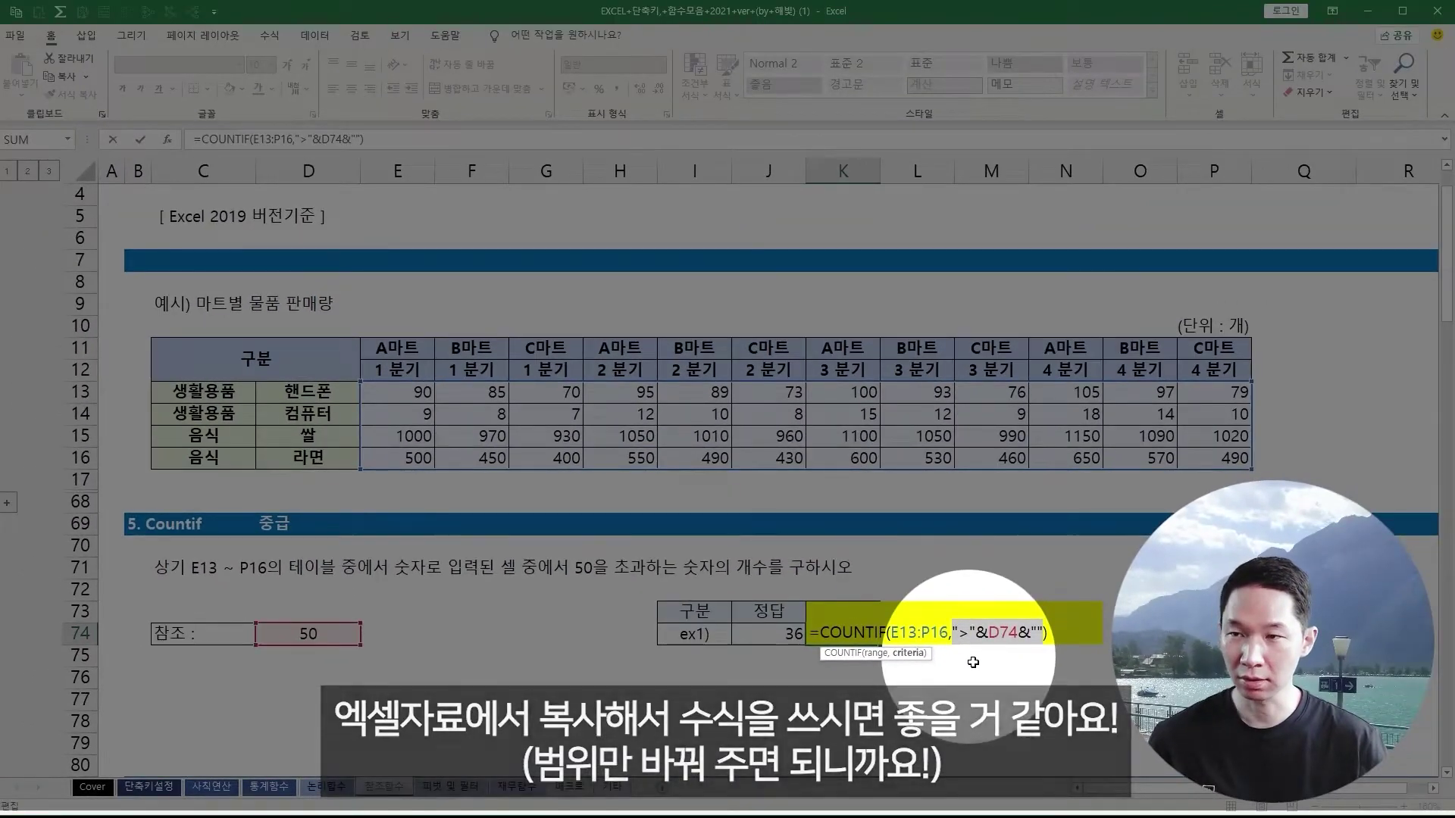
key("Escape")
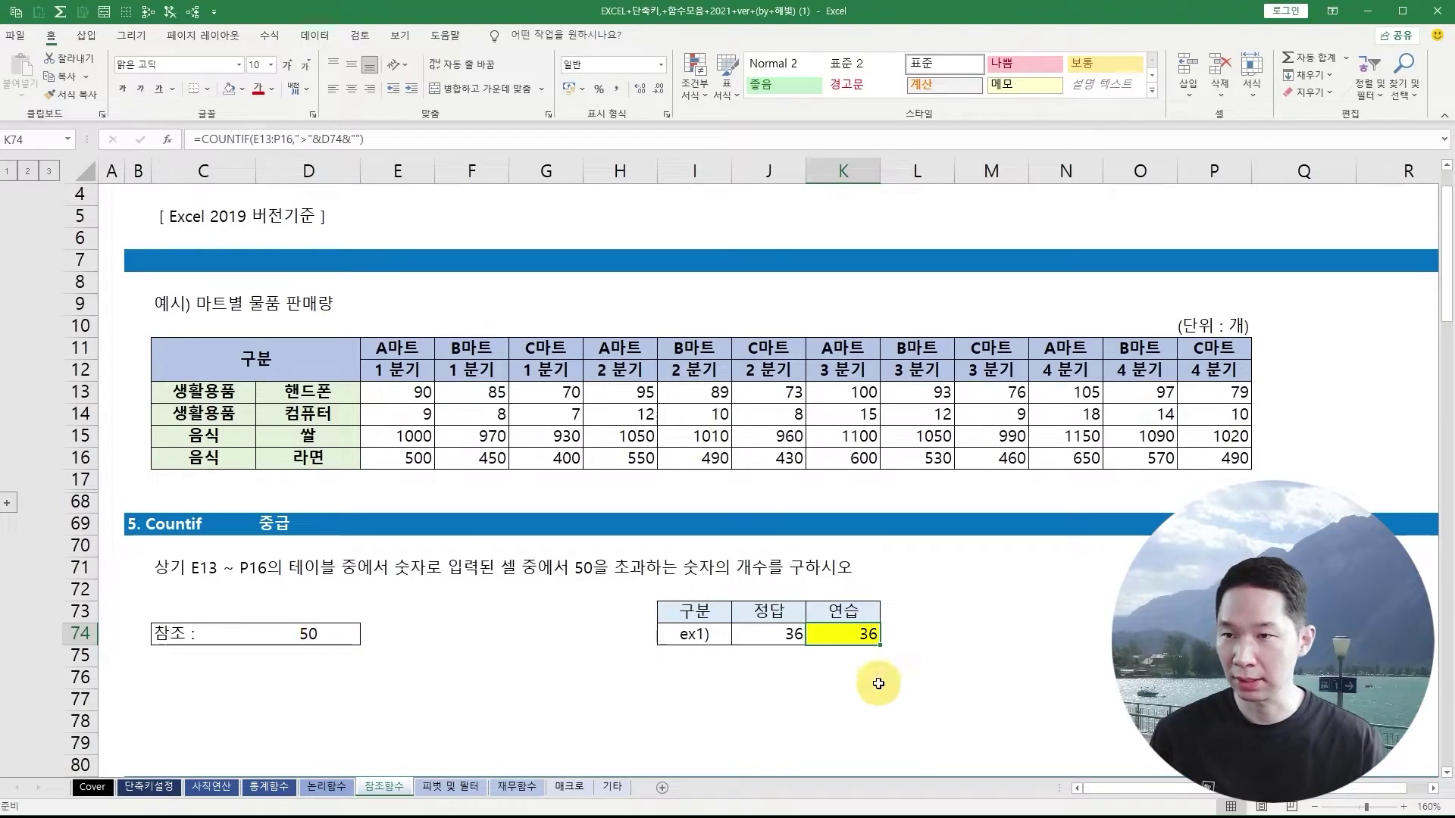
- Group and collapse the entire rows 68 to 79 that hold the Countif section
scroll(561, 667, "down", 3)
left_click_drag(494, 313, 493, 549)
key("shift+space")
key("shift+alt+Right")
left_click(395, 666)
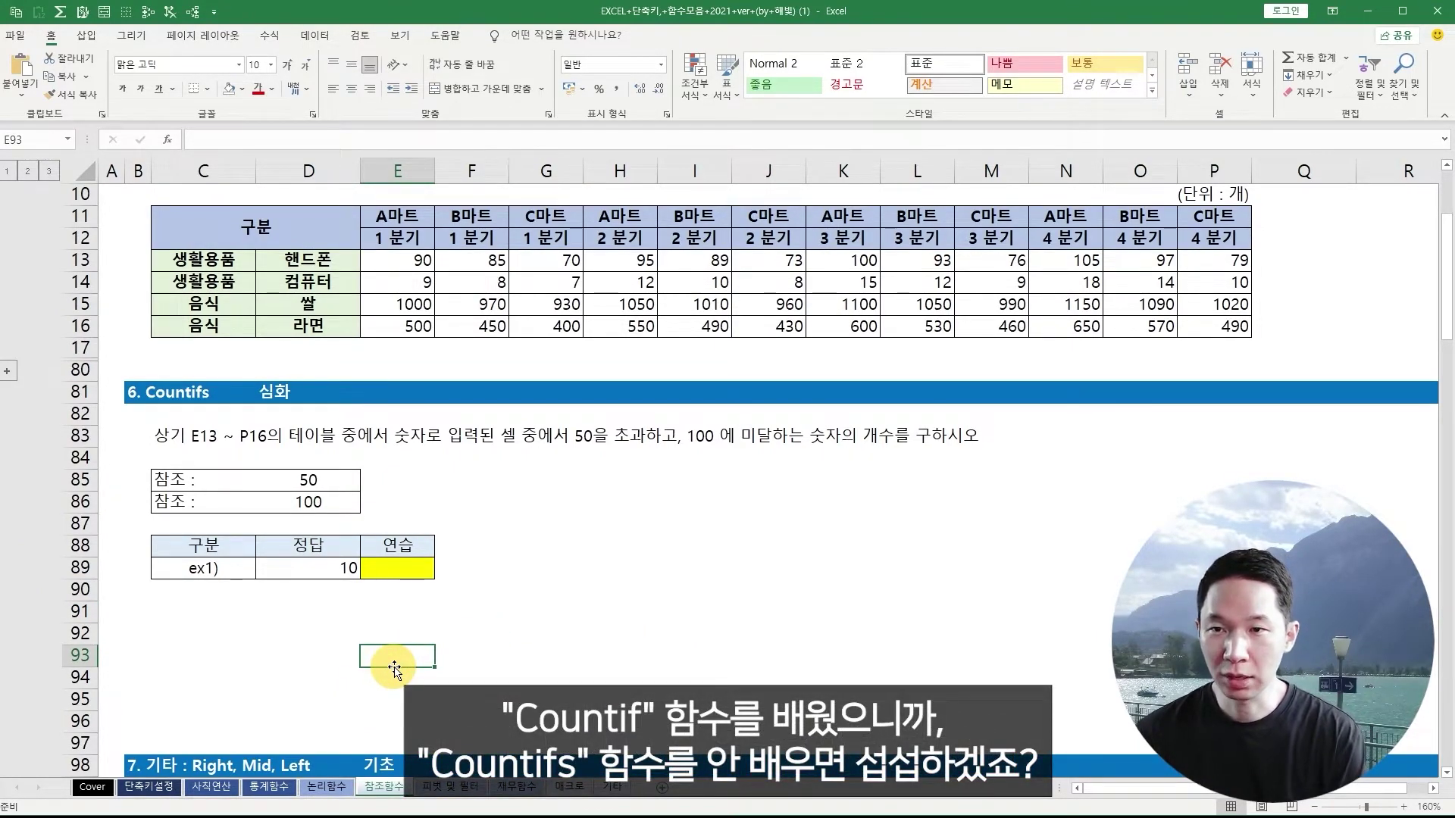
- Examine the model COUNTIFS formula in the Countifs exercise's answer cell D89, including its repeated range and second criterion
left_click(325, 610)
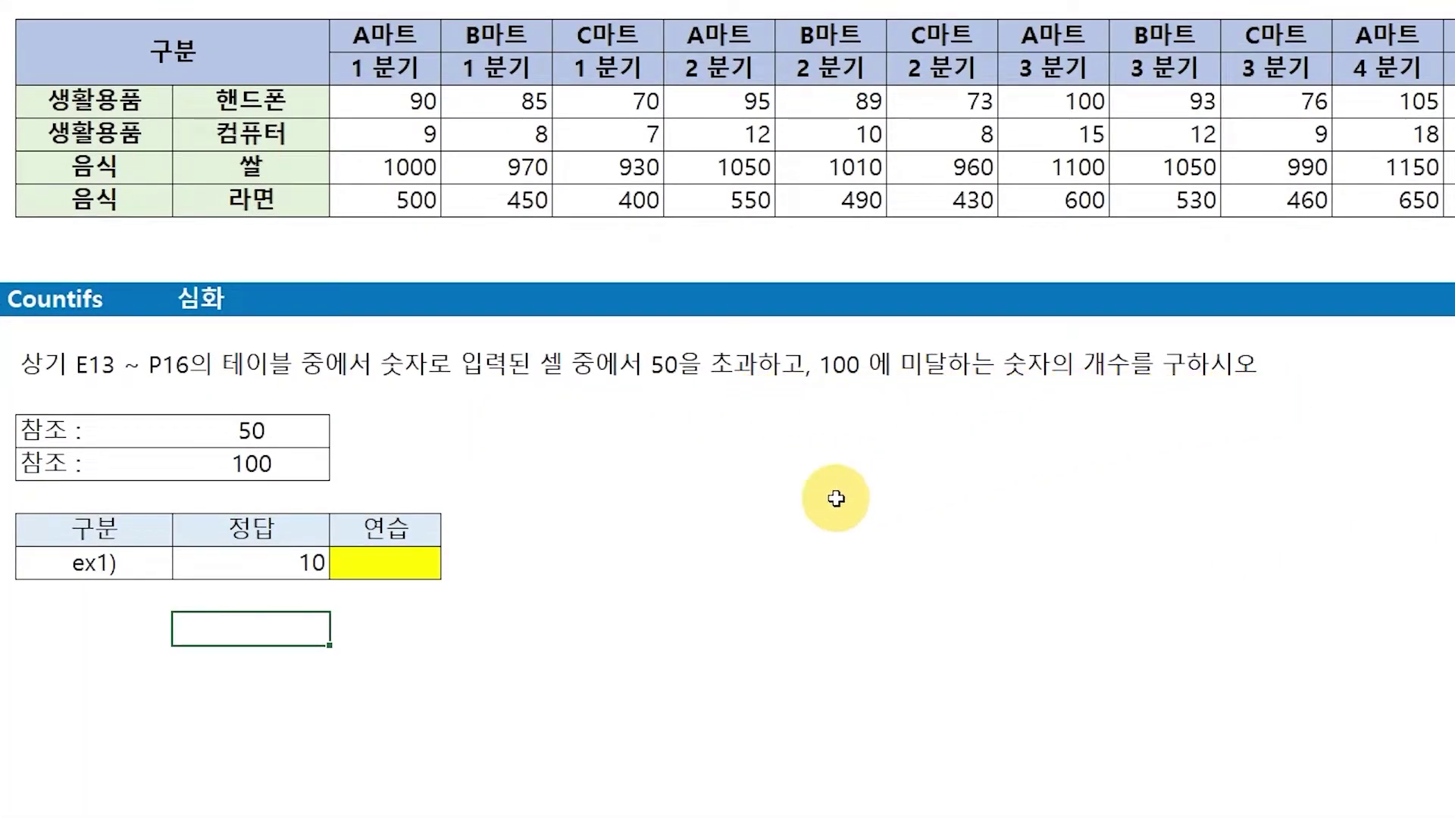
key("Up")
key("Up")
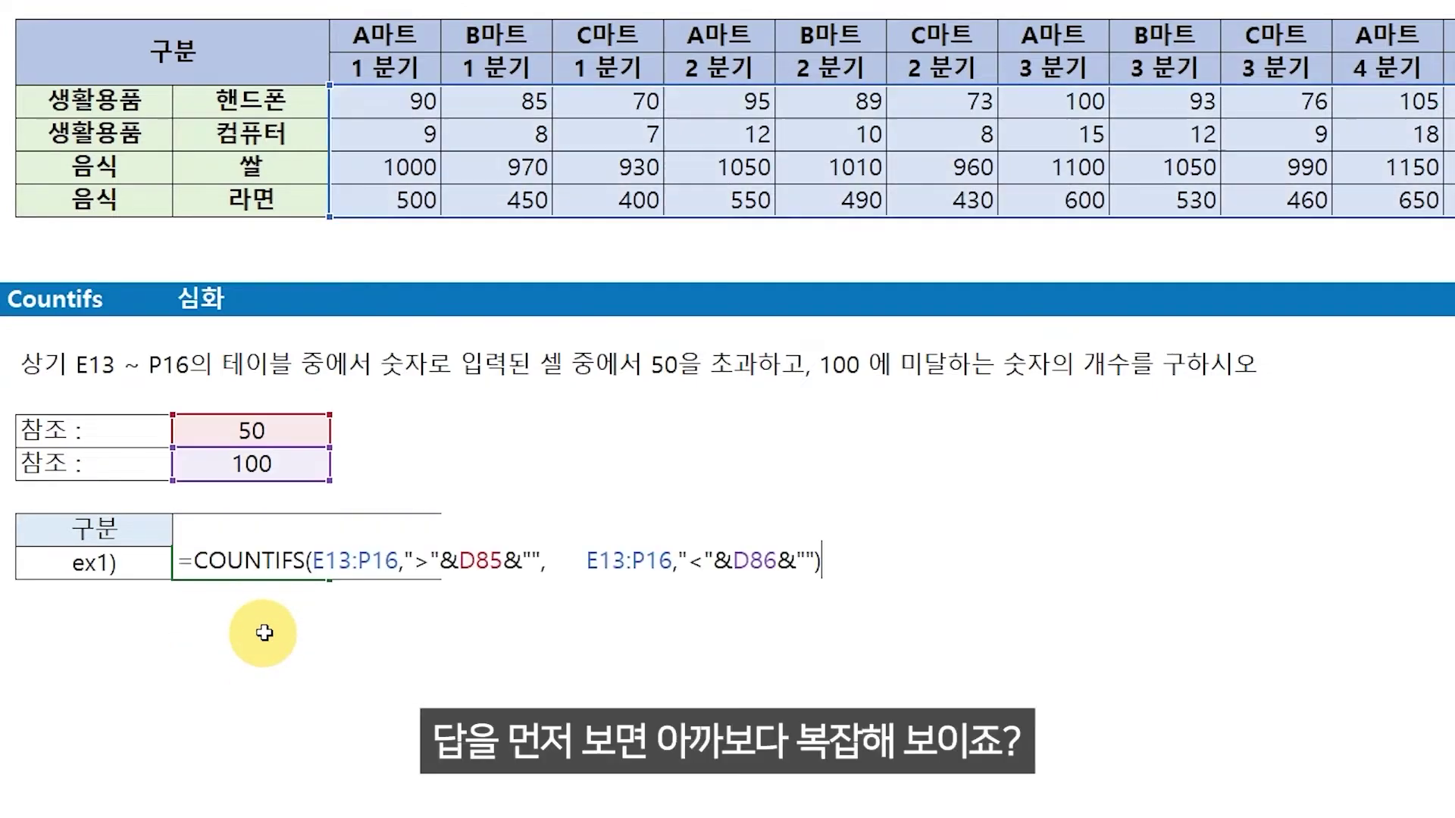
key("F2")
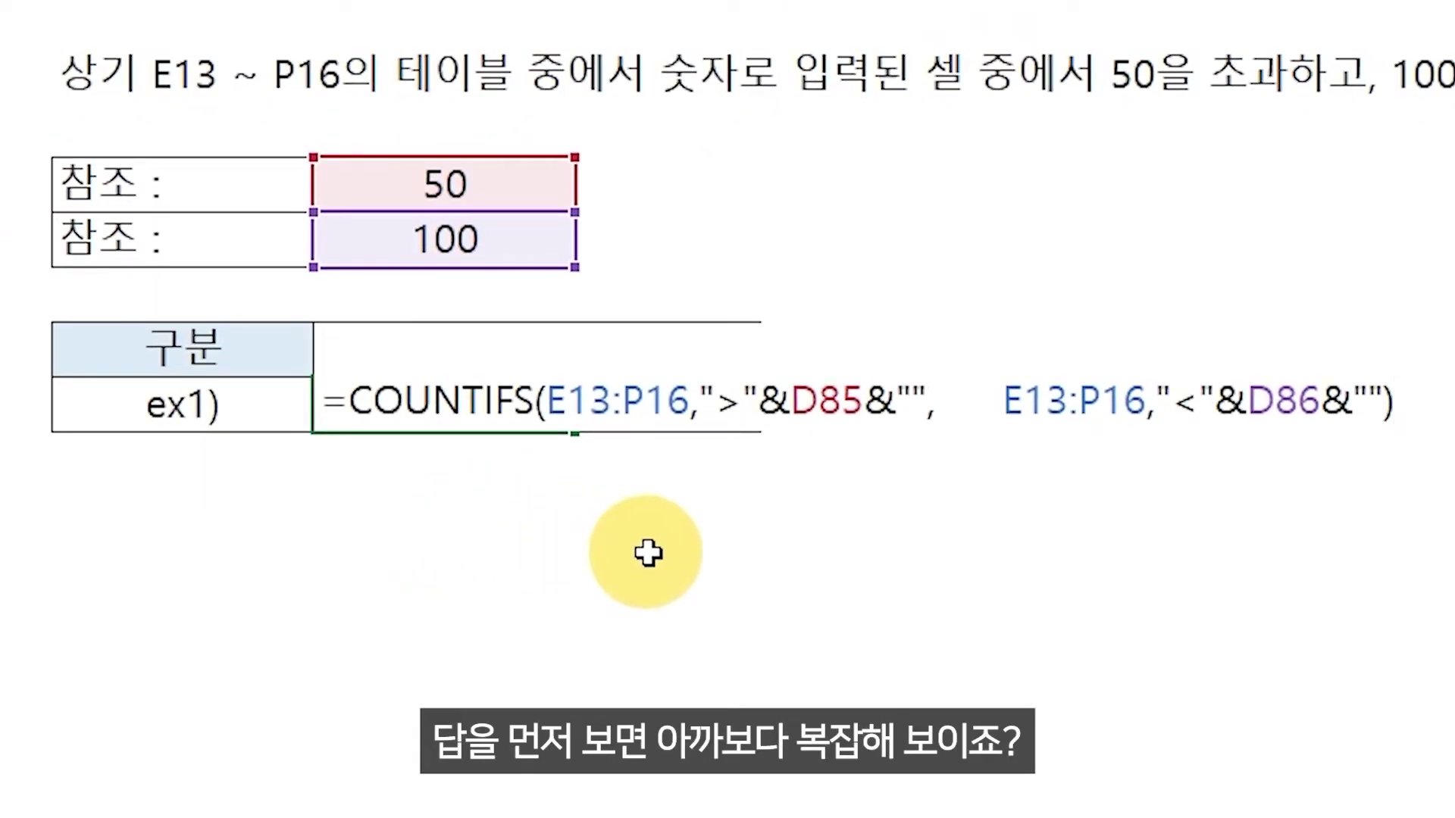
left_click_drag(546, 401, 1398, 402)
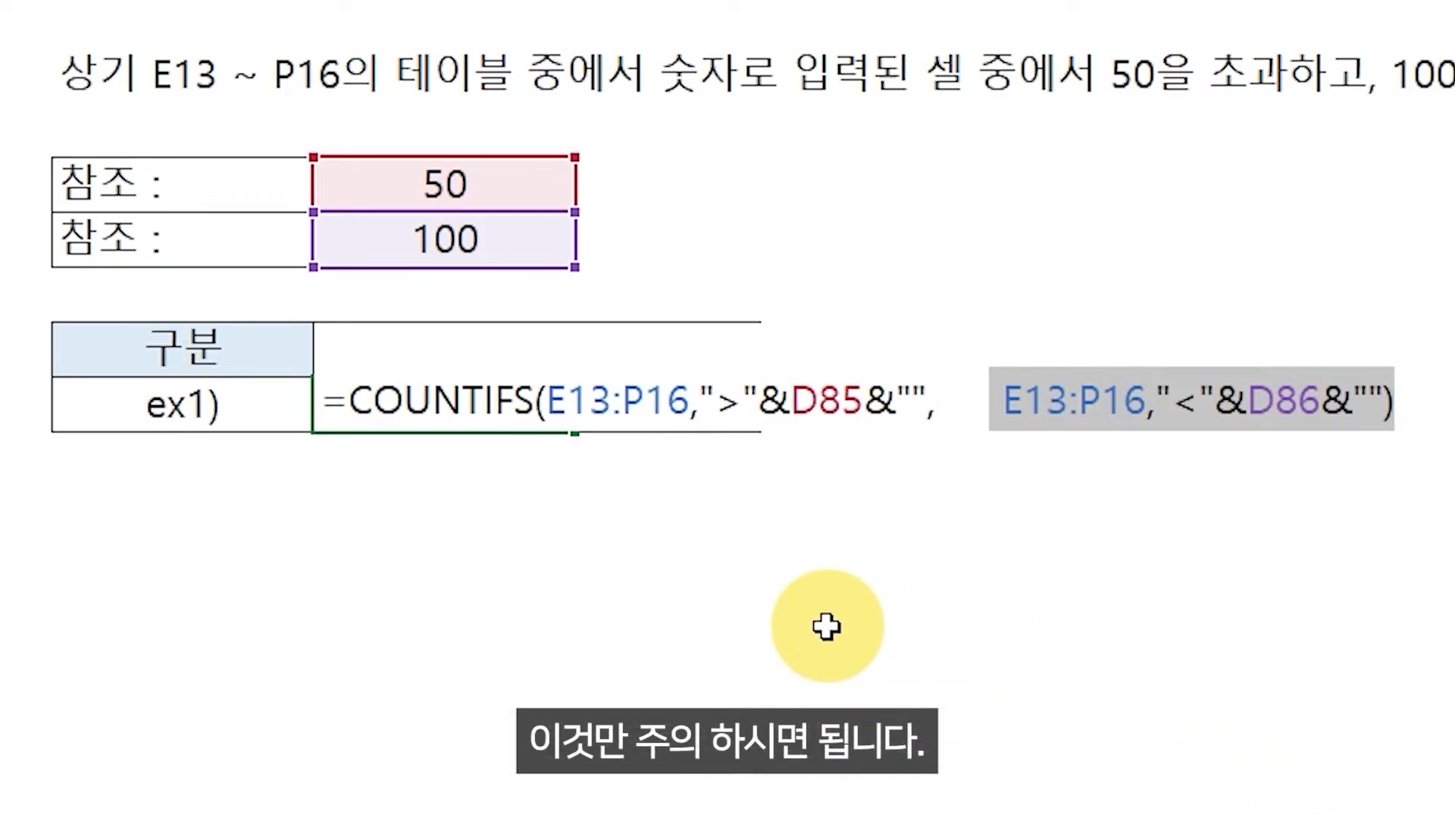
key("Return")
- Start a COUNTIFS formula in the Countifs practice cell E89 with the range E13:P16 and the first criterion ">"&D85&""
key("Up")
key("Right")
type("=")
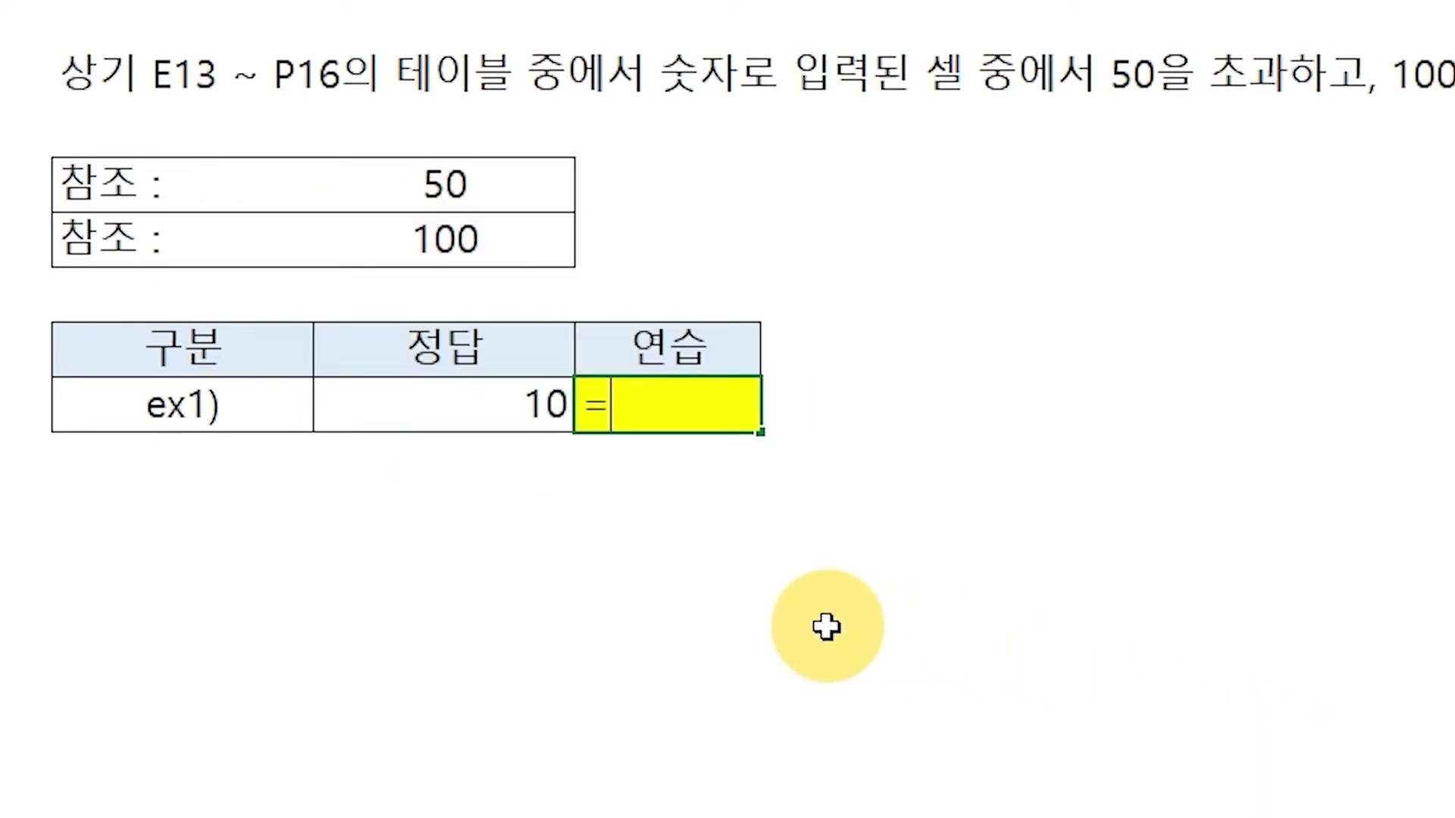
type("counti")
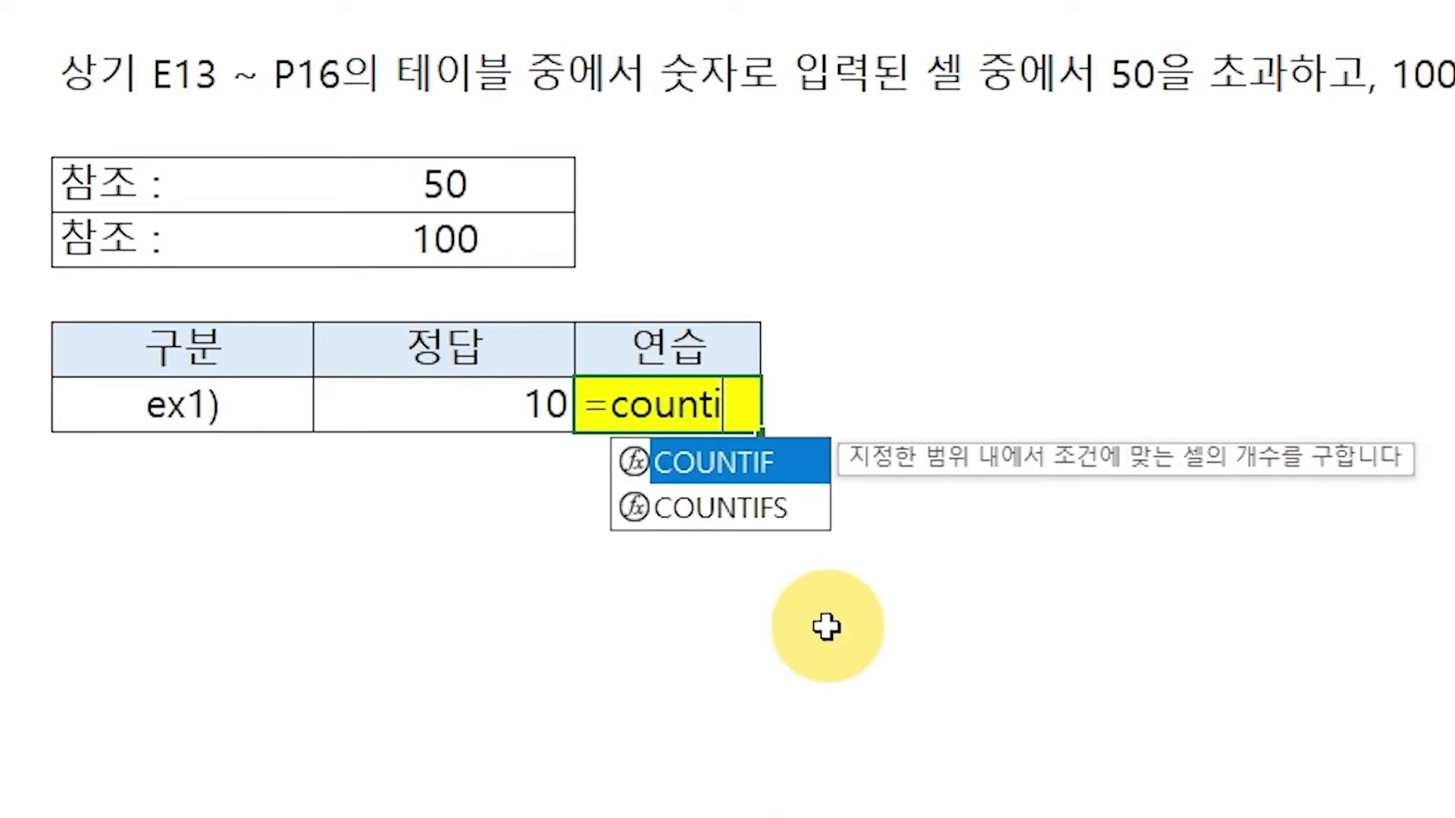
type("fs(")
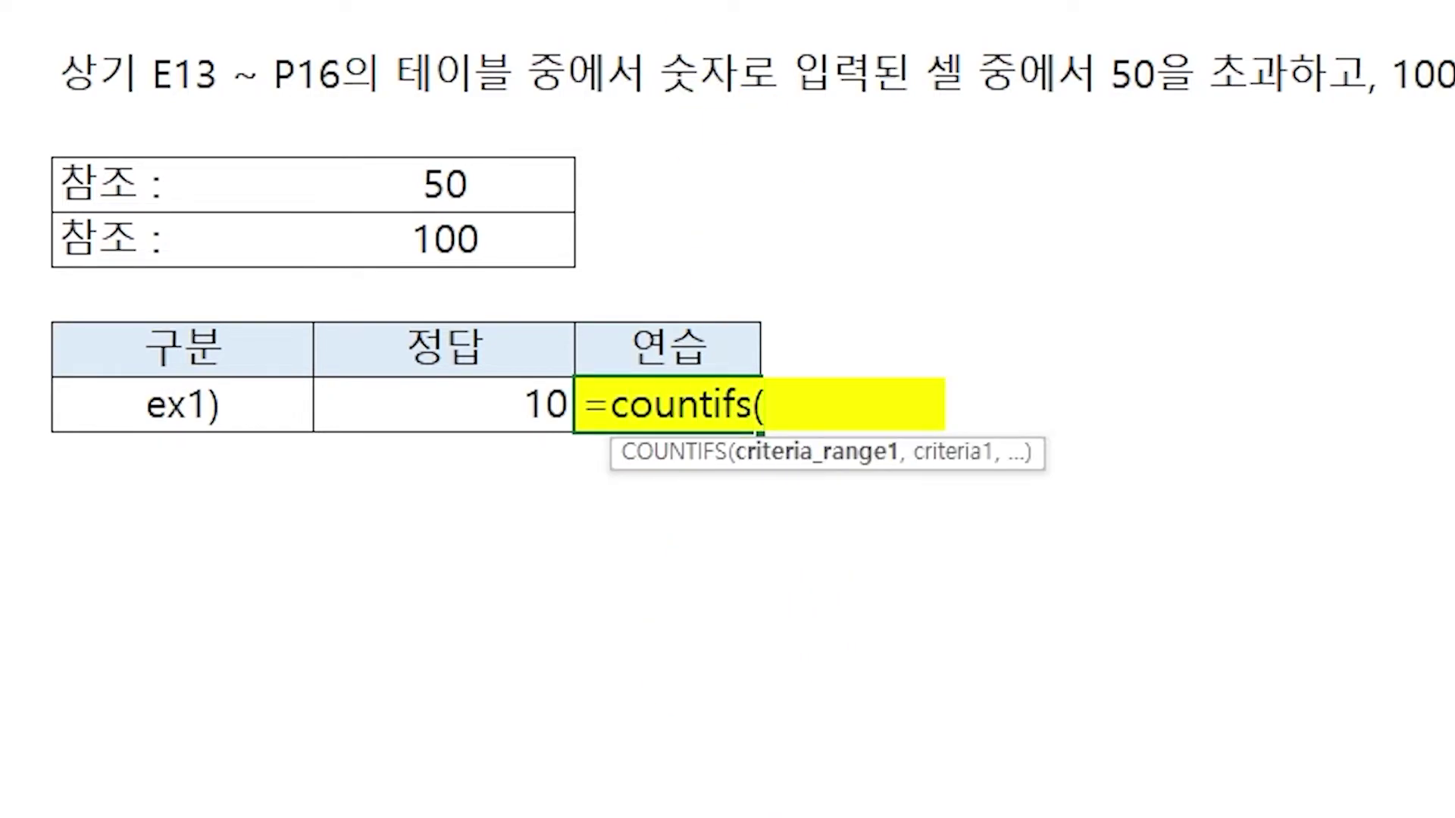
left_click_drag(181, 2, 1451, 2)
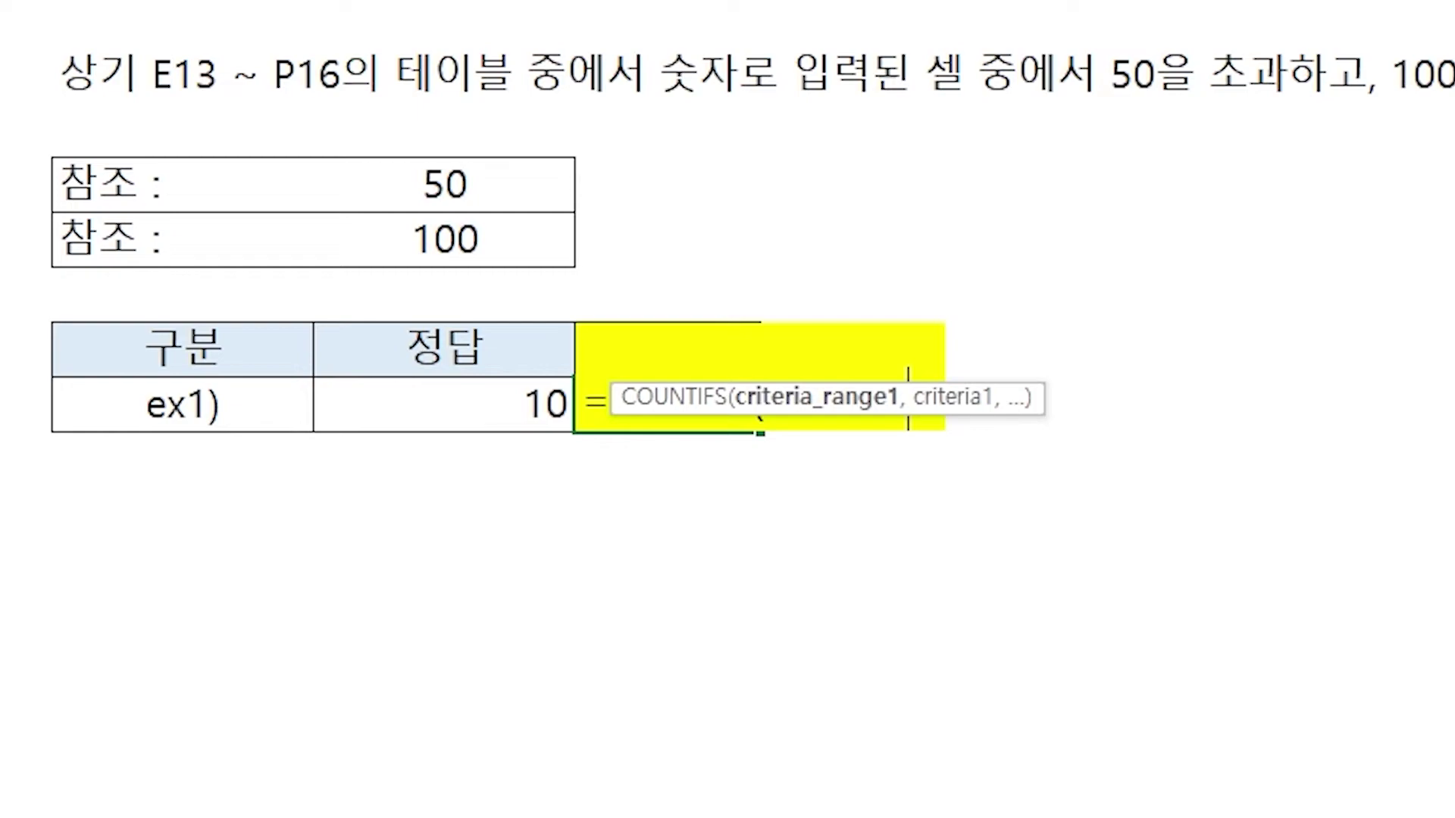
type(",")
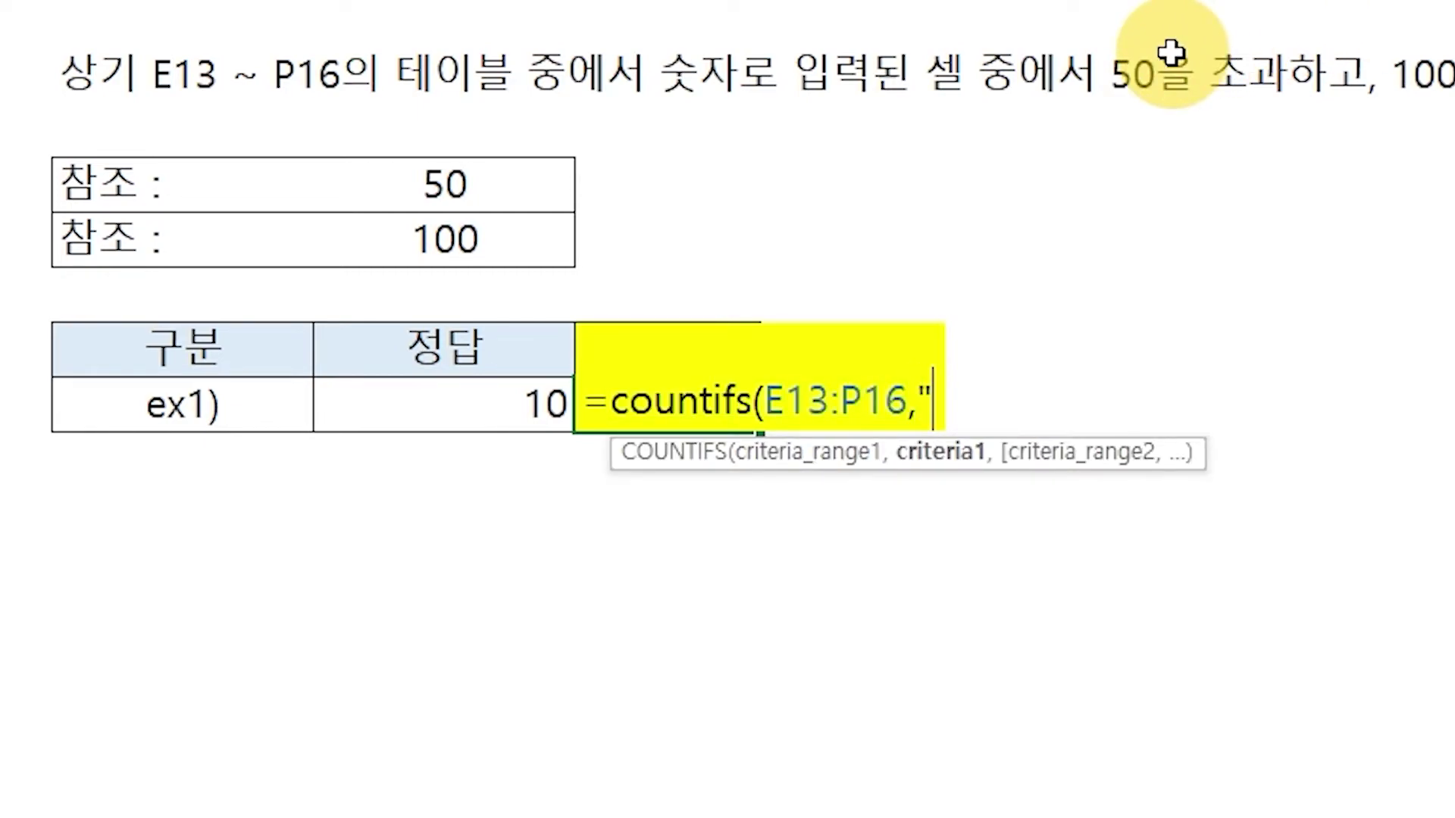
type("\">")
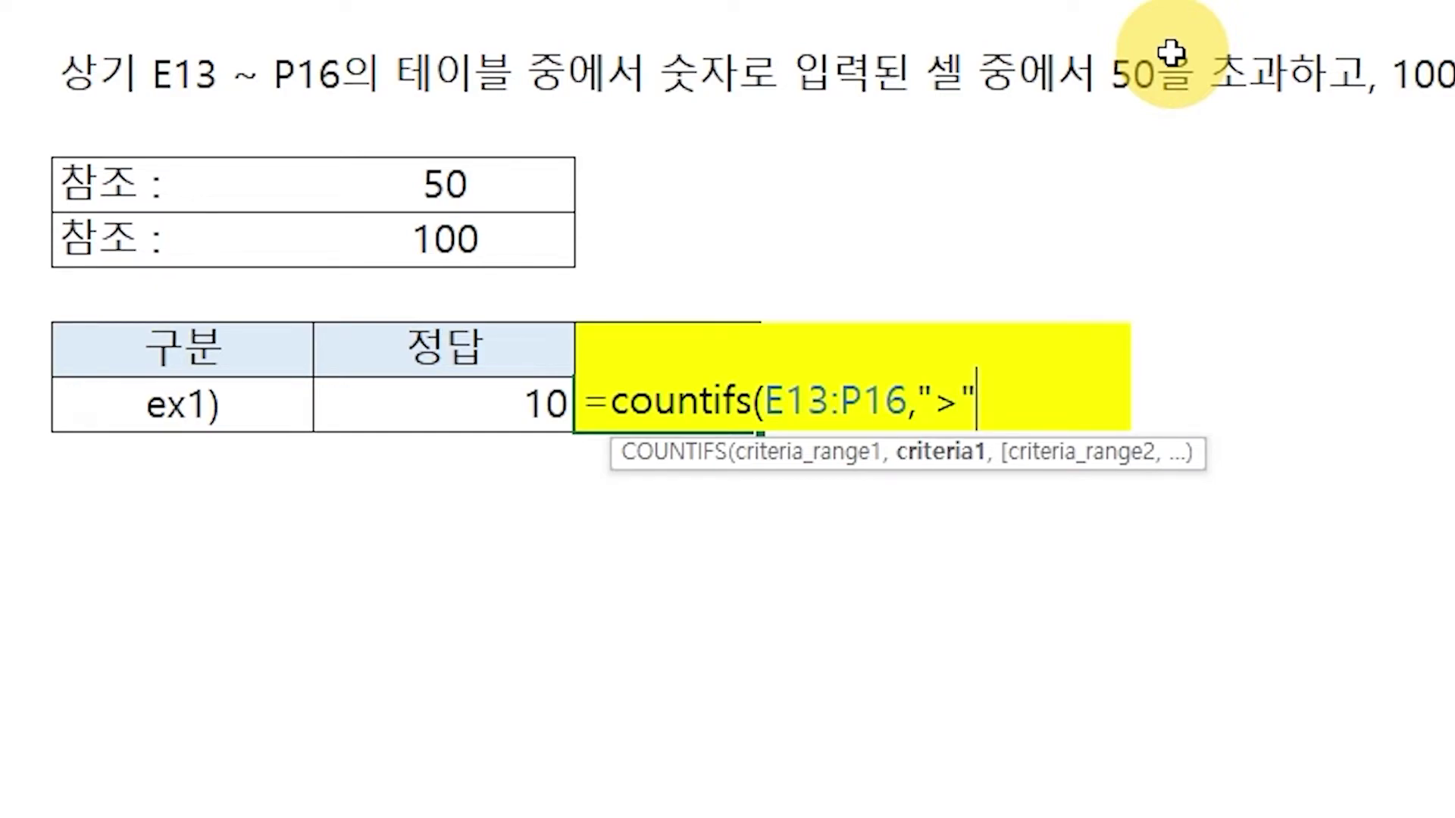
type("\"&")
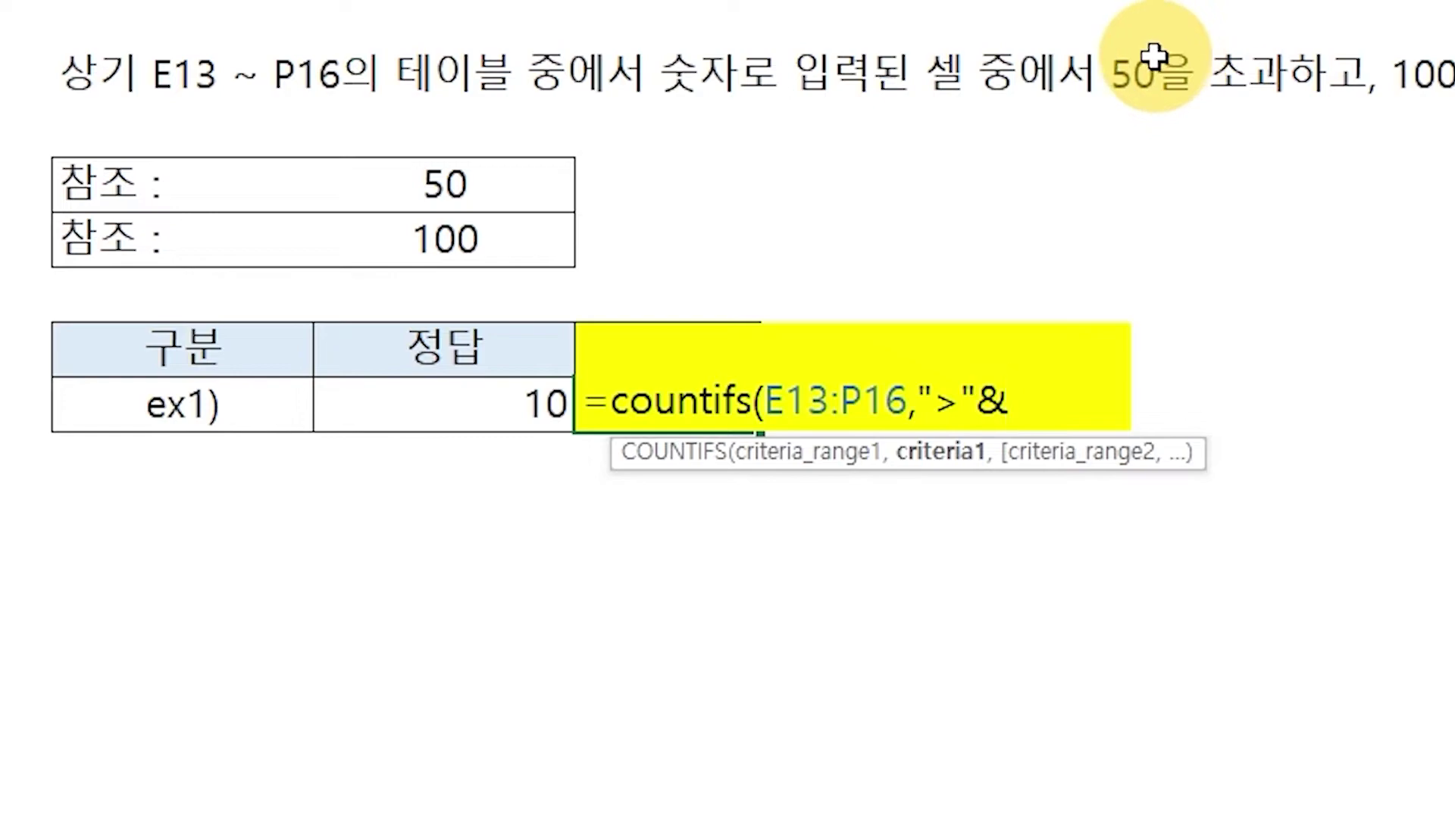
left_click(397, 168)
type("&")
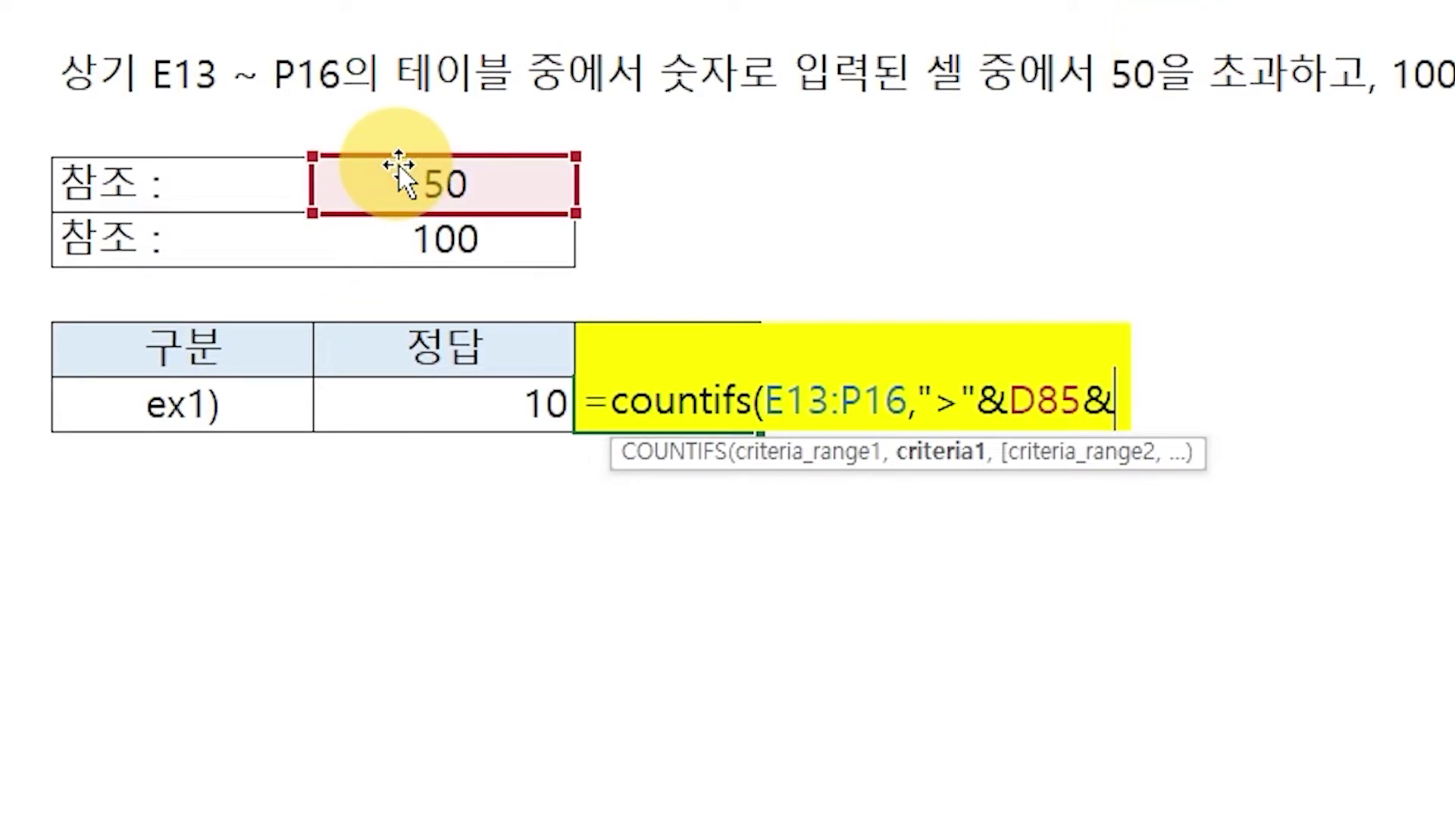
type("\"\"")
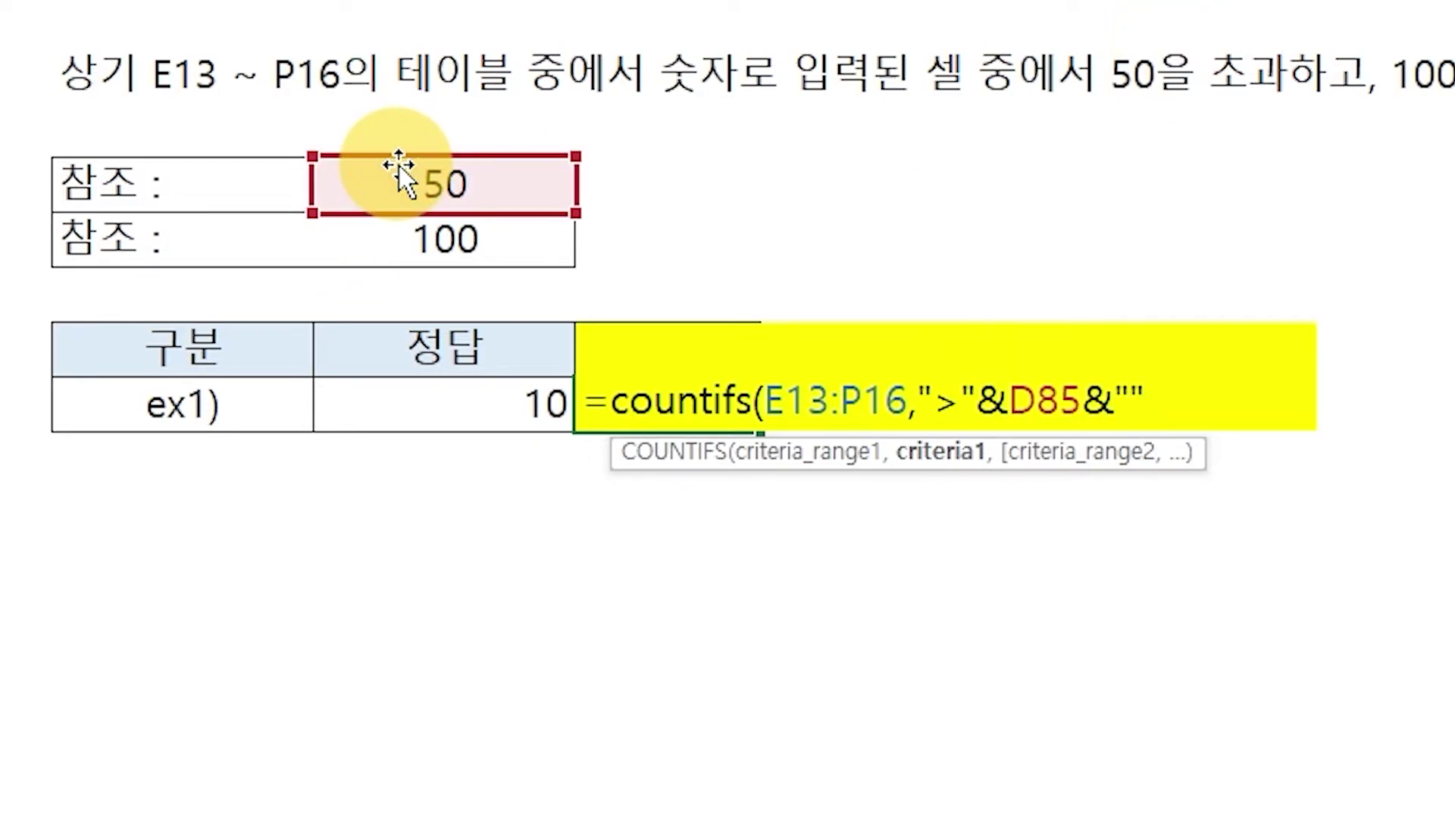
- Add the second range E13:P16 with the criterion "<"&D86&"" and complete the COUNTIFS formula in E89
type(",")
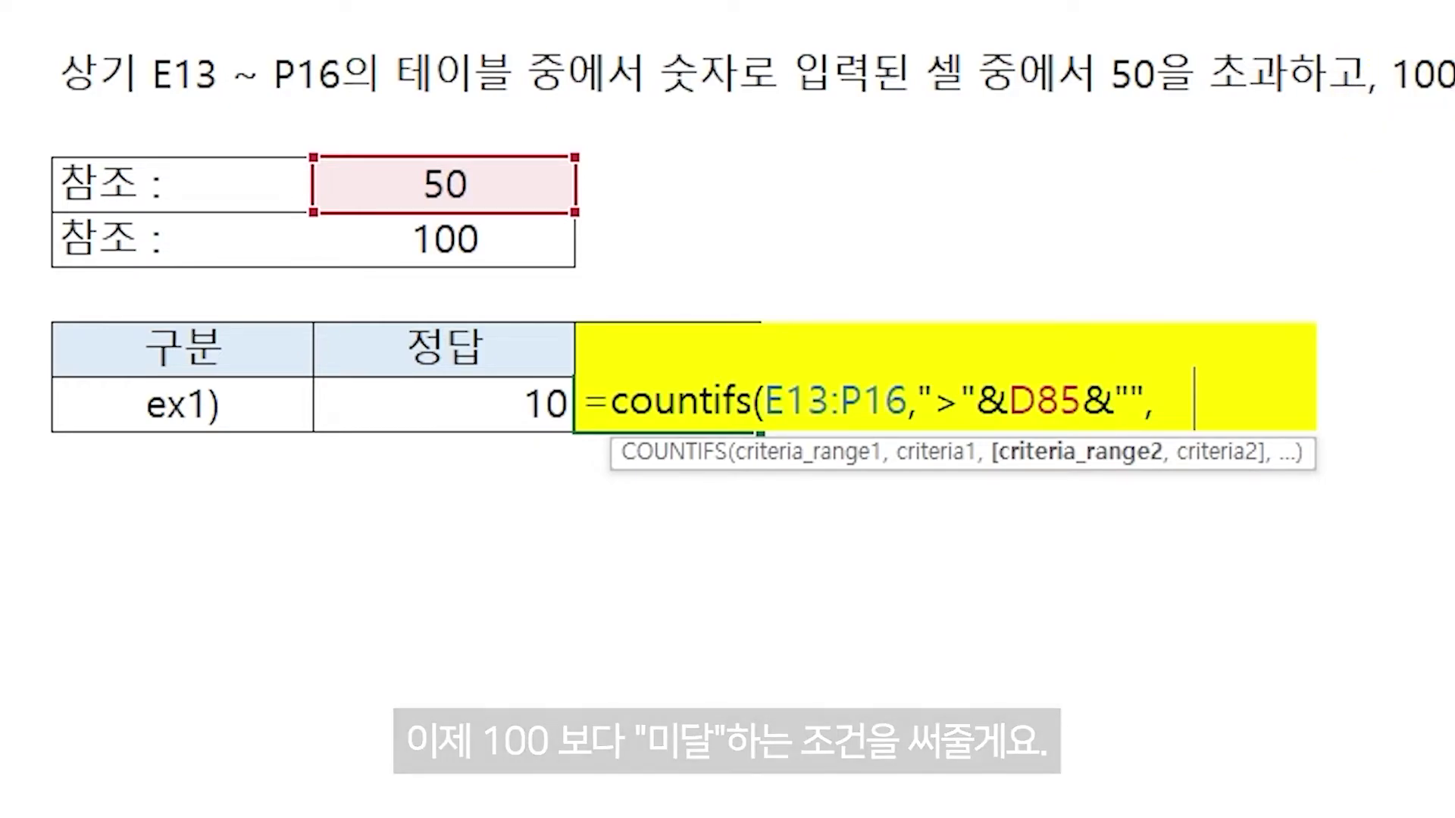
left_click_drag(667, 4, 1451, 4)
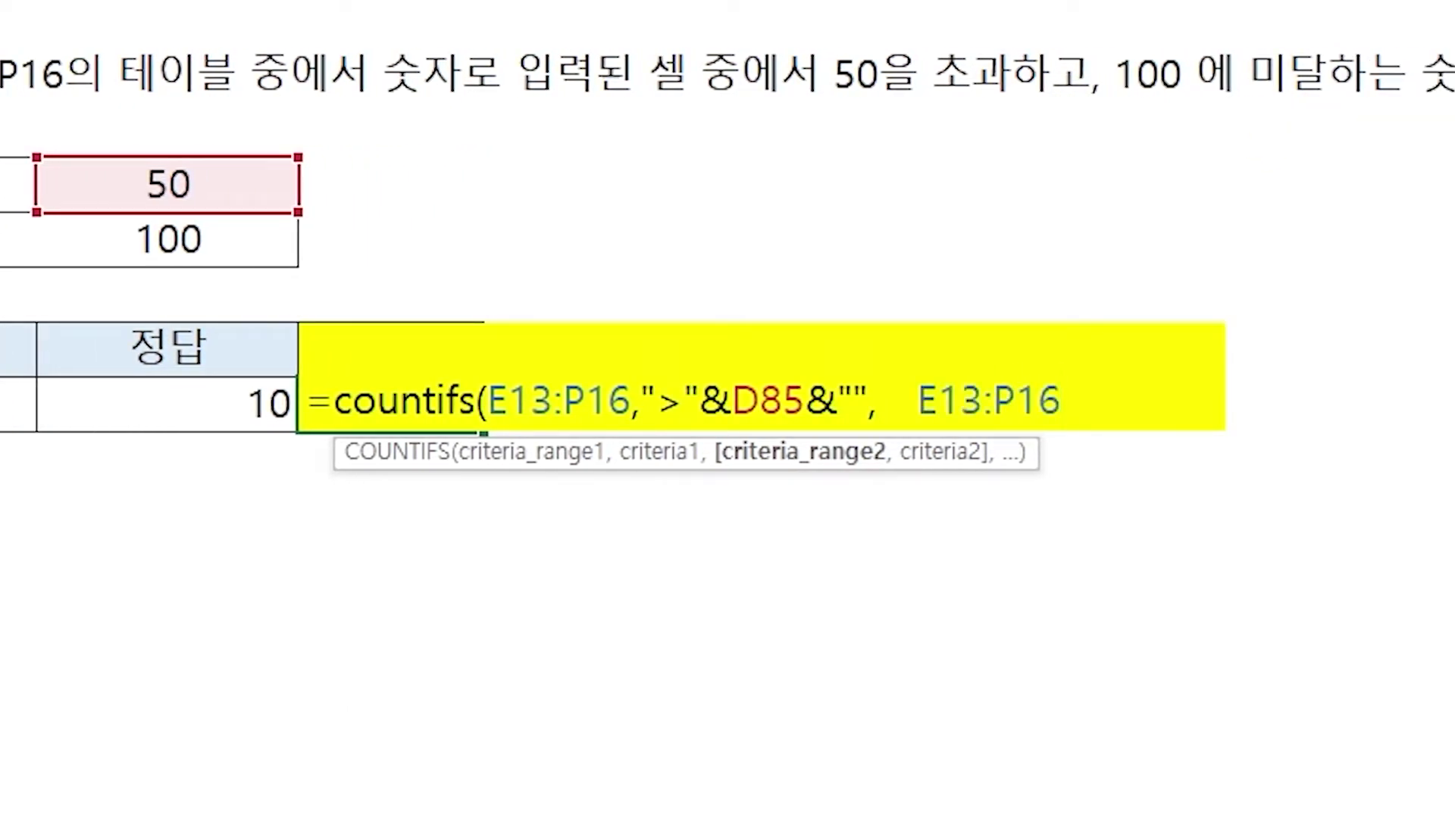
type(",\"<")
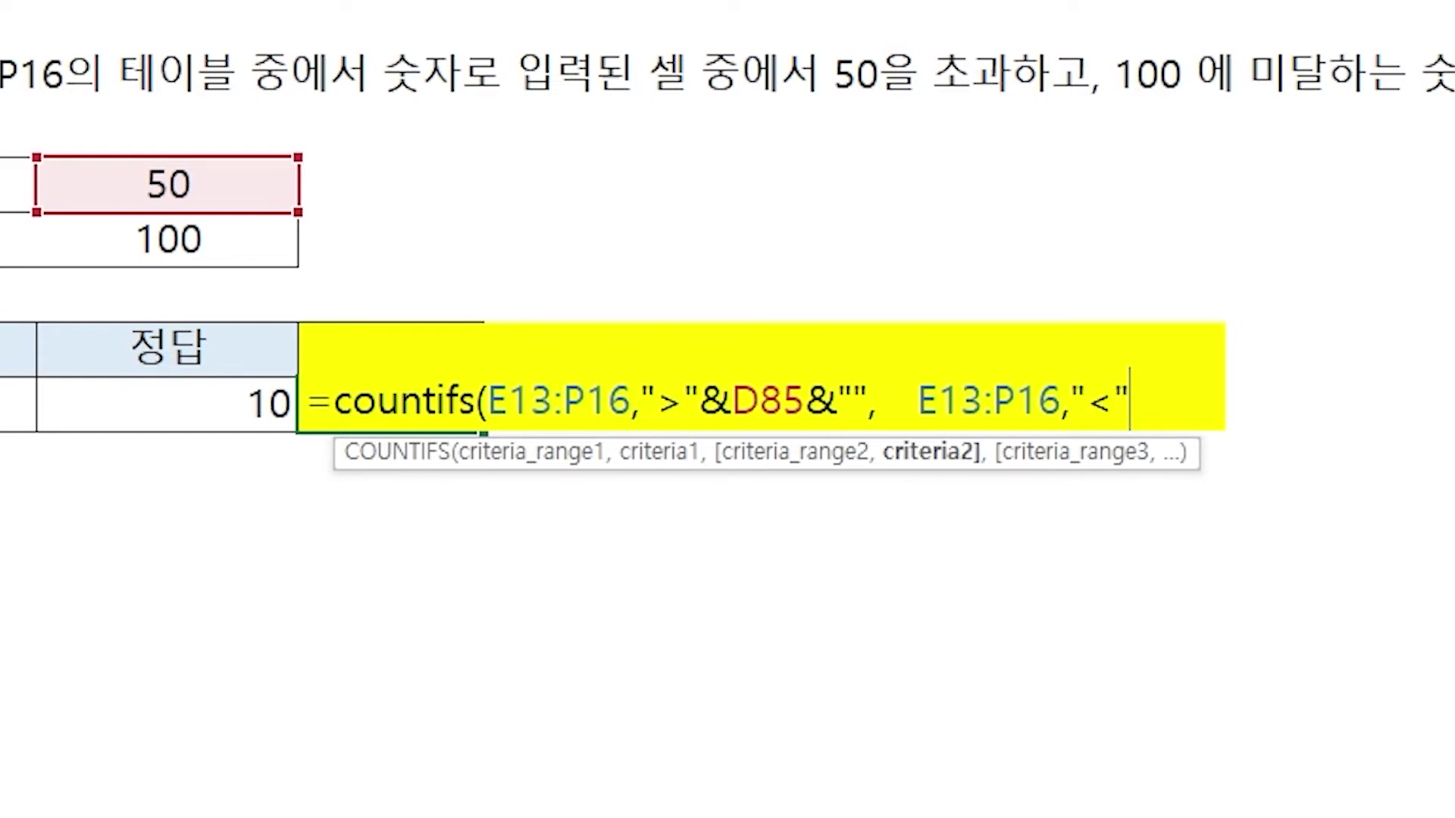
type("&")
left_click(227, 237)
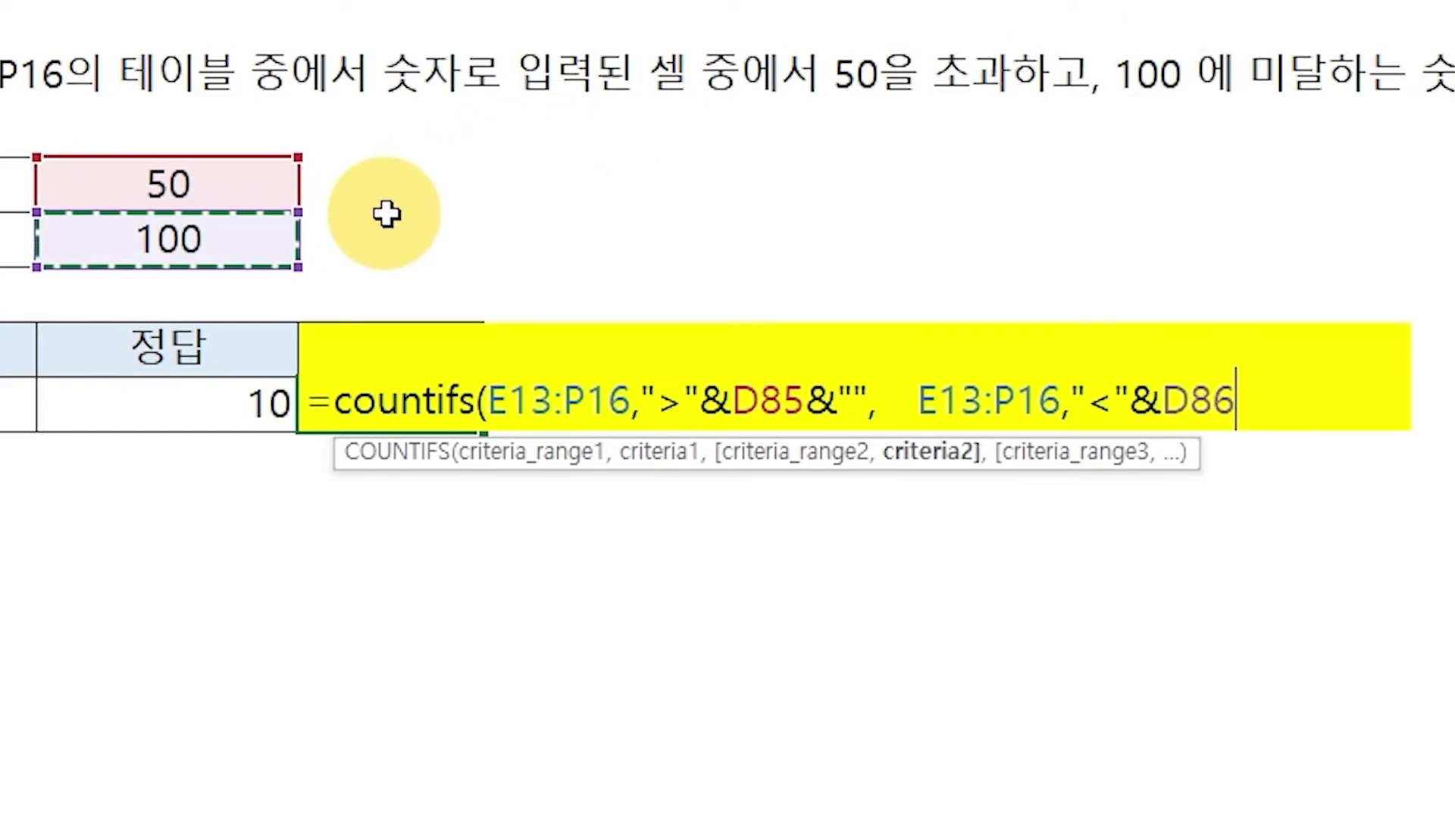
type("&")
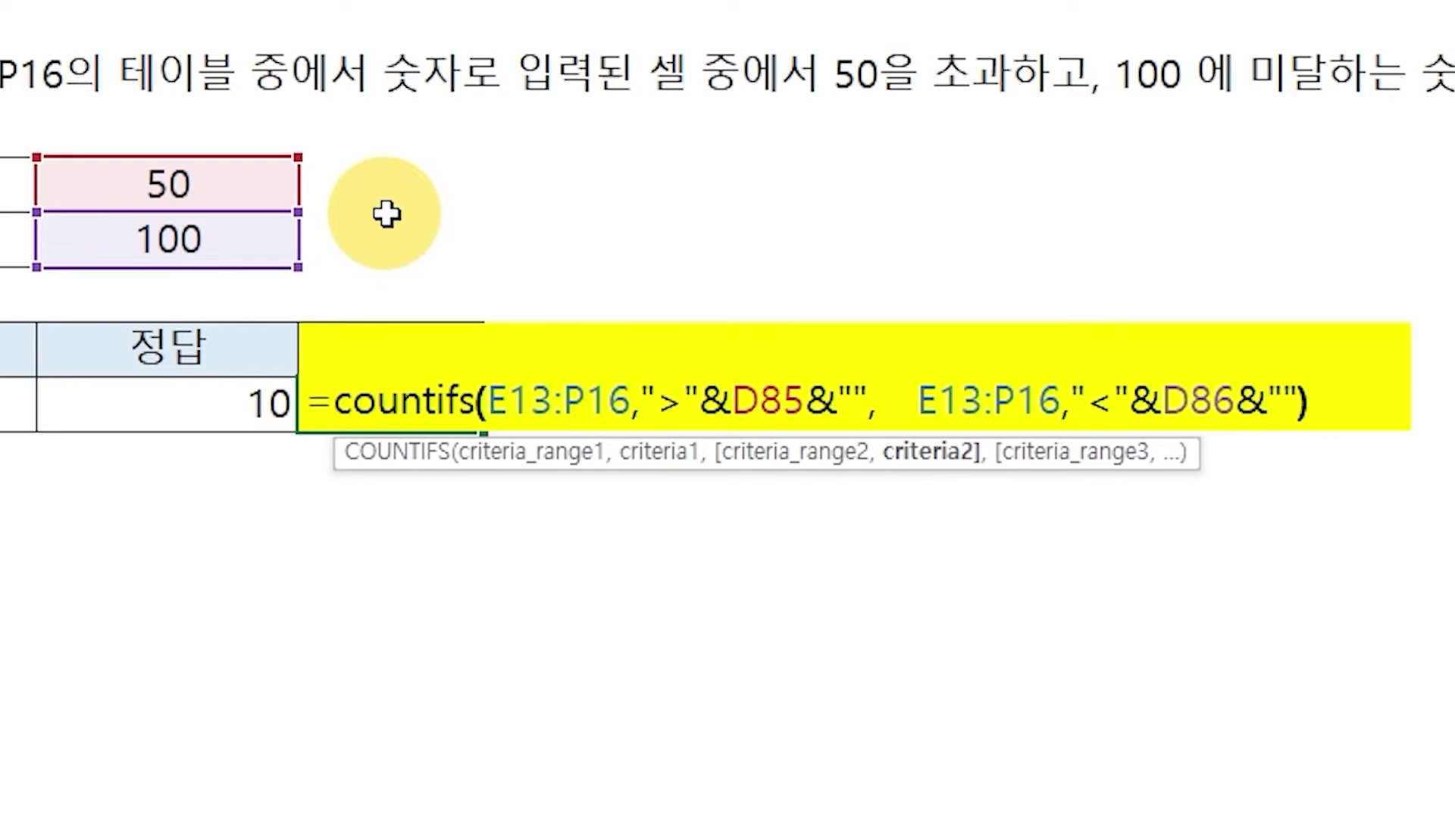
type("\"\")")
key("Return")
key("Up")
key("F2")
key("Escape")
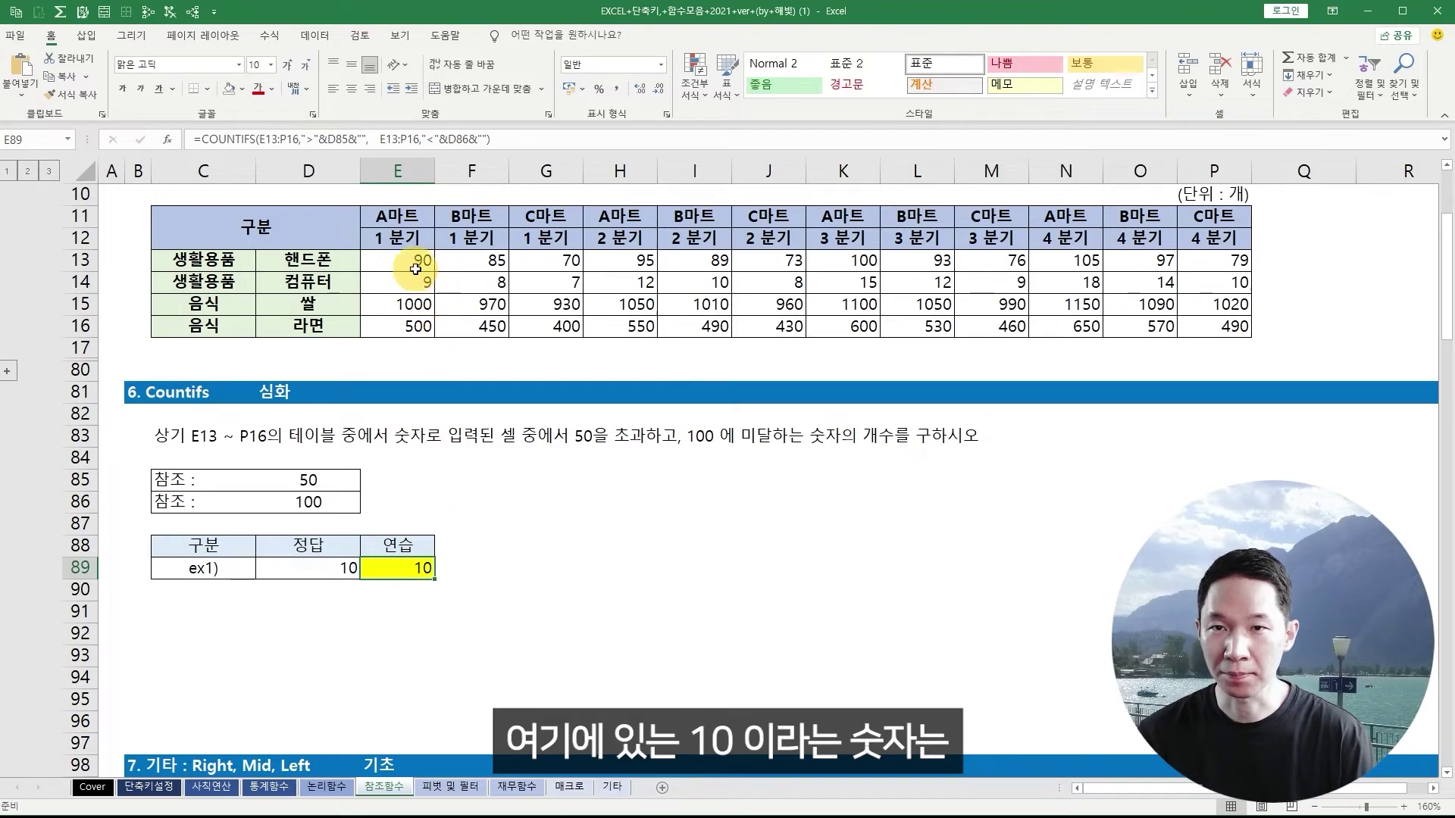
- Check the counted range E13:P16 in the sales table against the Countifs exercise's practice result
left_click_drag(415, 272, 1219, 327)
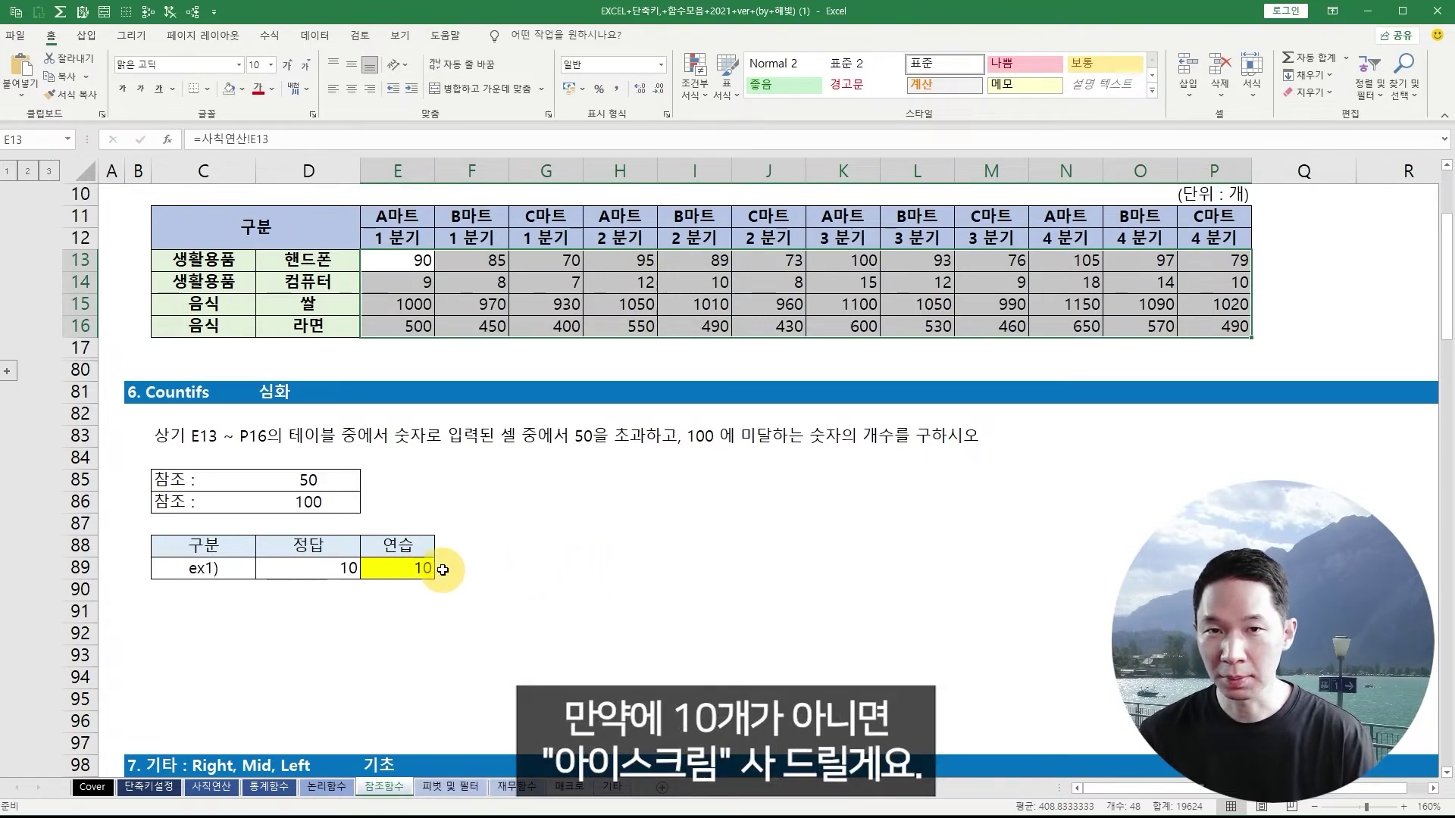
left_click(358, 630)
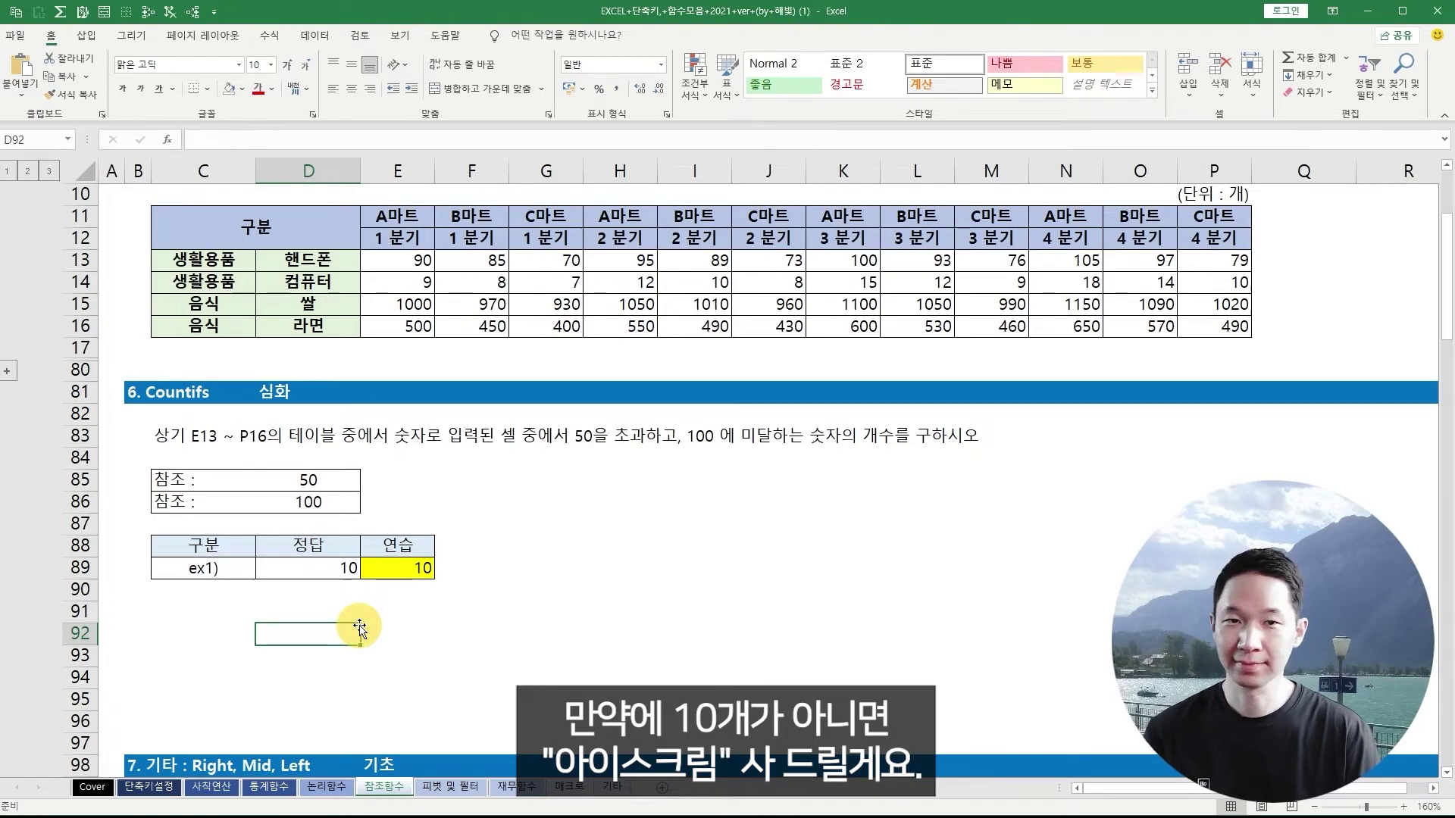
scroll(480, 604, "down", 5)
scroll(559, 604, "up", 5)
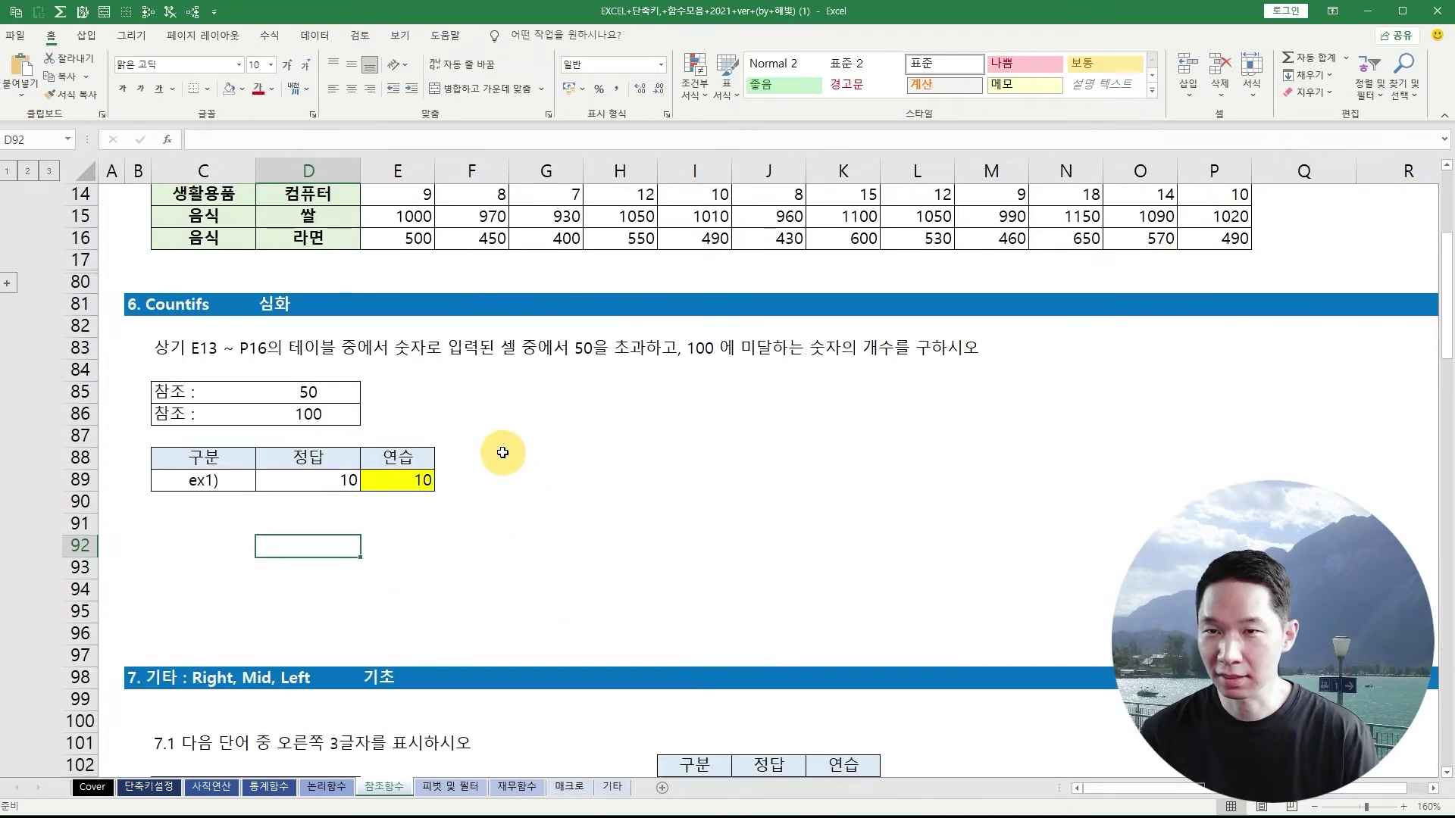
- Group and collapse the entire rows 80 to 94 that hold the Countifs section
left_click_drag(470, 286, 481, 588)
key("shift+space")
key("shift+alt+Right")
left_click(7, 612)
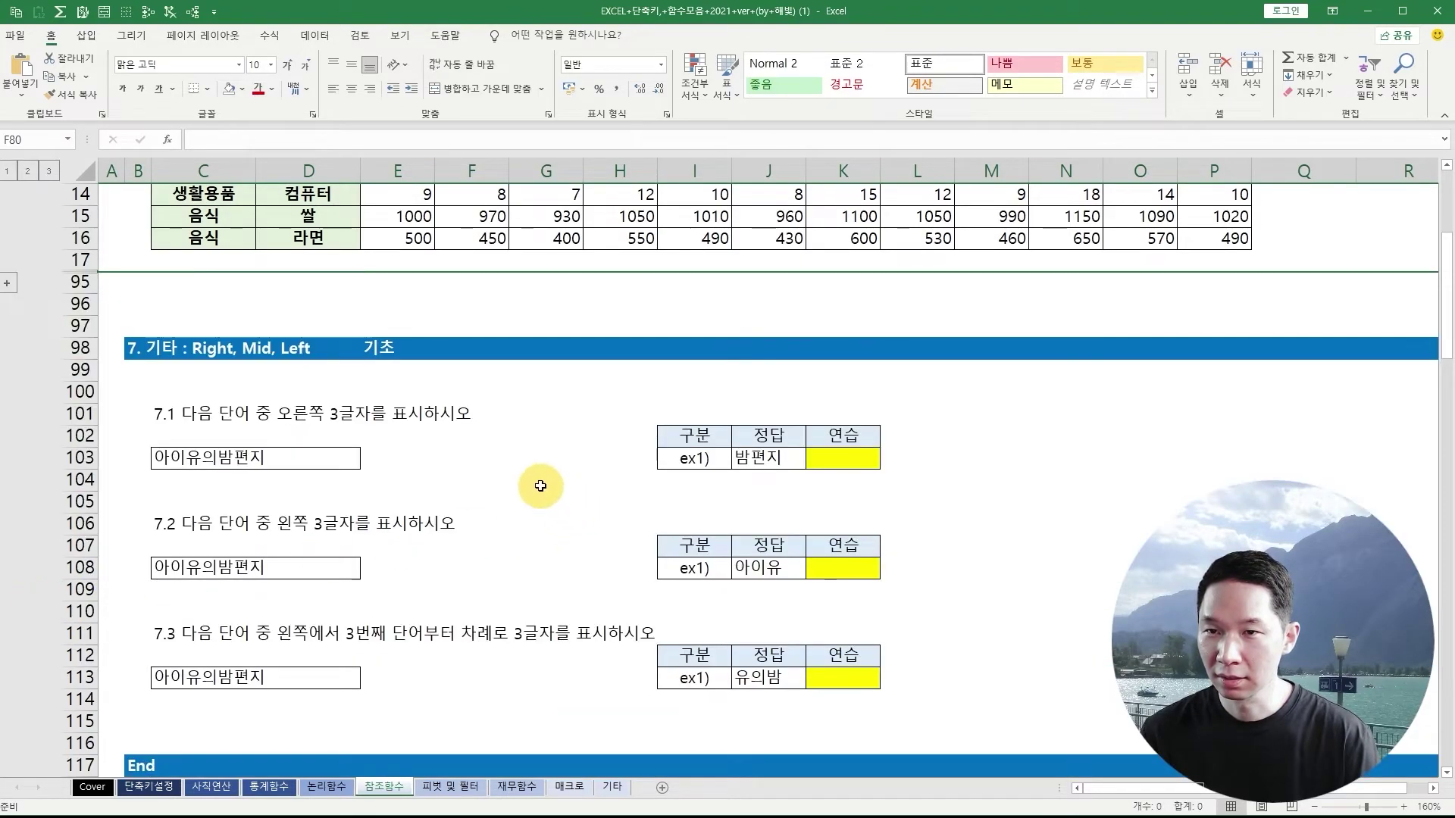
- Examine exercise 7.1 of the Right, Mid, Left section, including its source word in C103, and select the practice cell K103
left_click(535, 435)
scroll(758, 493, "up", 1)
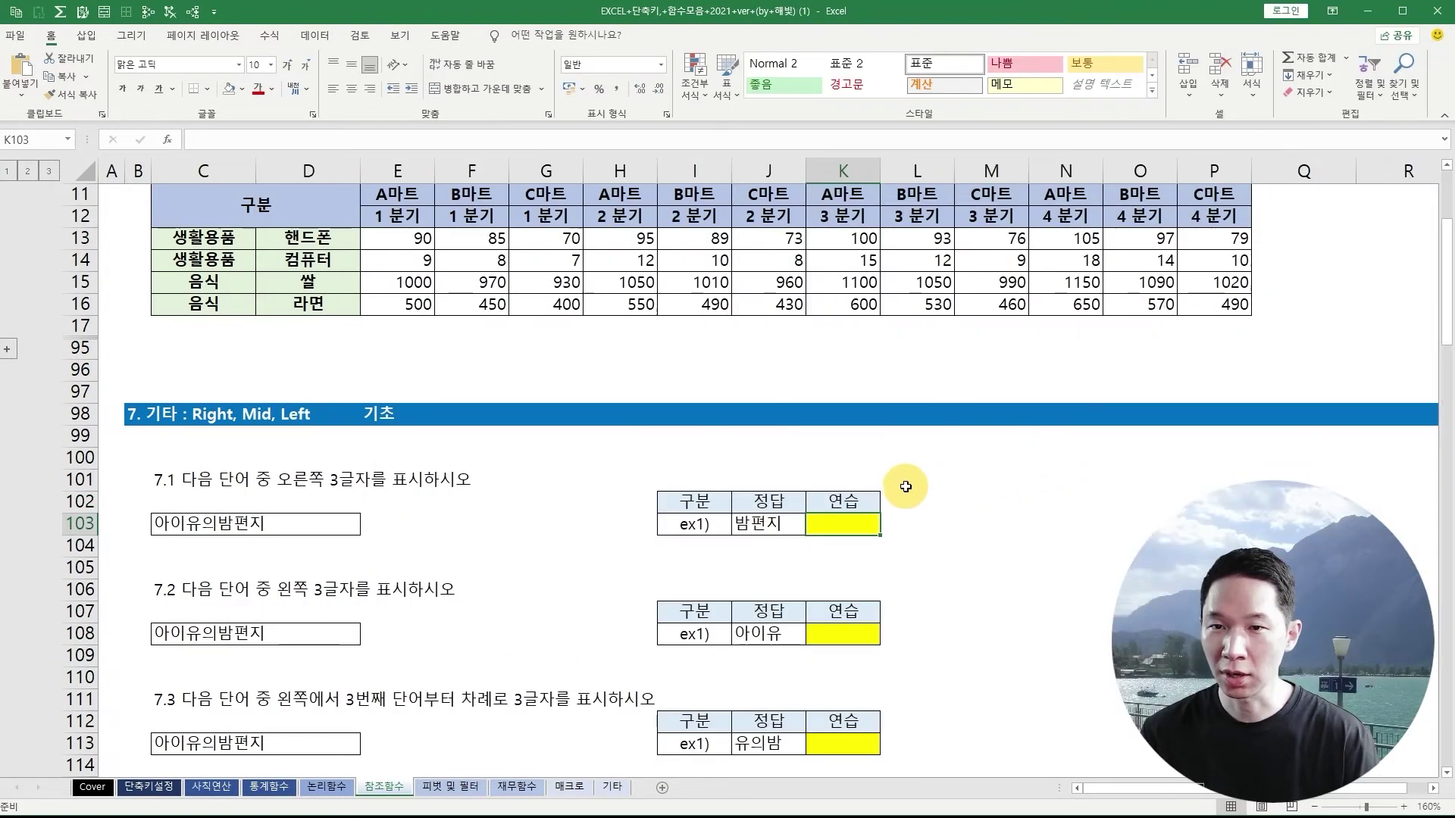
left_click(227, 502)
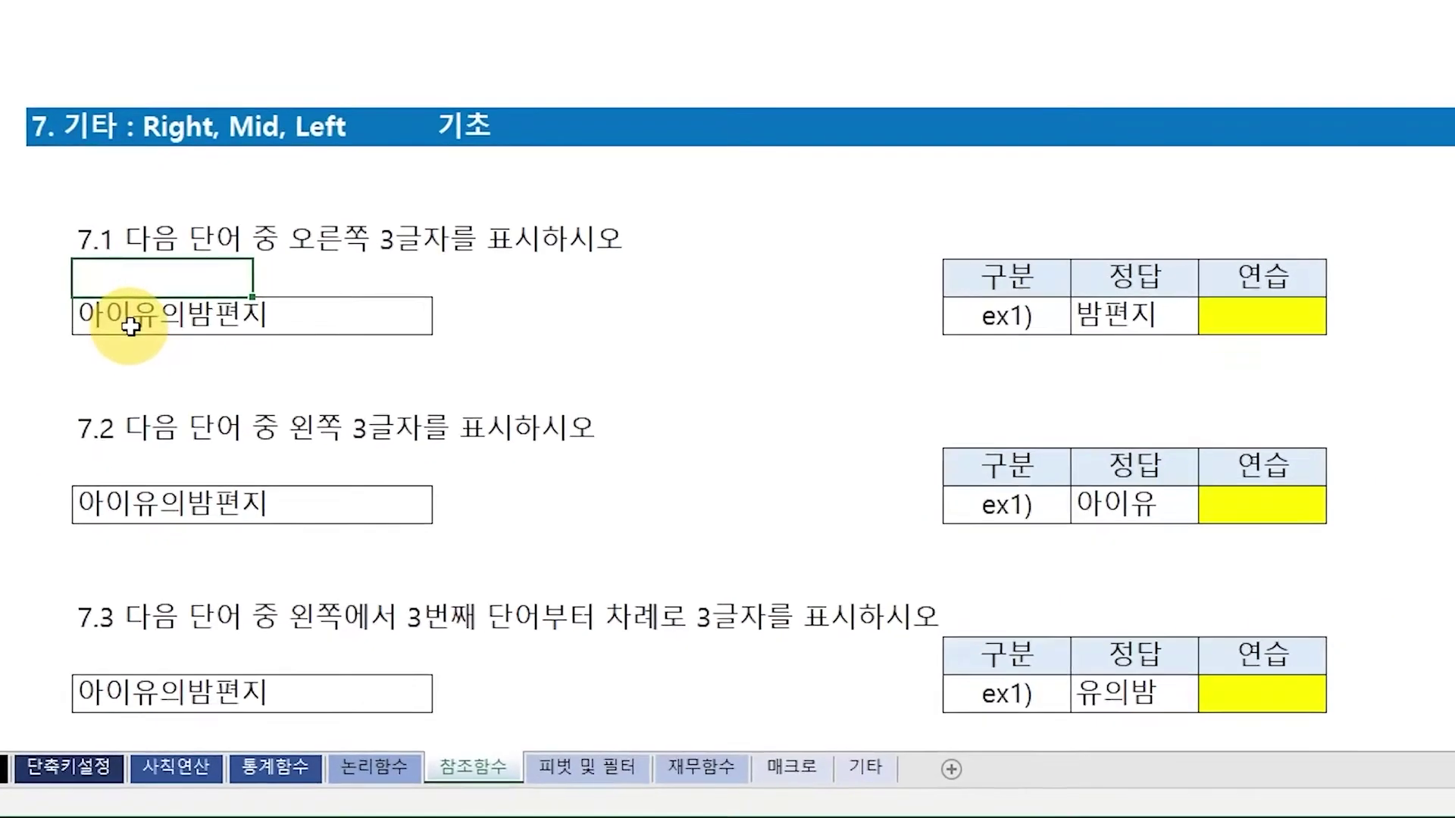
left_click(162, 524)
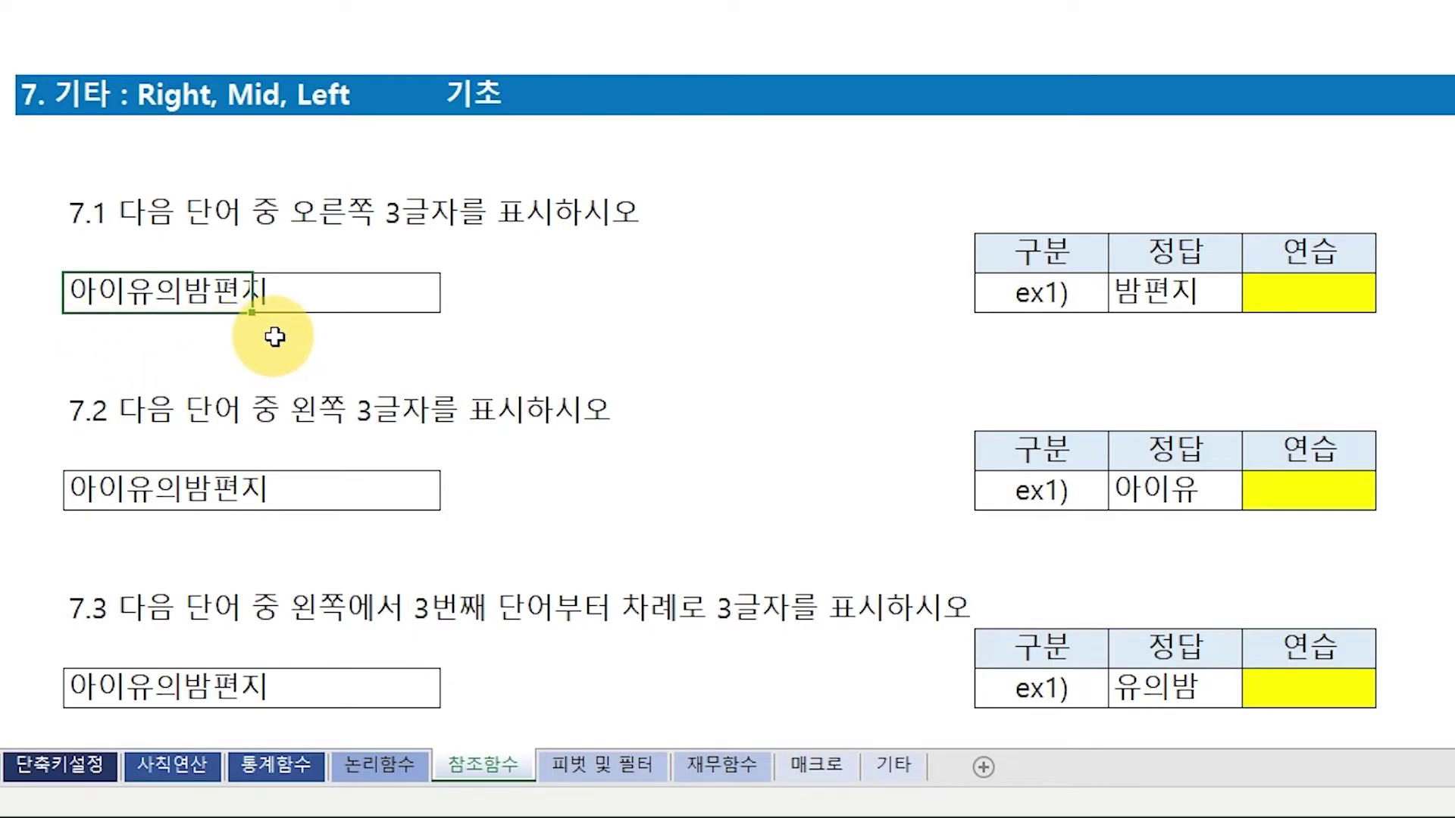
left_click(1288, 293)
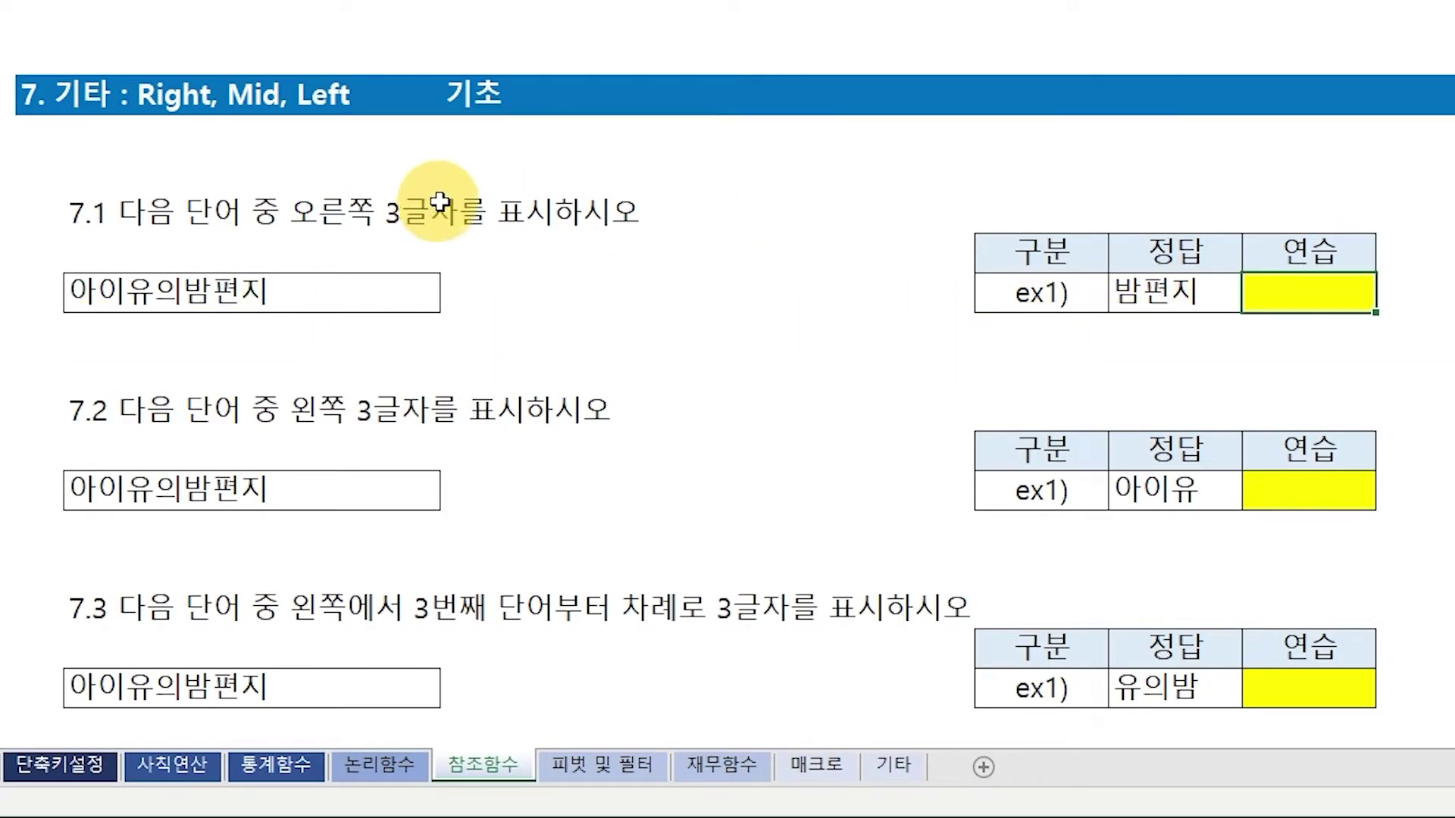